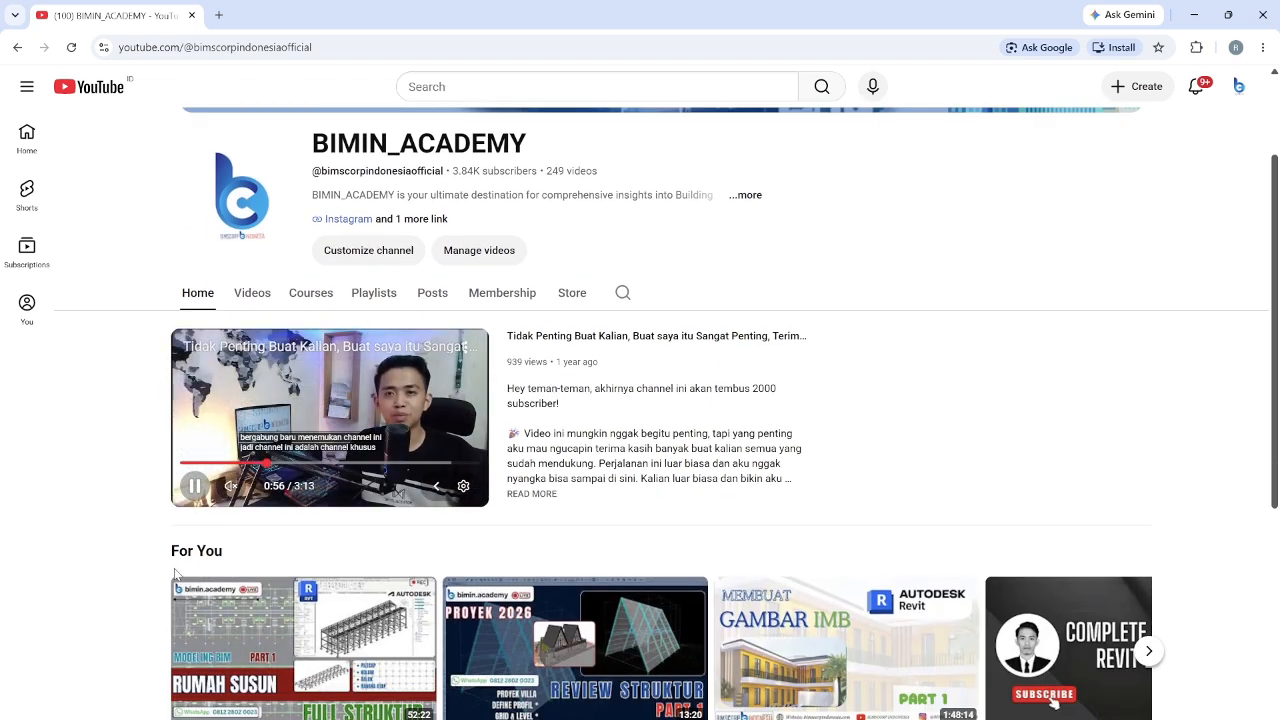
- Look over the BIMIN_ACADEMY channel's home page, from the featured video through the recommended and recent video rows
scroll(175, 573, "down", 2)
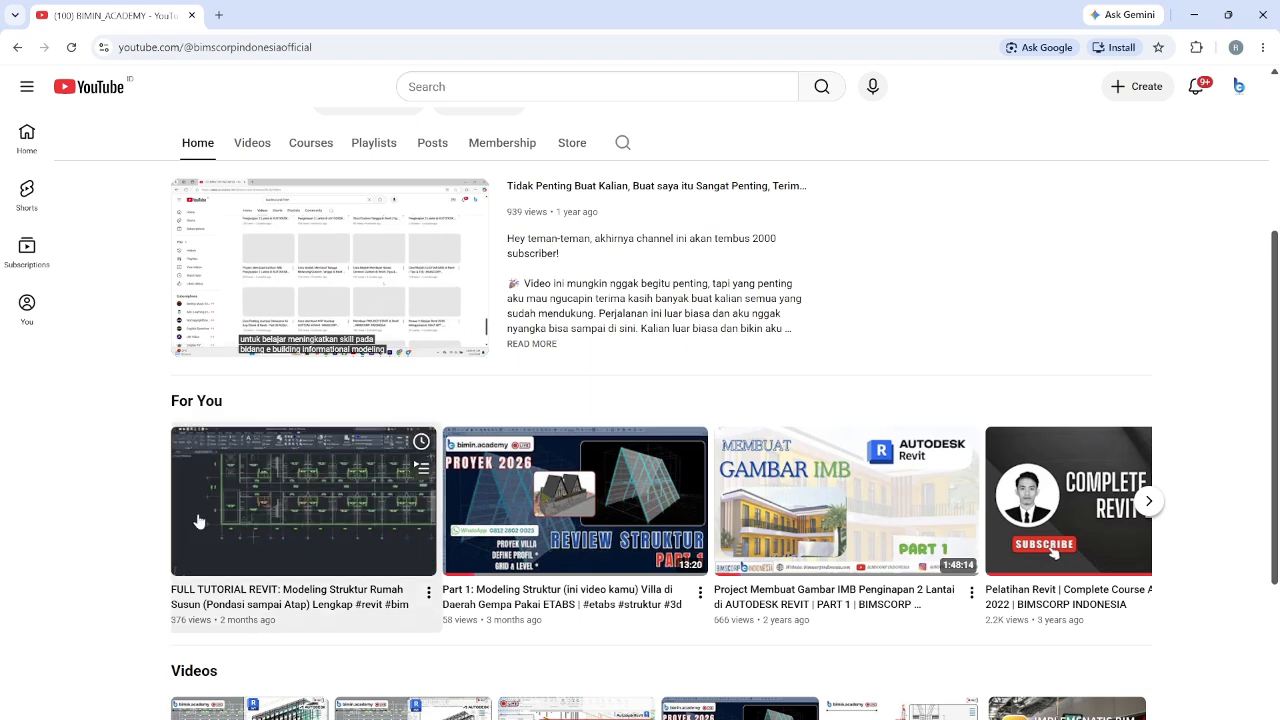
scroll(153, 550, "up", 2)
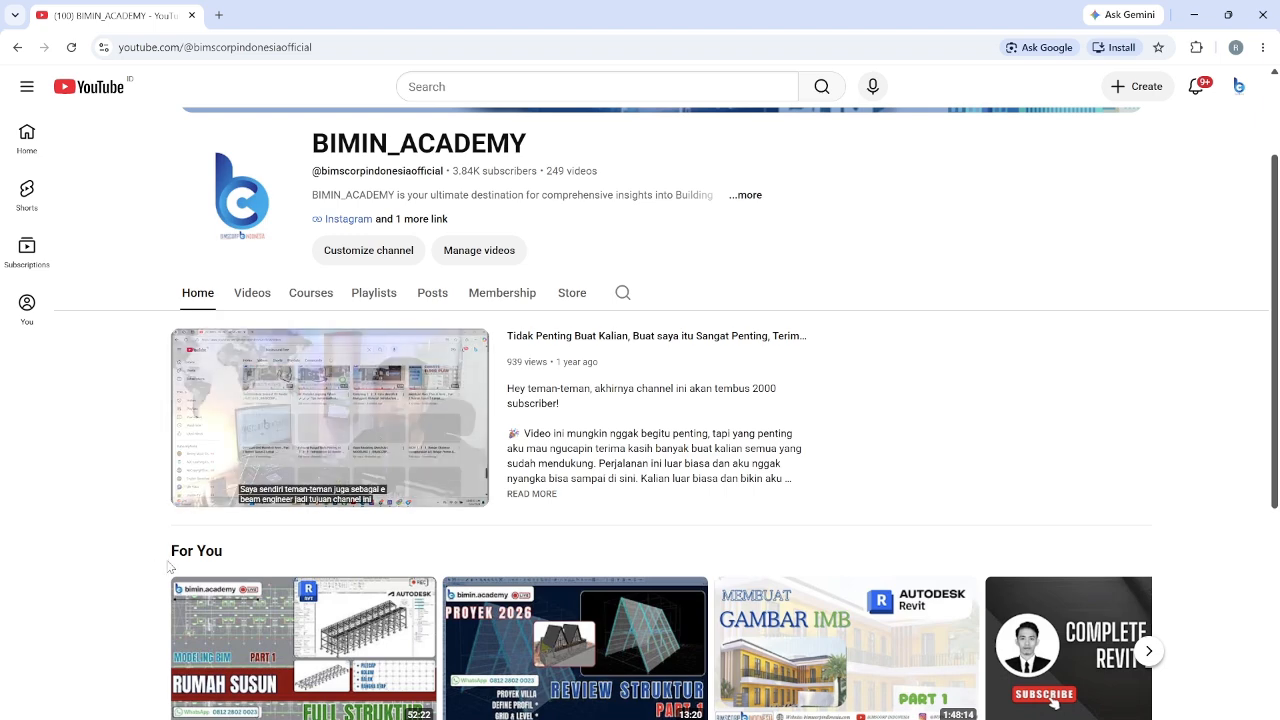
scroll(165, 563, "down", 2)
scroll(146, 551, "up", 2)
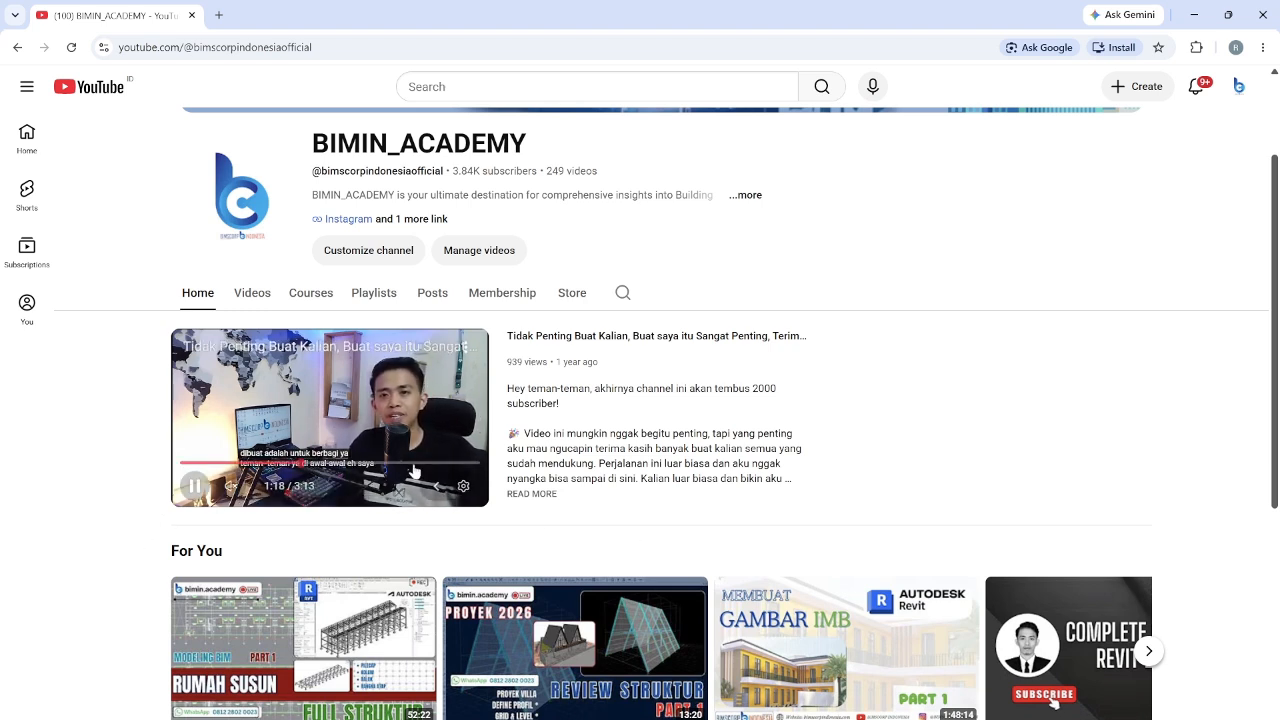
scroll(57, 575, "down", 3)
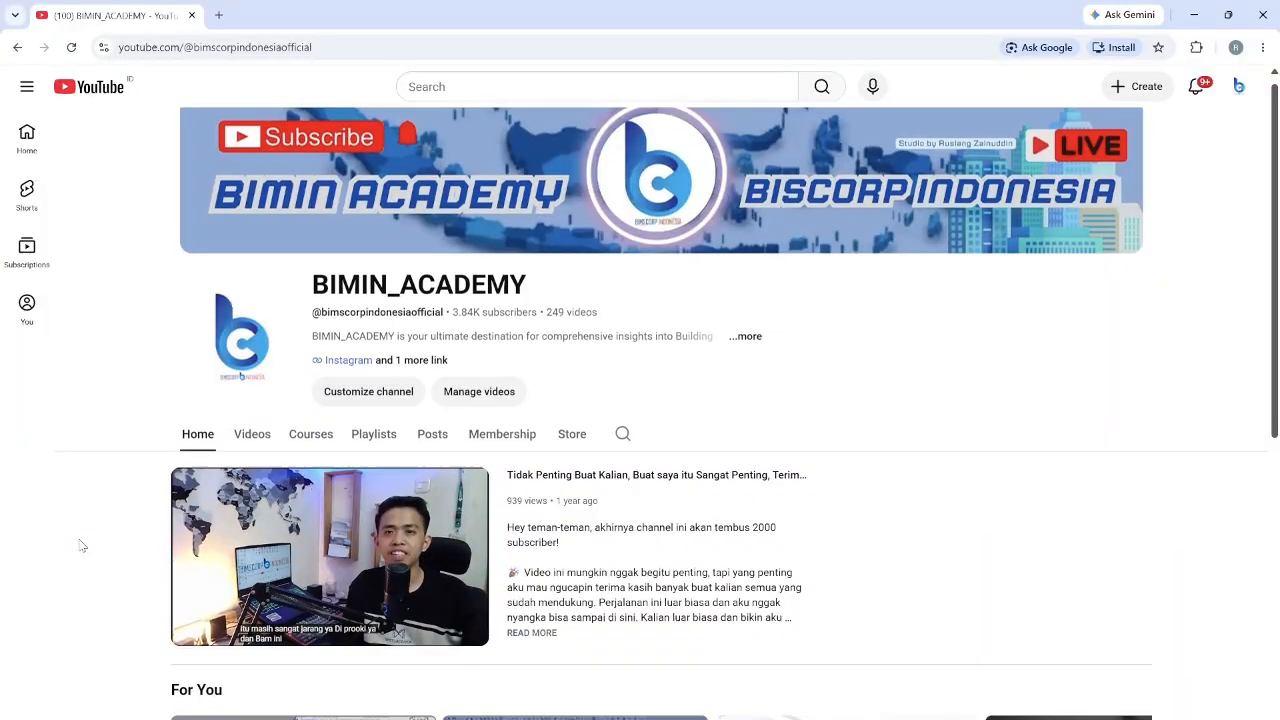
scroll(82, 545, "down", 3)
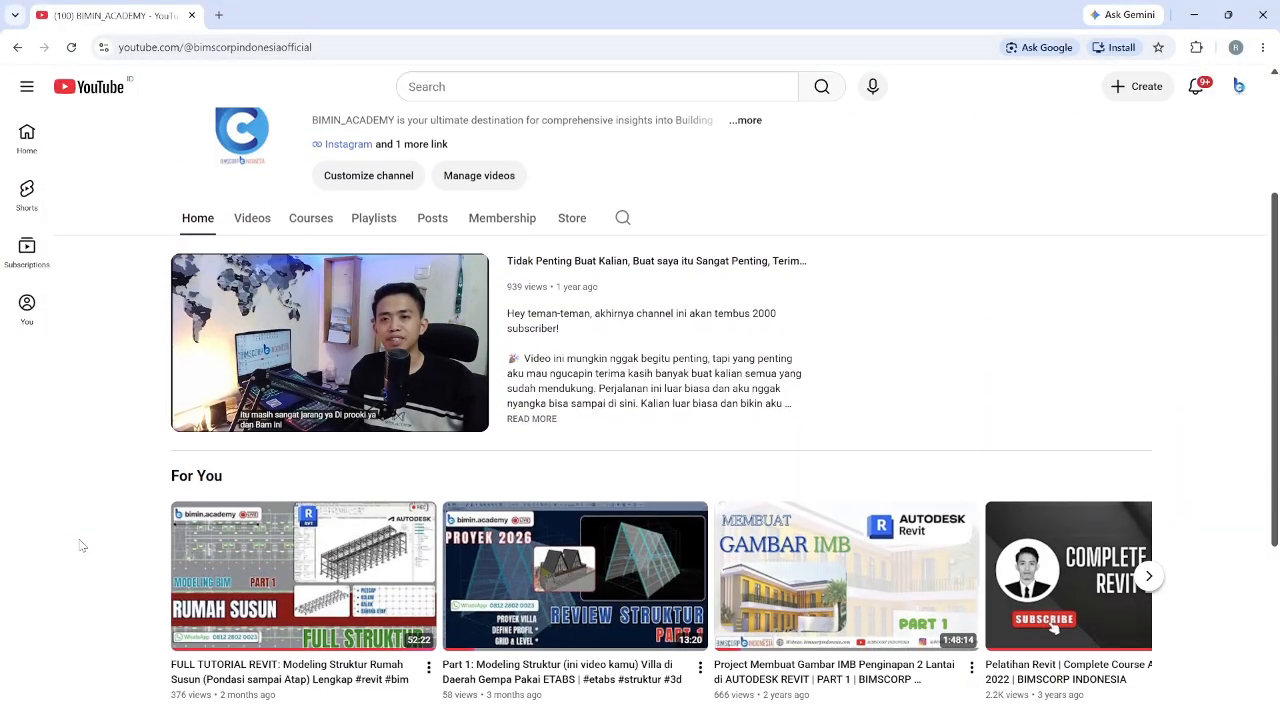
scroll(82, 545, "down", 3)
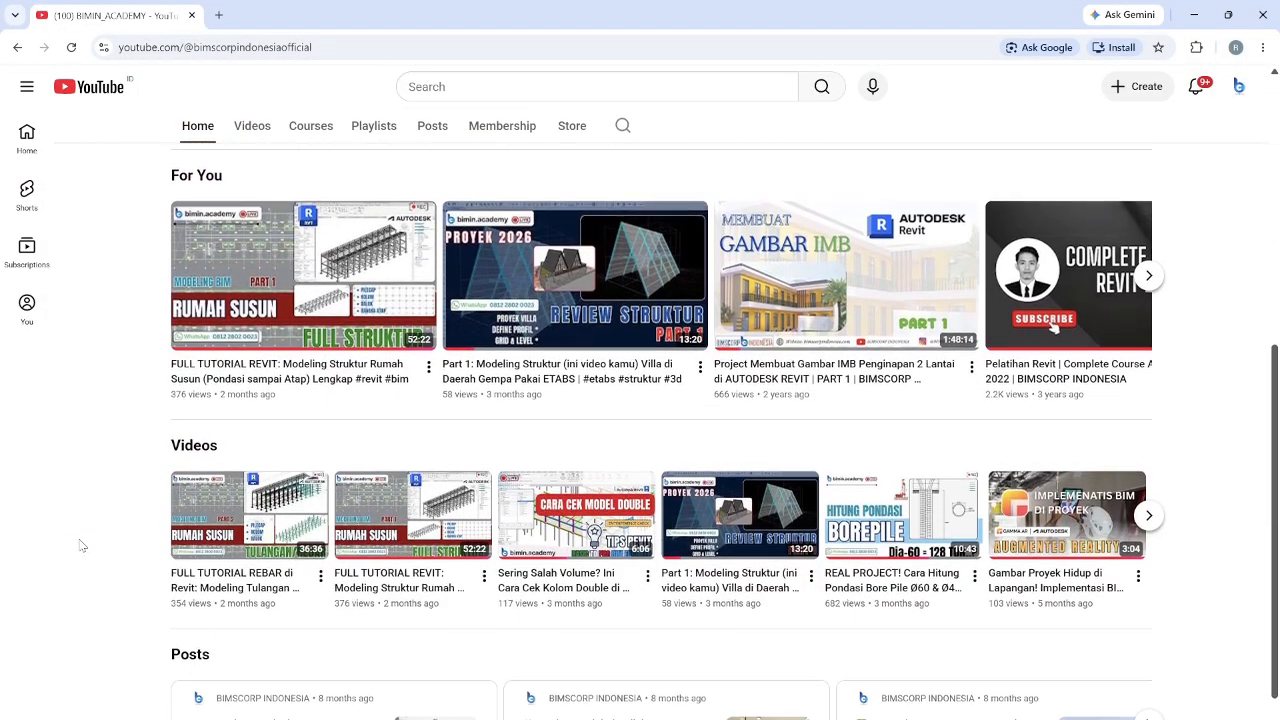
scroll(82, 545, "down", 1)
scroll(82, 543, "up", 3)
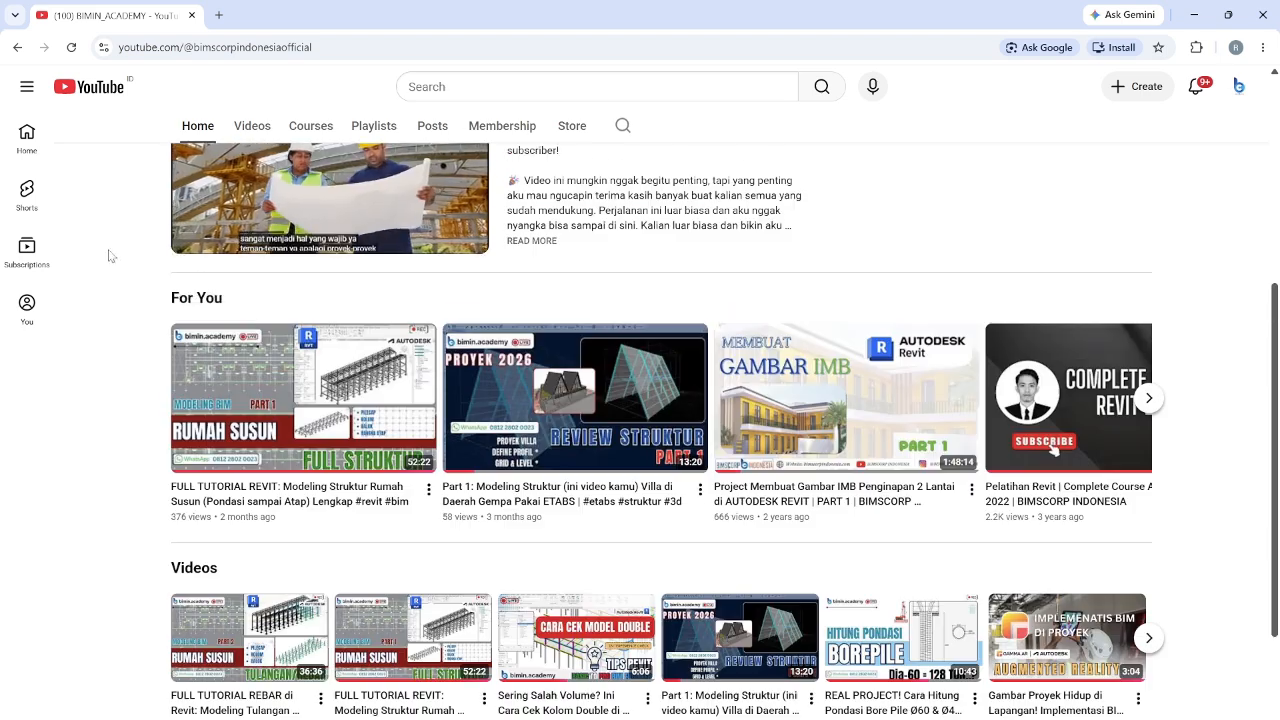
- Open the channel's full video list and browse the latest structural engineering and BIM tutorials
left_click(253, 128)
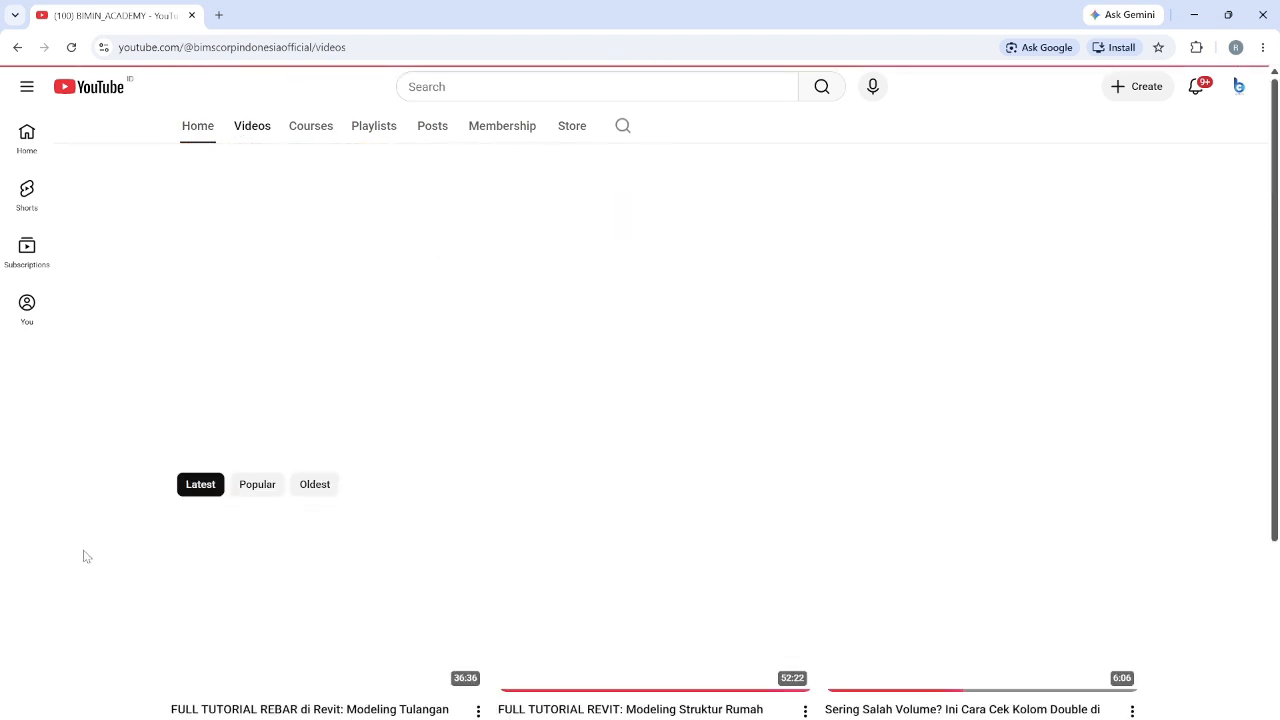
scroll(112, 542, "down", 2)
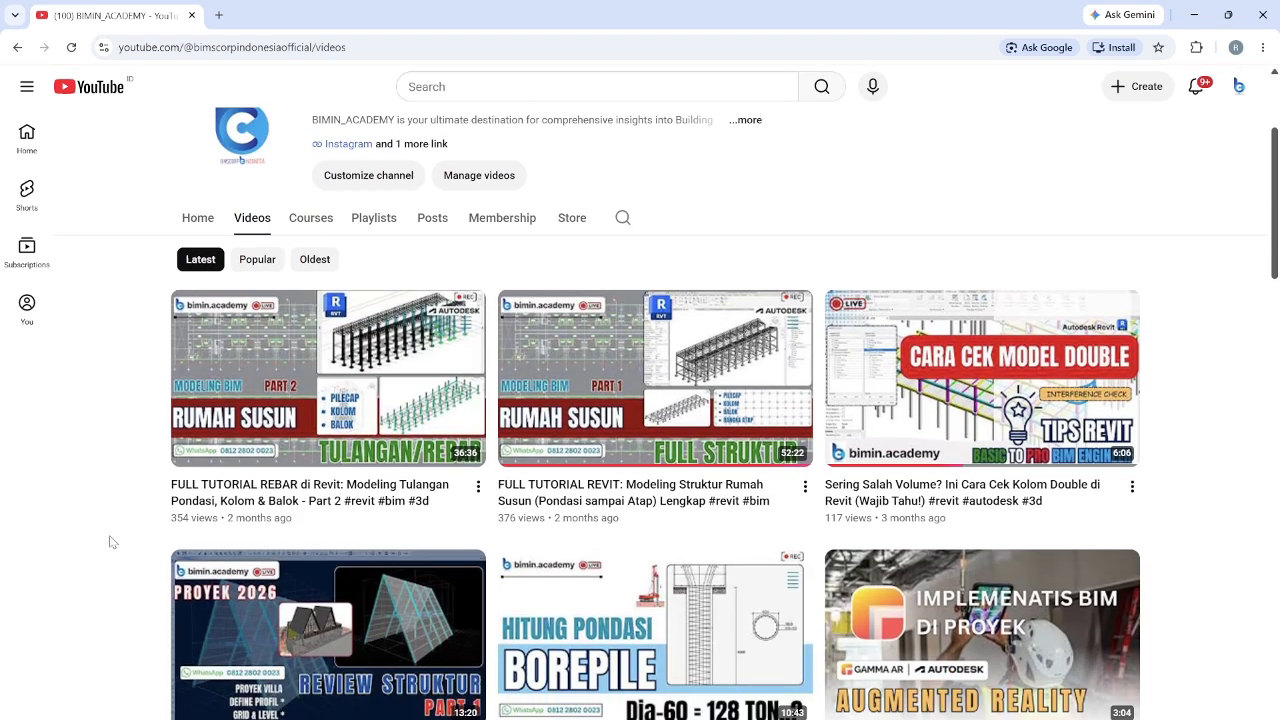
scroll(112, 542, "down", 1)
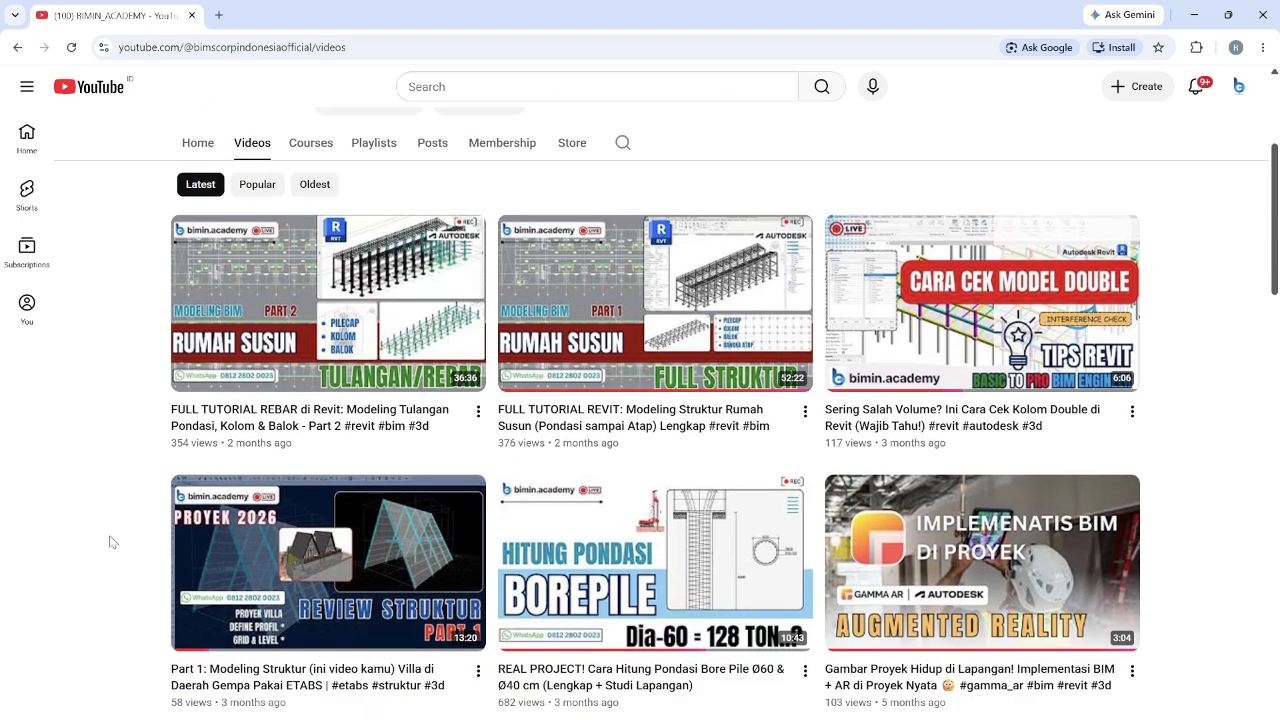
scroll(112, 542, "down", 3)
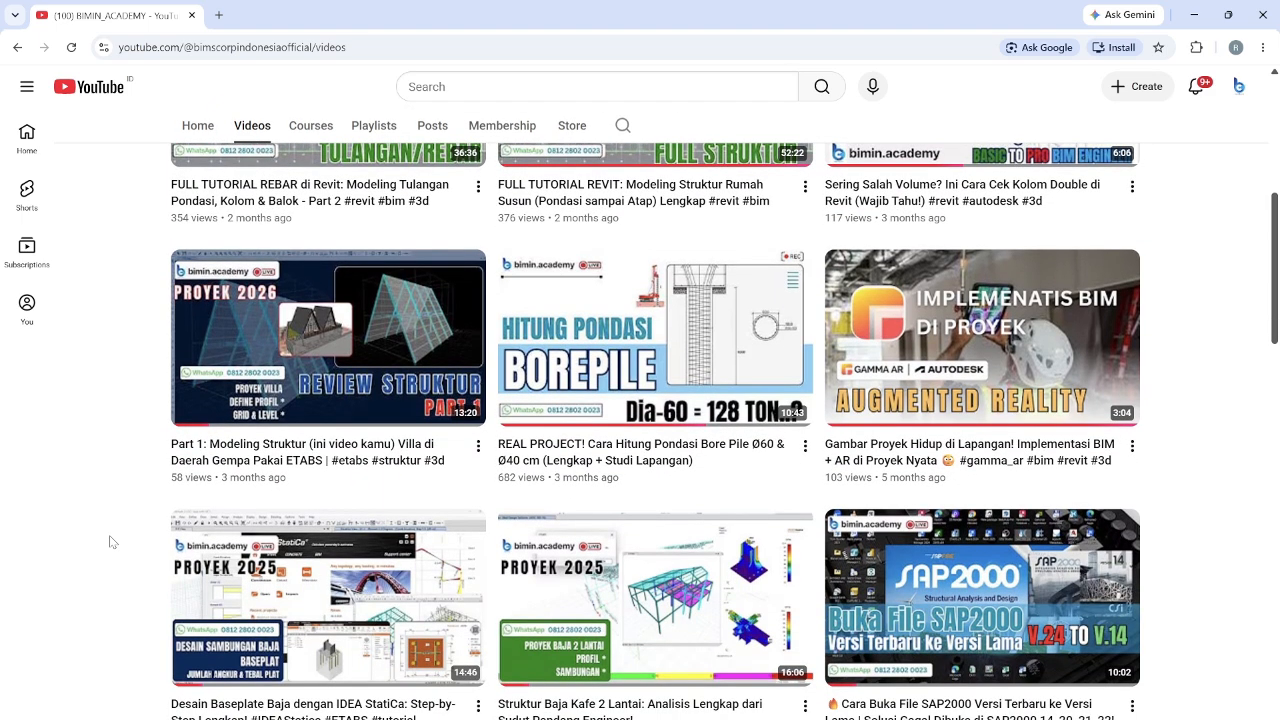
scroll(116, 540, "down", 2)
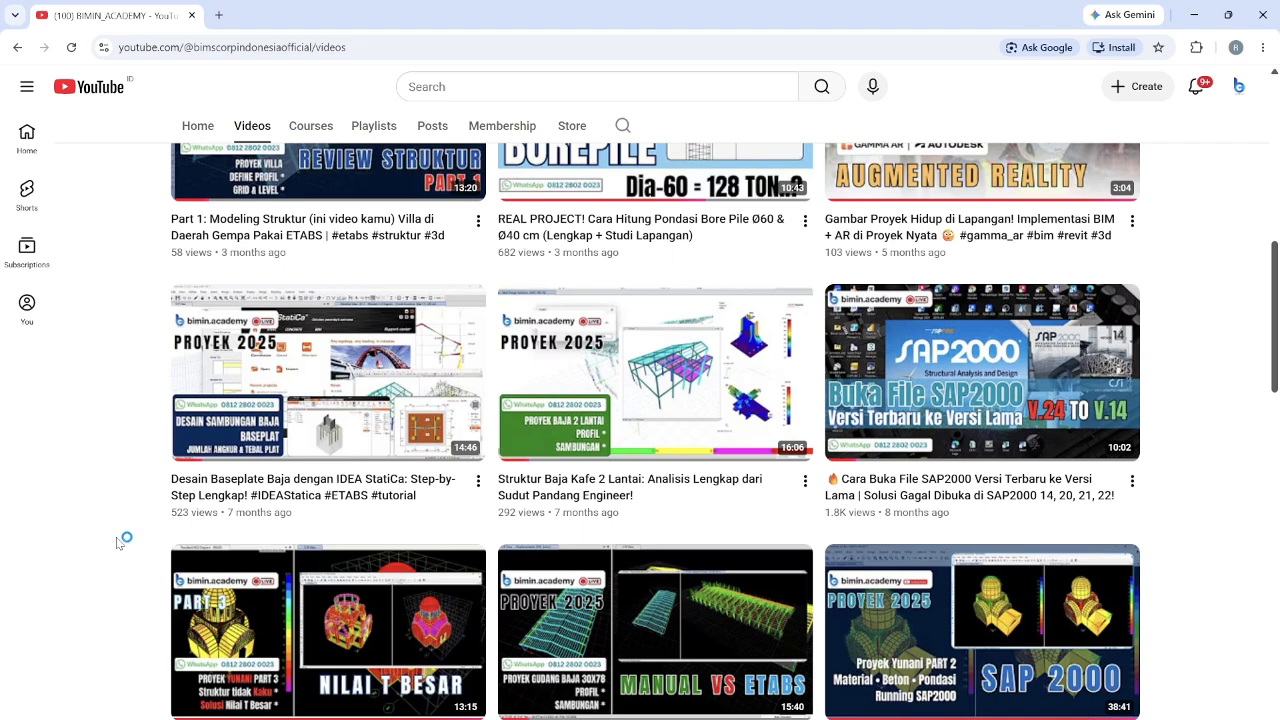
scroll(116, 537, "down", 2)
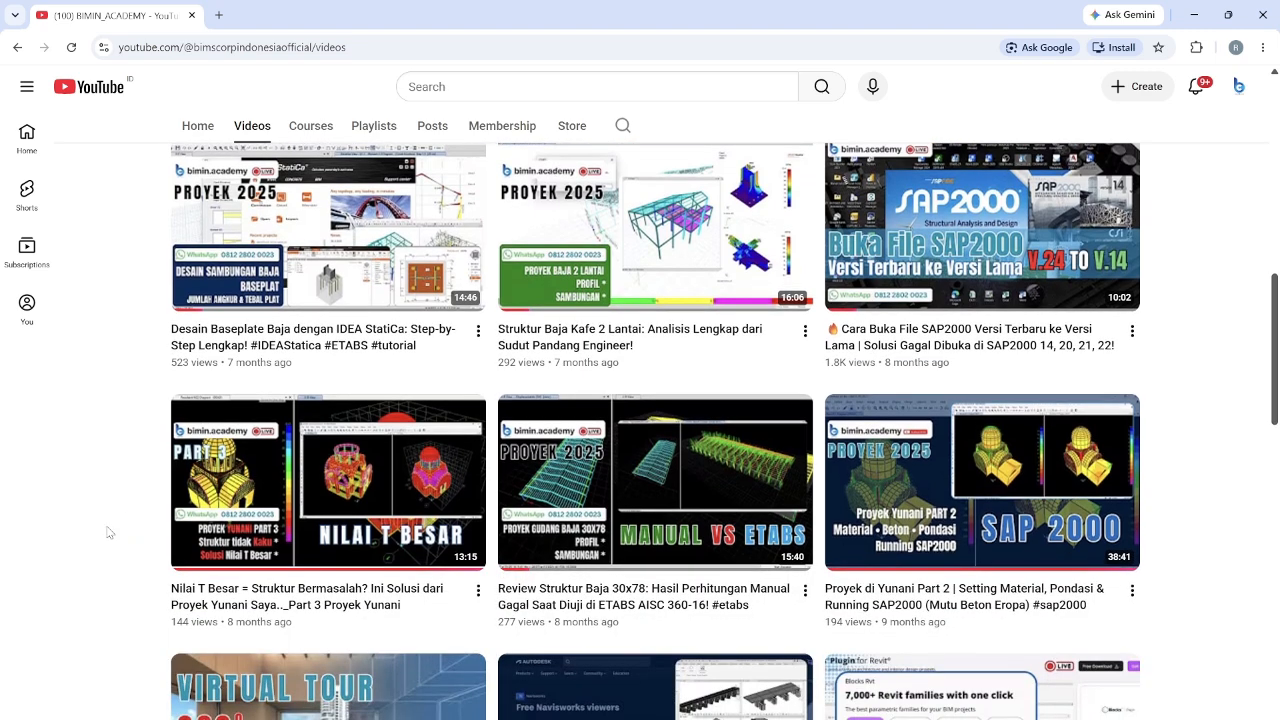
mouse_move(200, 460)
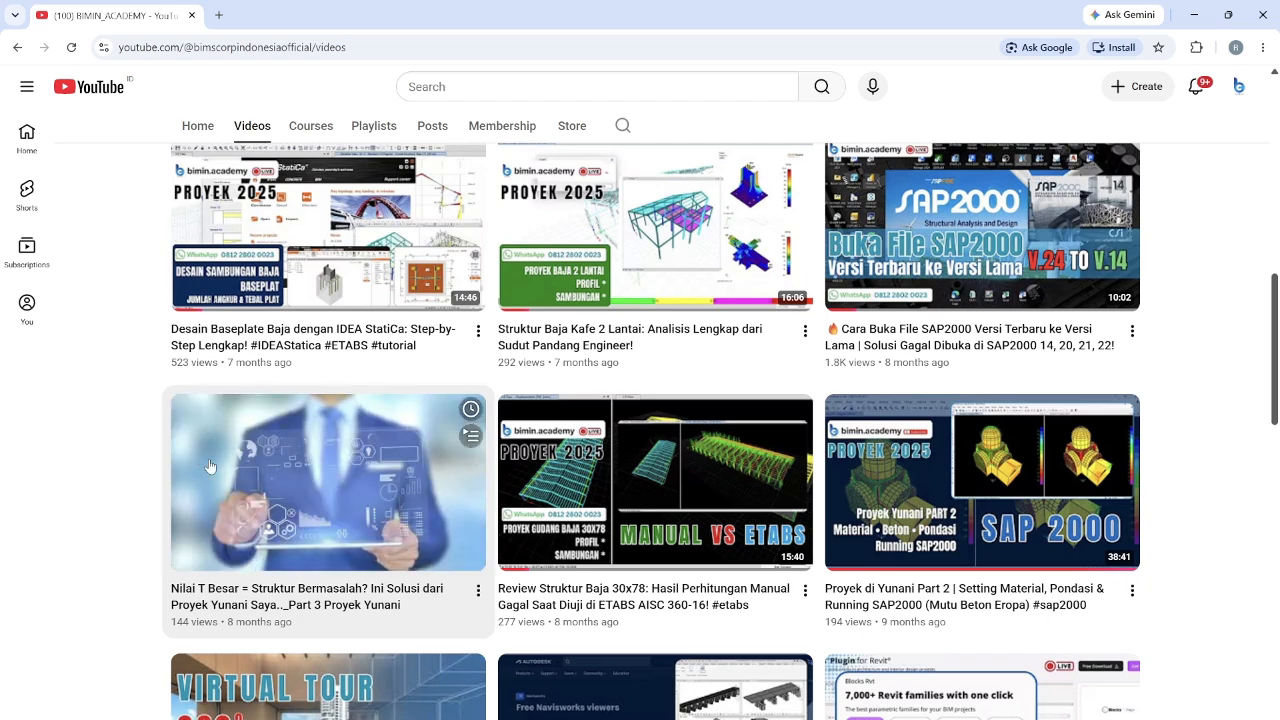
scroll(200, 460, "up", 3)
scroll(217, 473, "up", 3)
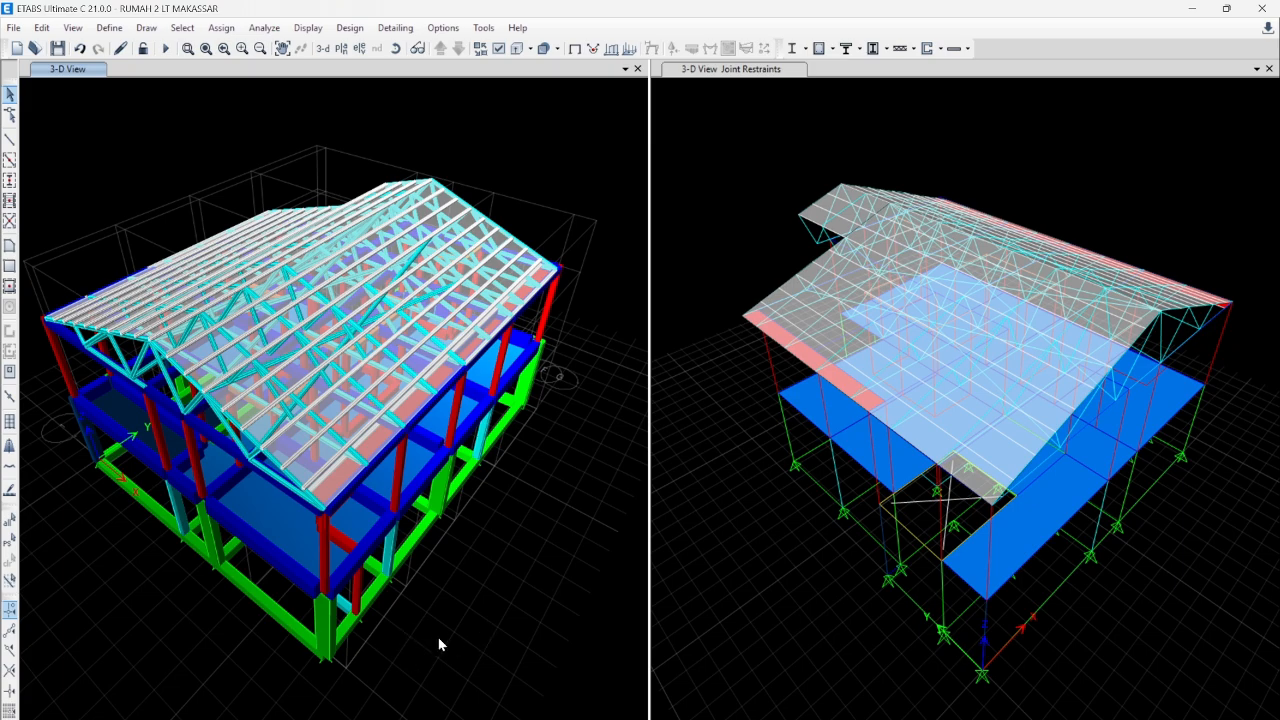
- Switch to ETABS, widen the solid 3-D view slightly and inspect the house structure from lower side angles
mouse_move(438, 644)
middle_mouse_down("shift")
mouse_move(486, 594)
mouse_move(603, 566)
mouse_move(388, 650)
mouse_move(400, 634)
mouse_move(327, 628)
mouse_move(252, 646)
middle_mouse_up("shift")
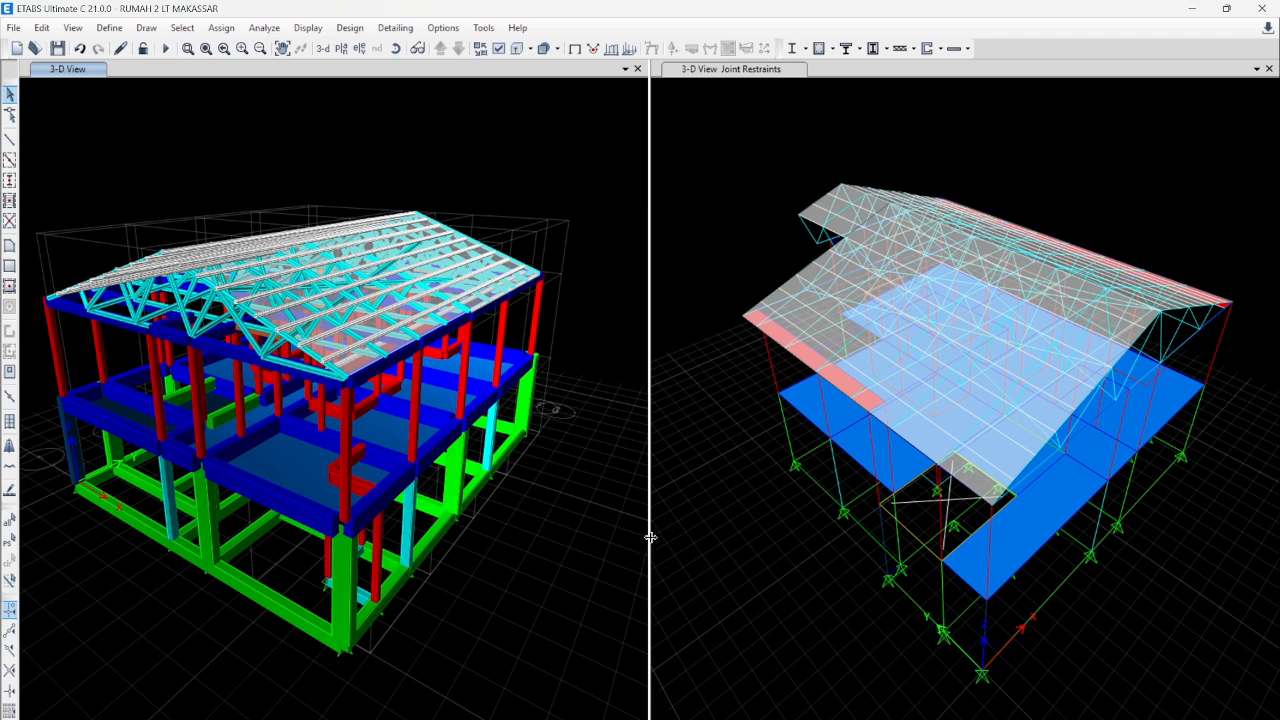
left_click_drag(650, 538, 683, 534)
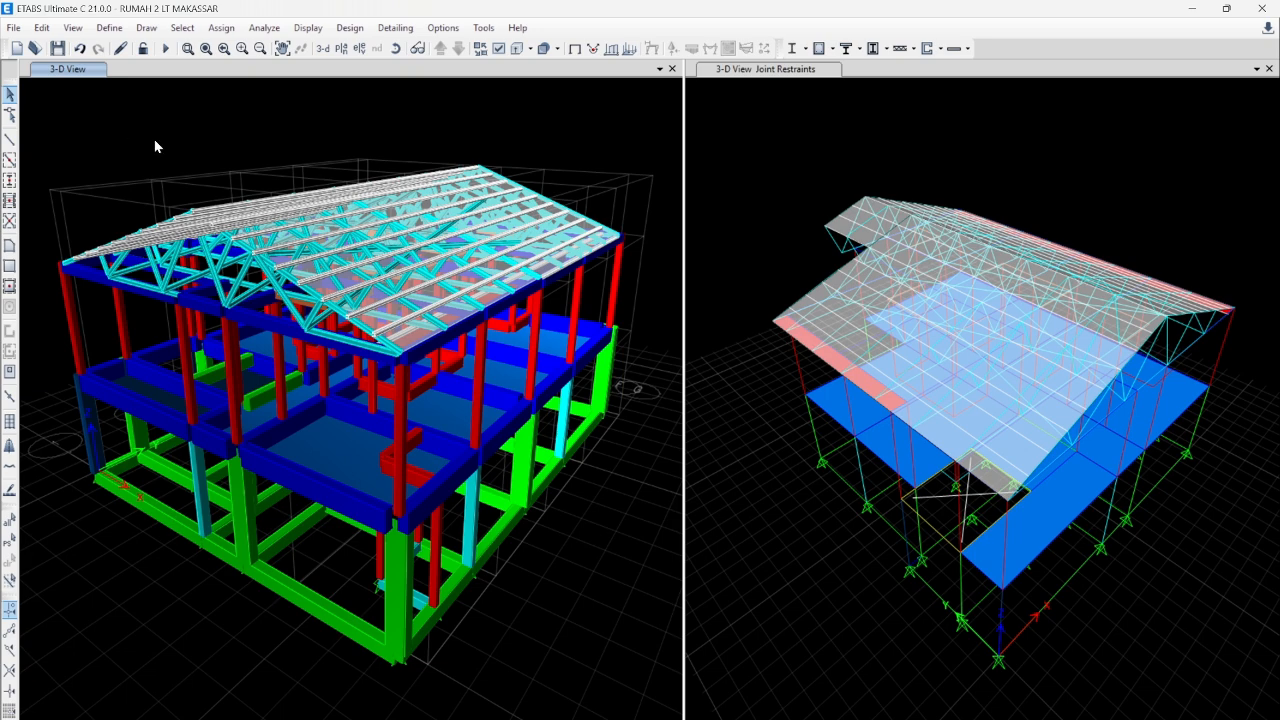
middle_click_drag(193, 160, 197, 143, "shift")
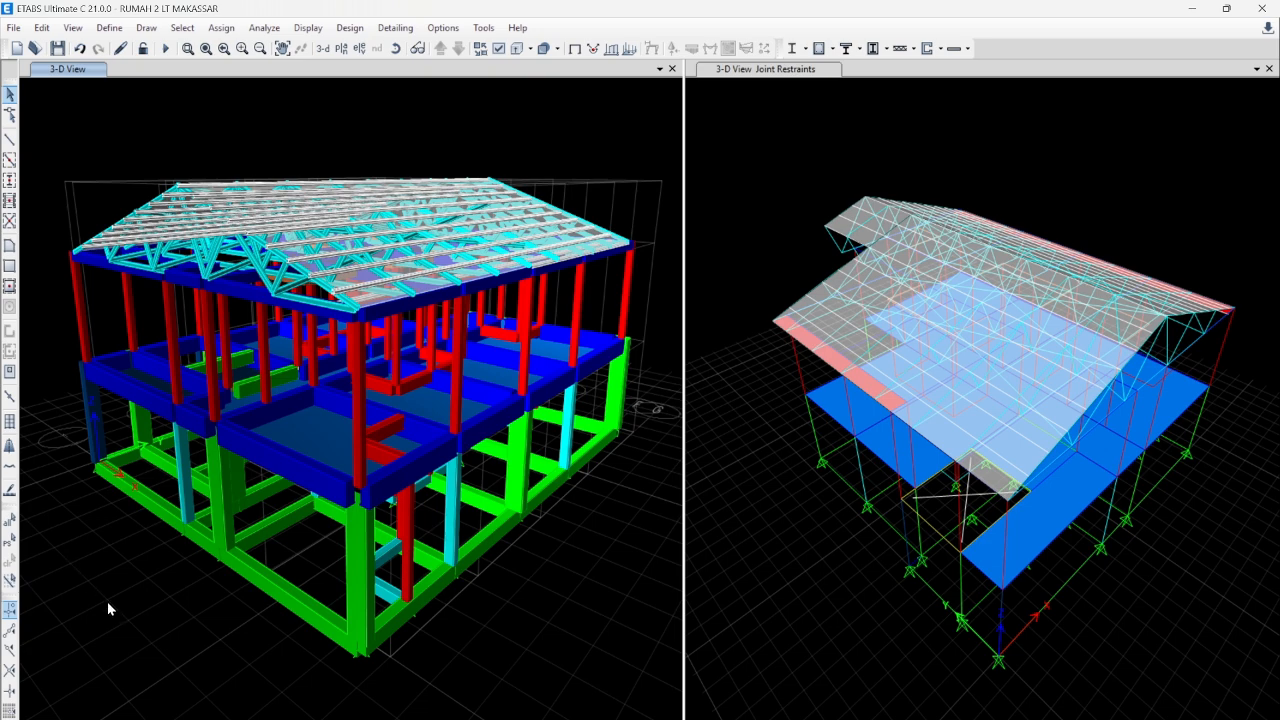
middle_click_drag(109, 606, 120, 611, "shift")
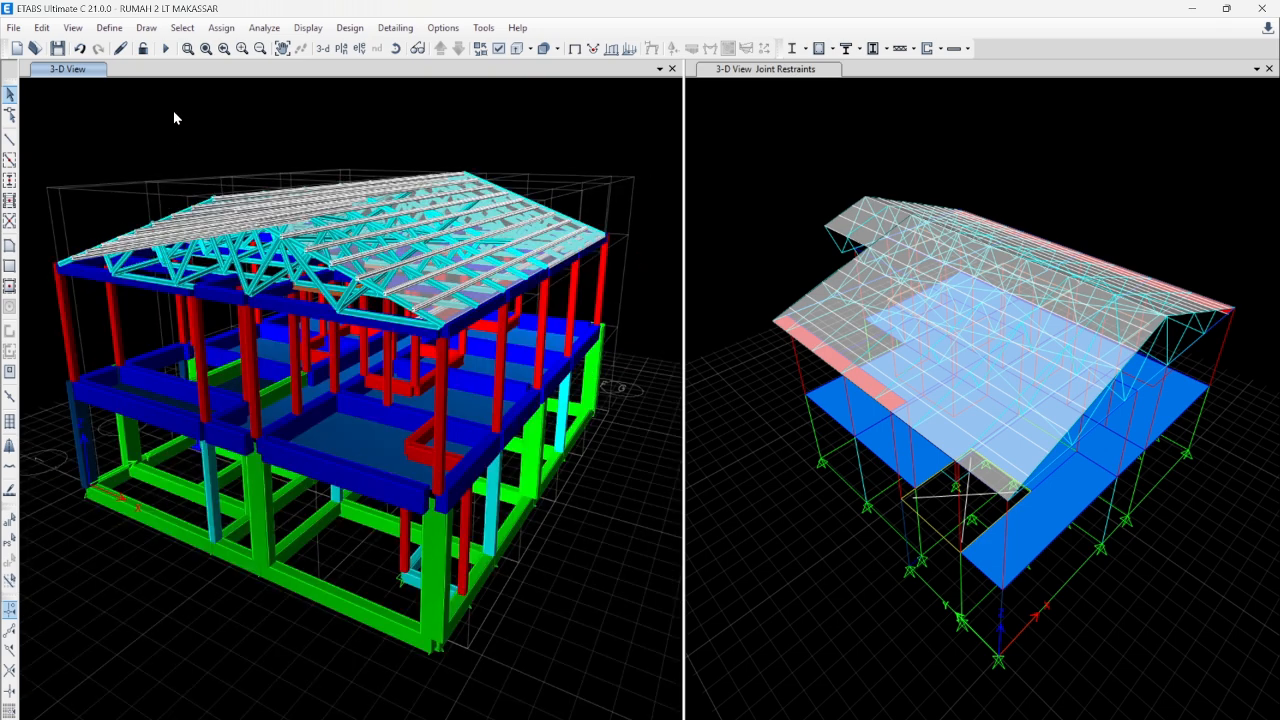
- Review the X and Y grid ordinates of grid system G1 ALL and close the grid dialogs
left_click(341, 48)
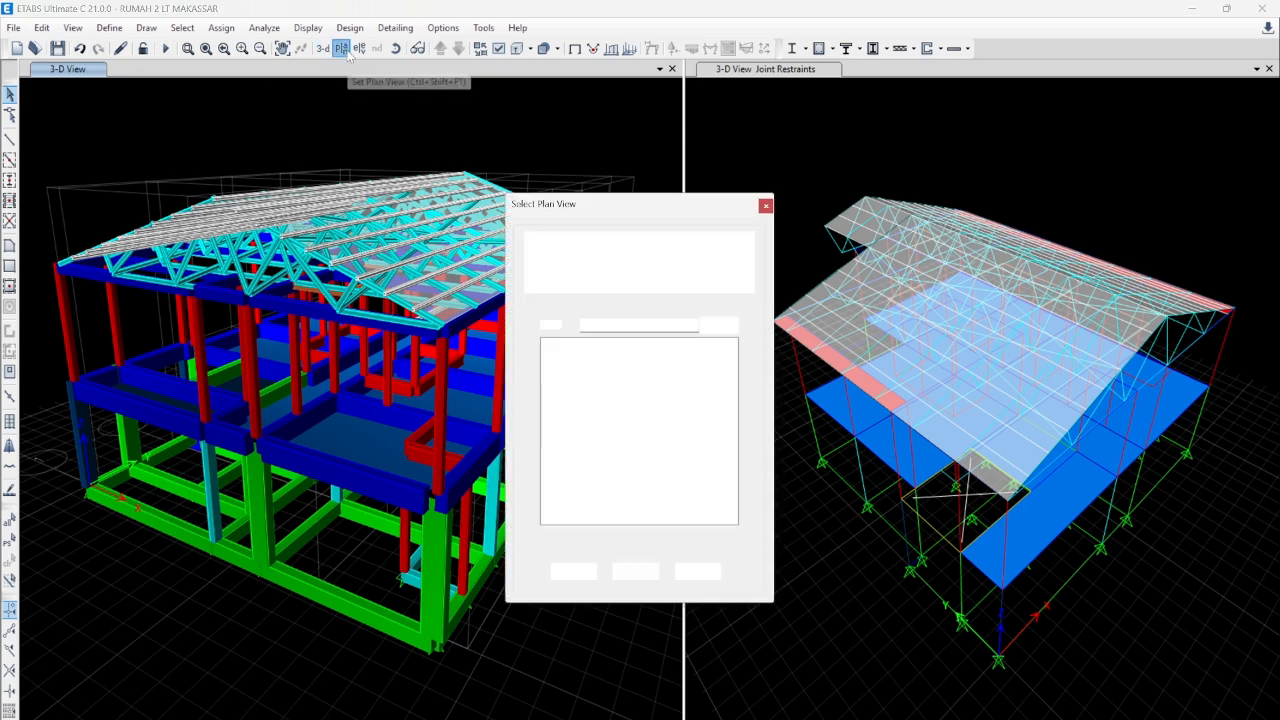
key("Escape")
right_click(240, 100)
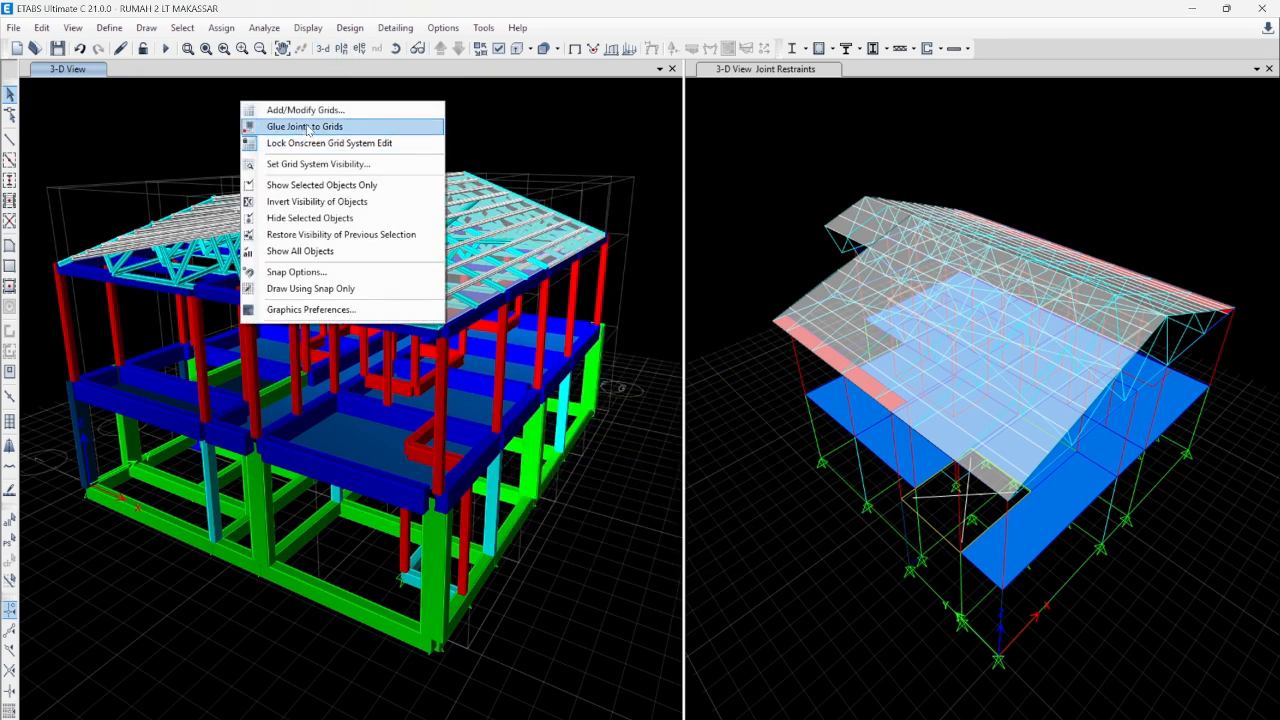
left_click(330, 123)
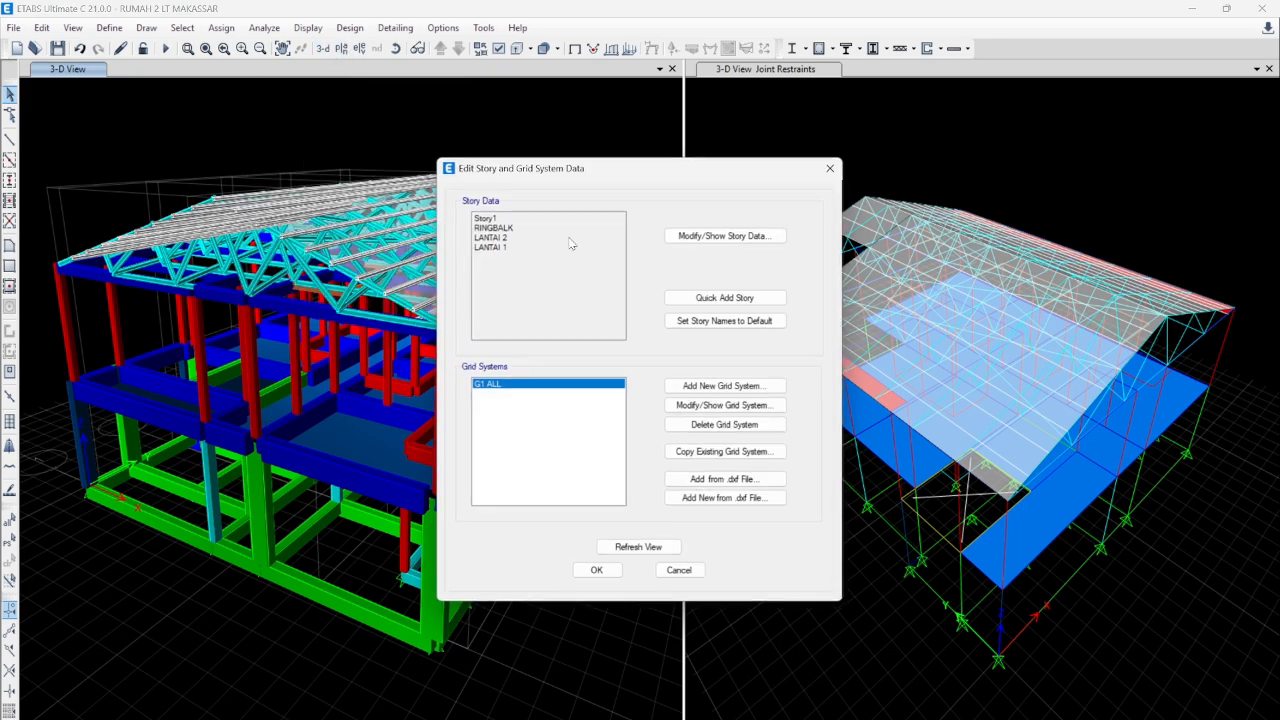
left_click(706, 405)
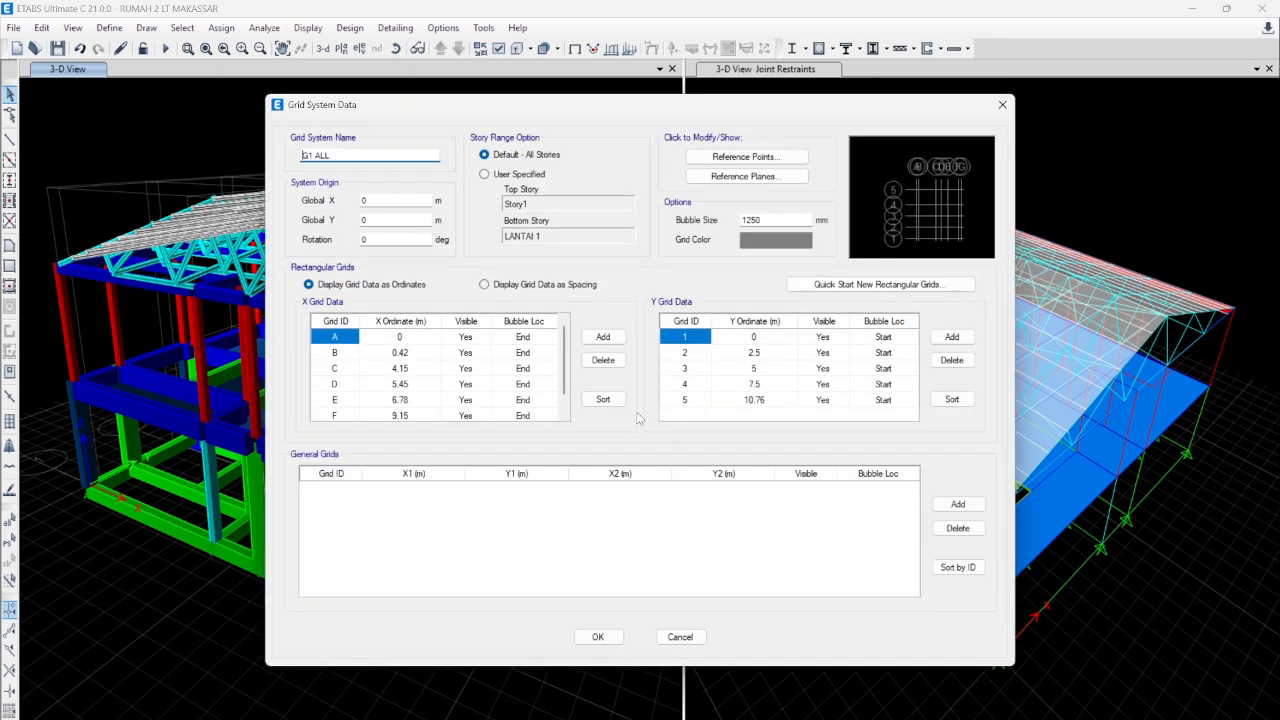
left_click(592, 638)
left_click(598, 571)
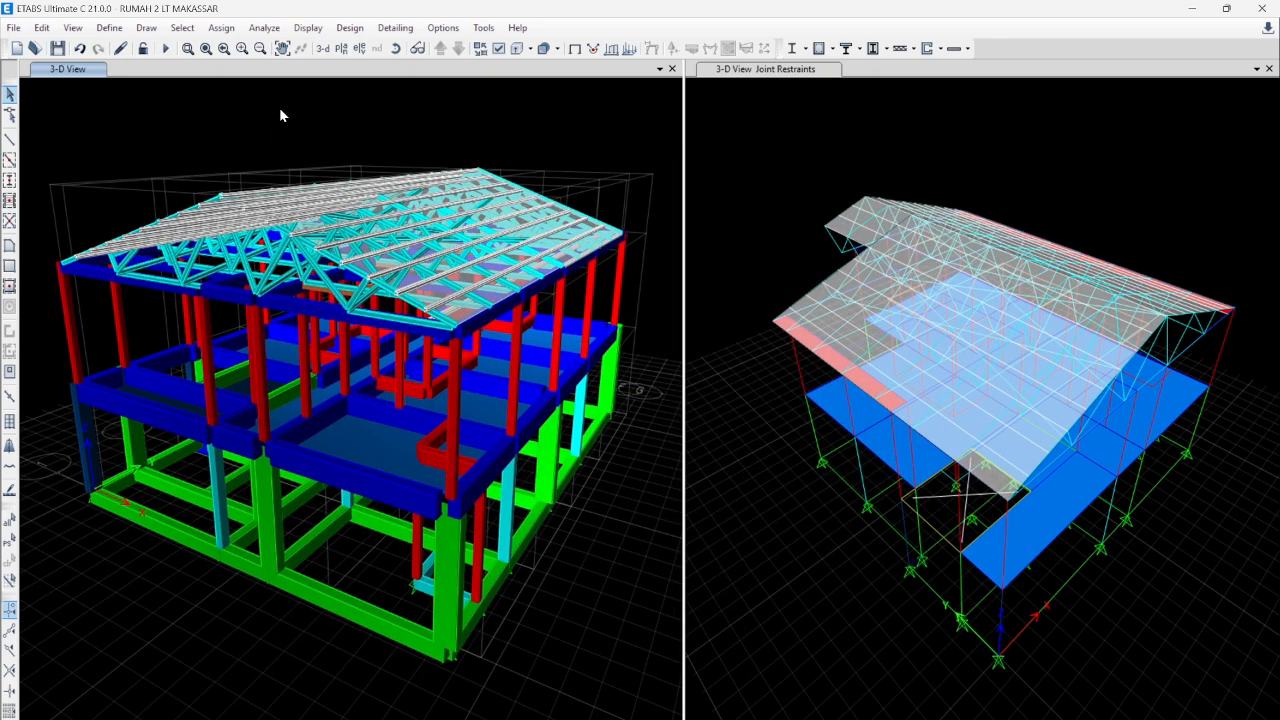
- Show the LANTAI 1 story plan in the active model view
left_click(343, 50)
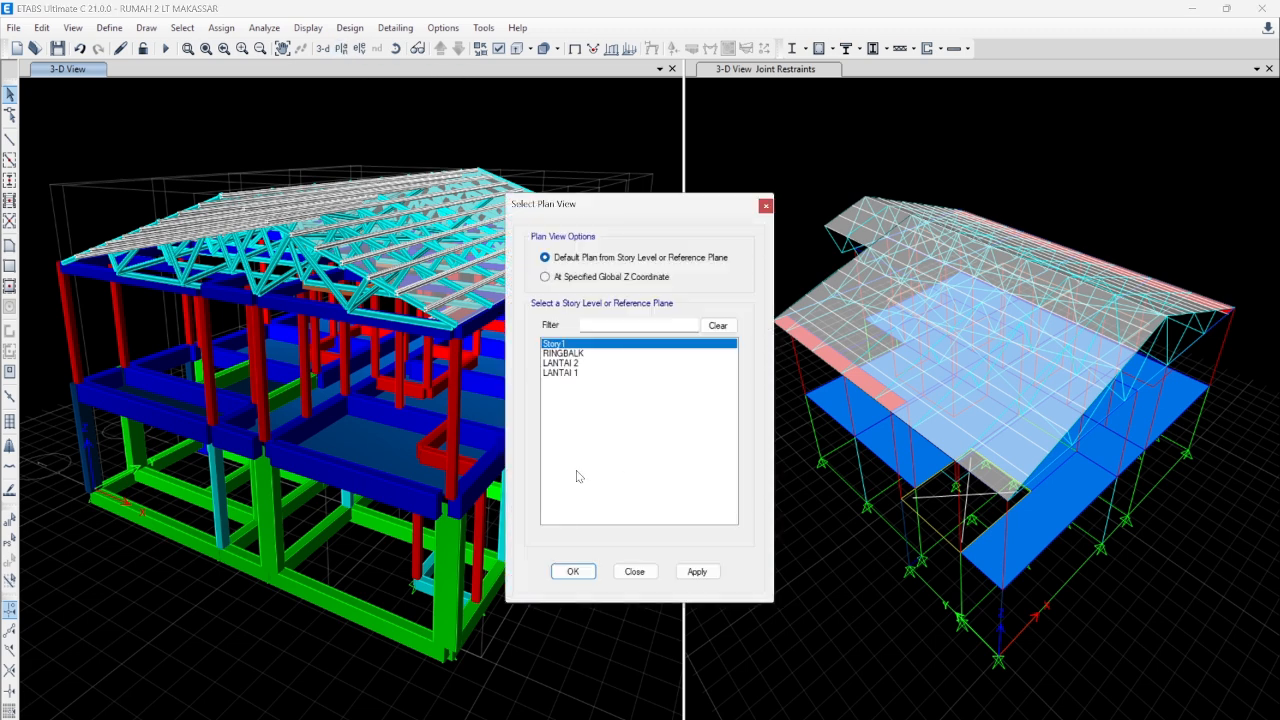
left_click(567, 373)
left_click(698, 574)
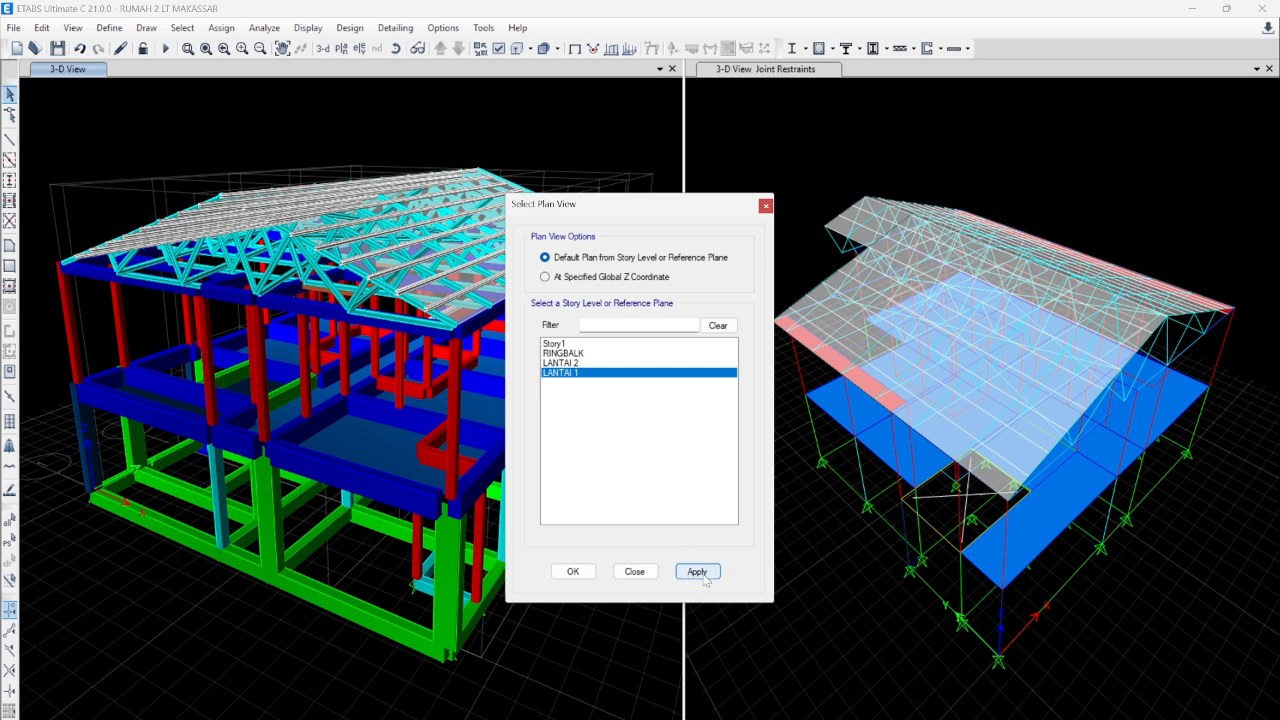
left_click(573, 571)
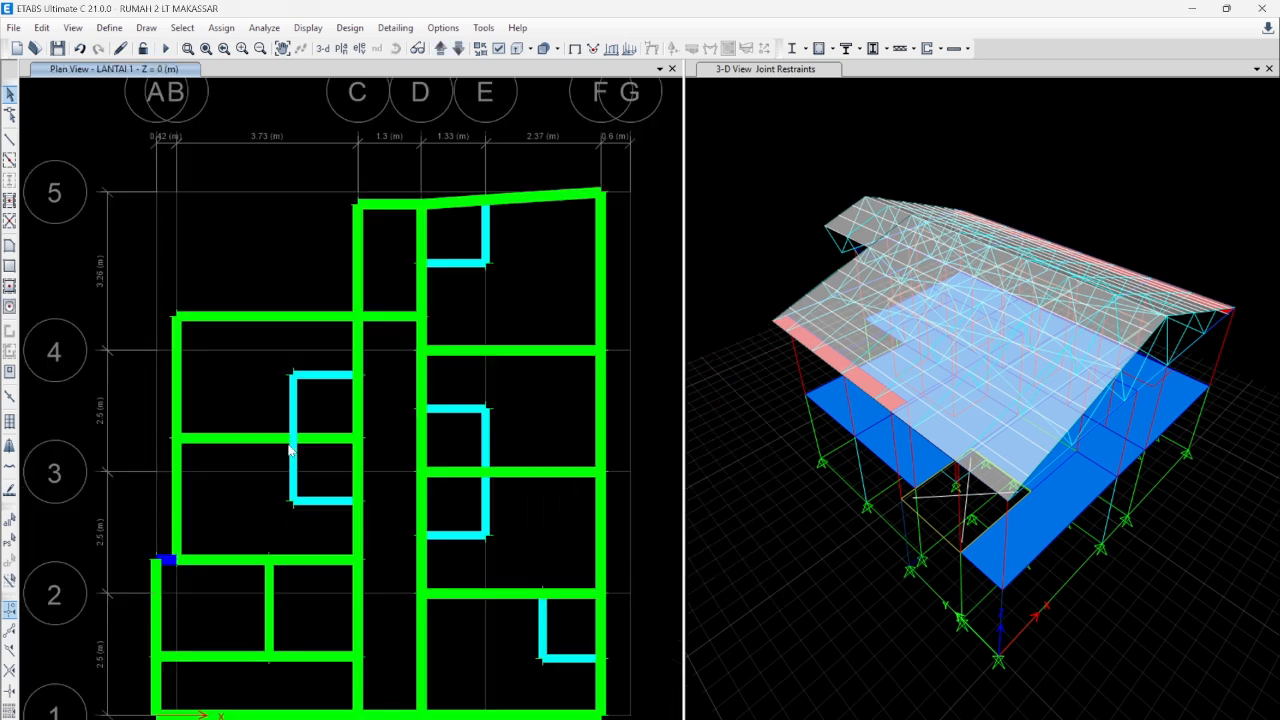
- Examine the beam layout and grid spacing on the LANTAI 1 plan across grids A to G and 1 to 5
middle_click_drag(345, 508, 337, 456)
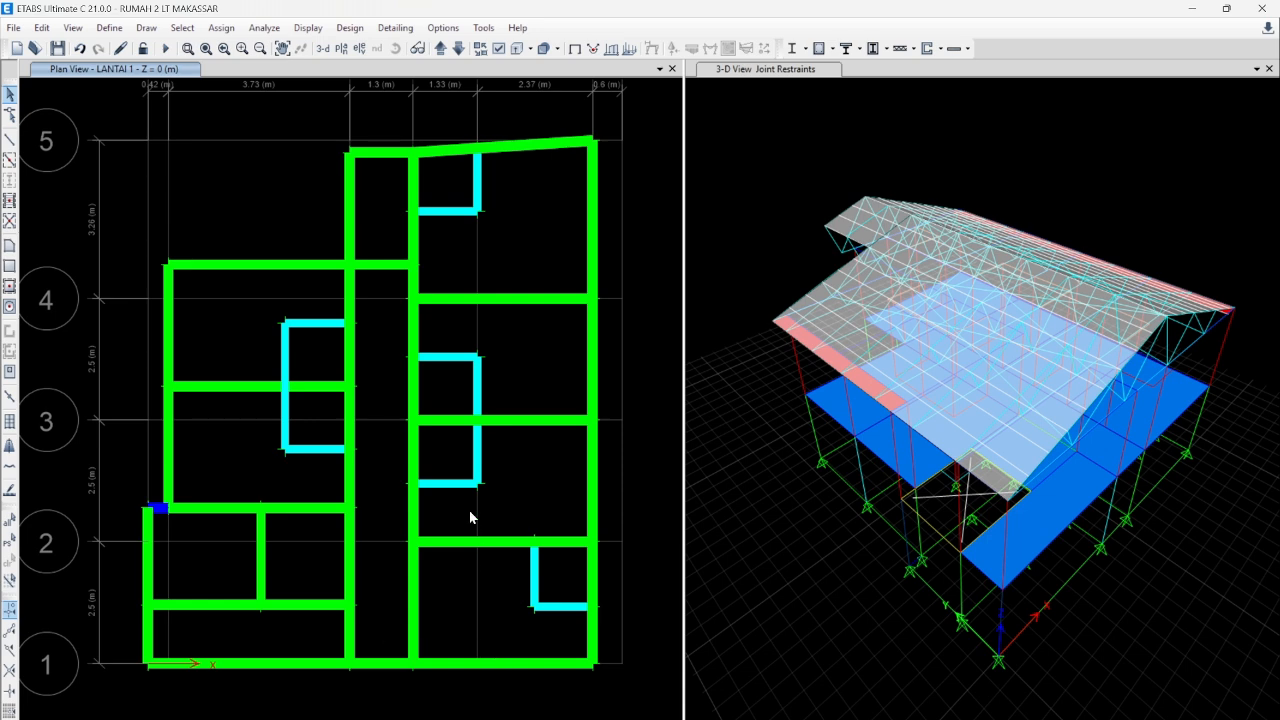
middle_click_drag(469, 510, 461, 580)
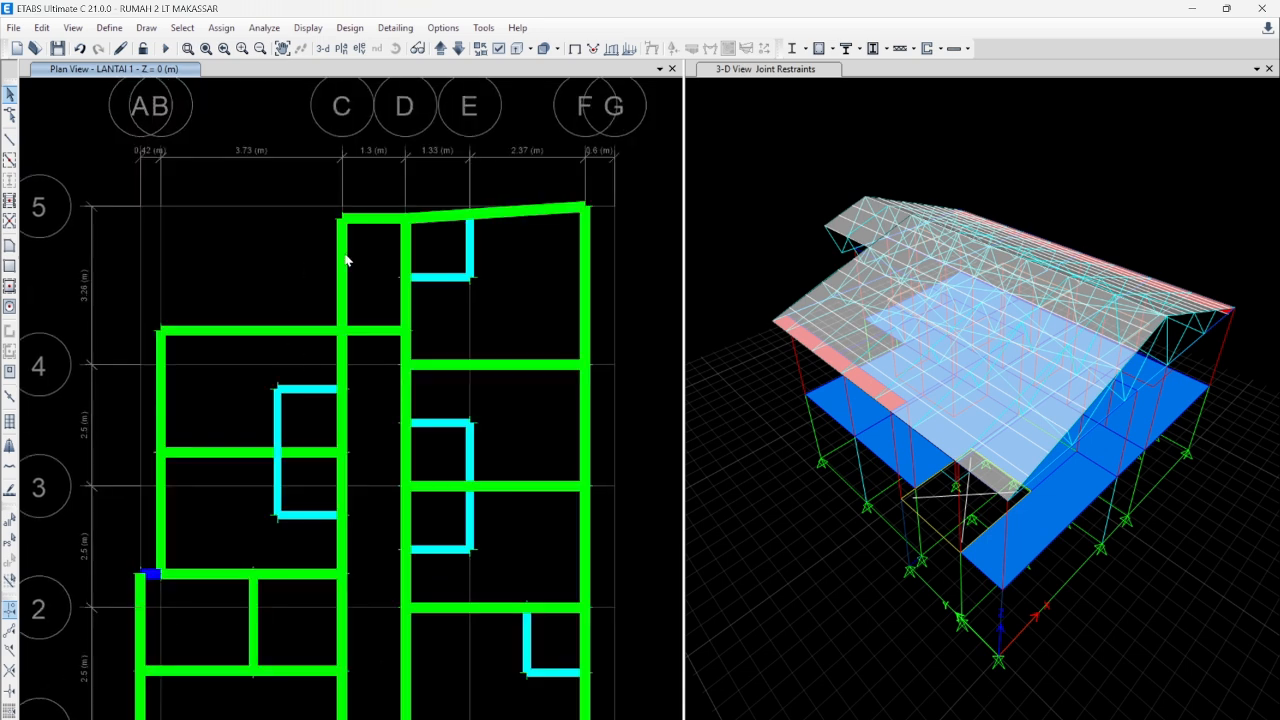
middle_click_drag(302, 407, 296, 373)
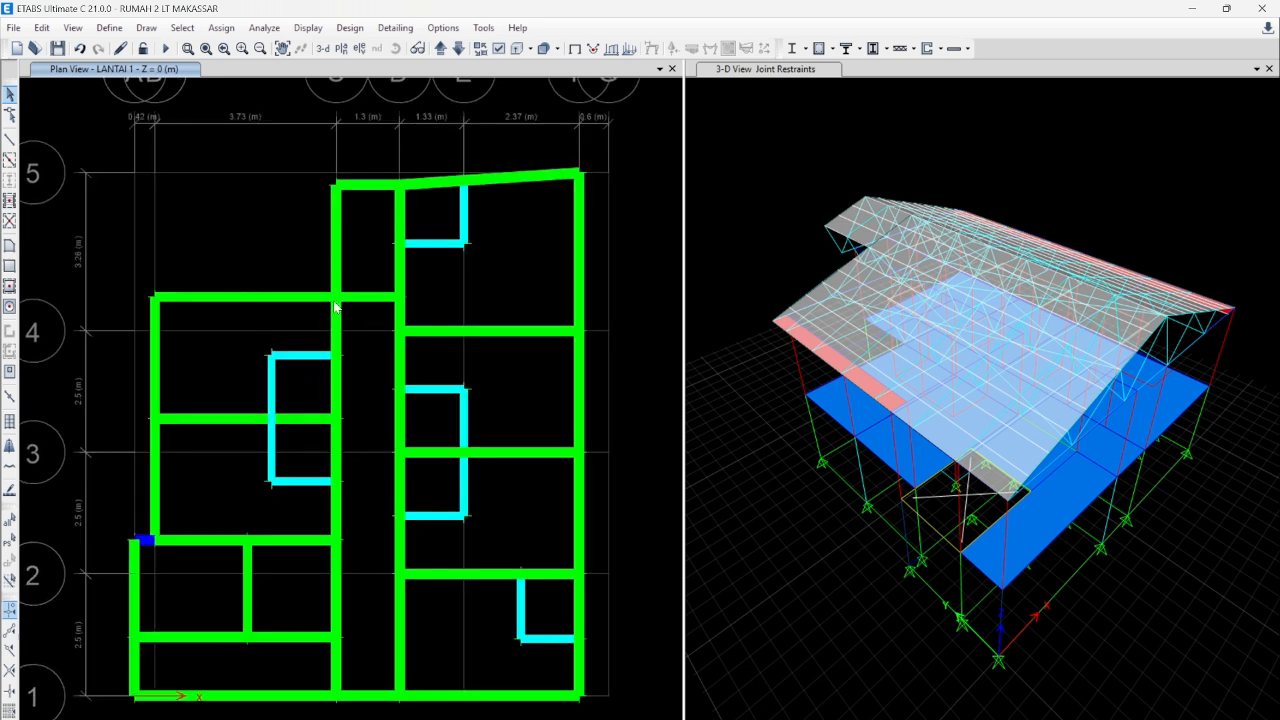
middle_click_drag(340, 296, 337, 319)
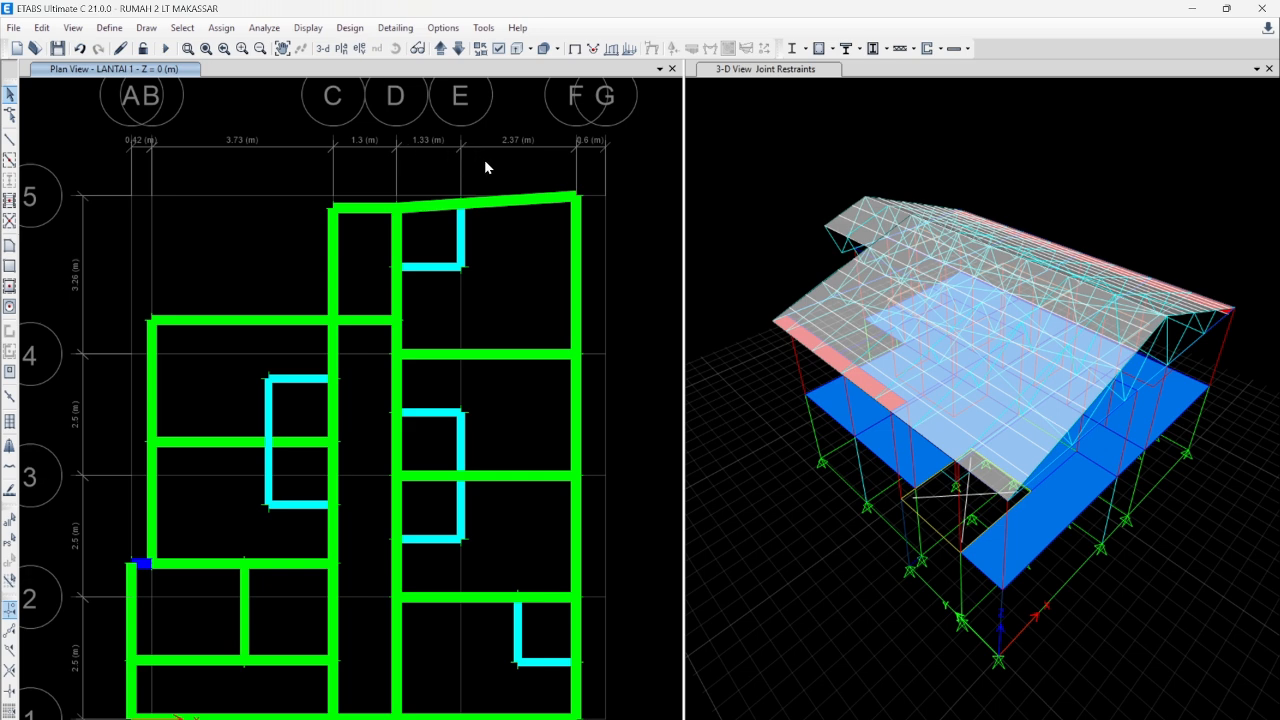
scroll(484, 159, "down", 3)
scroll(430, 162, "up", 3)
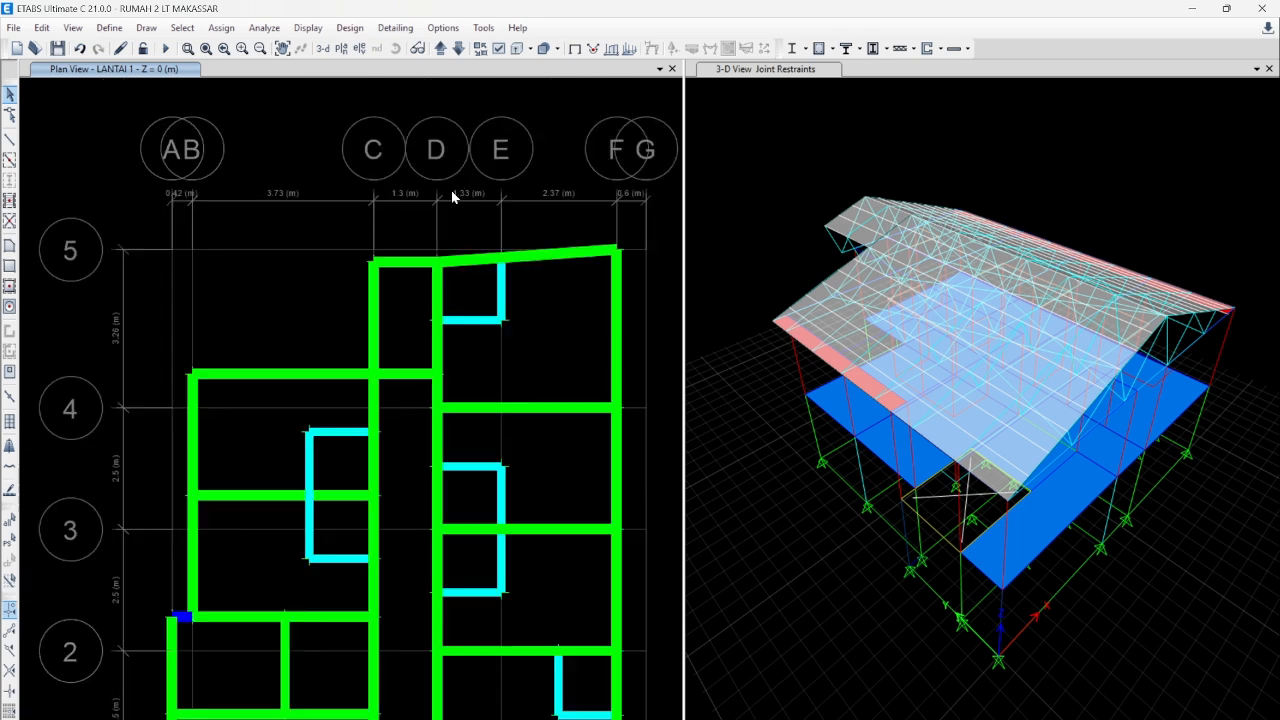
middle_click_drag(286, 366, 329, 477)
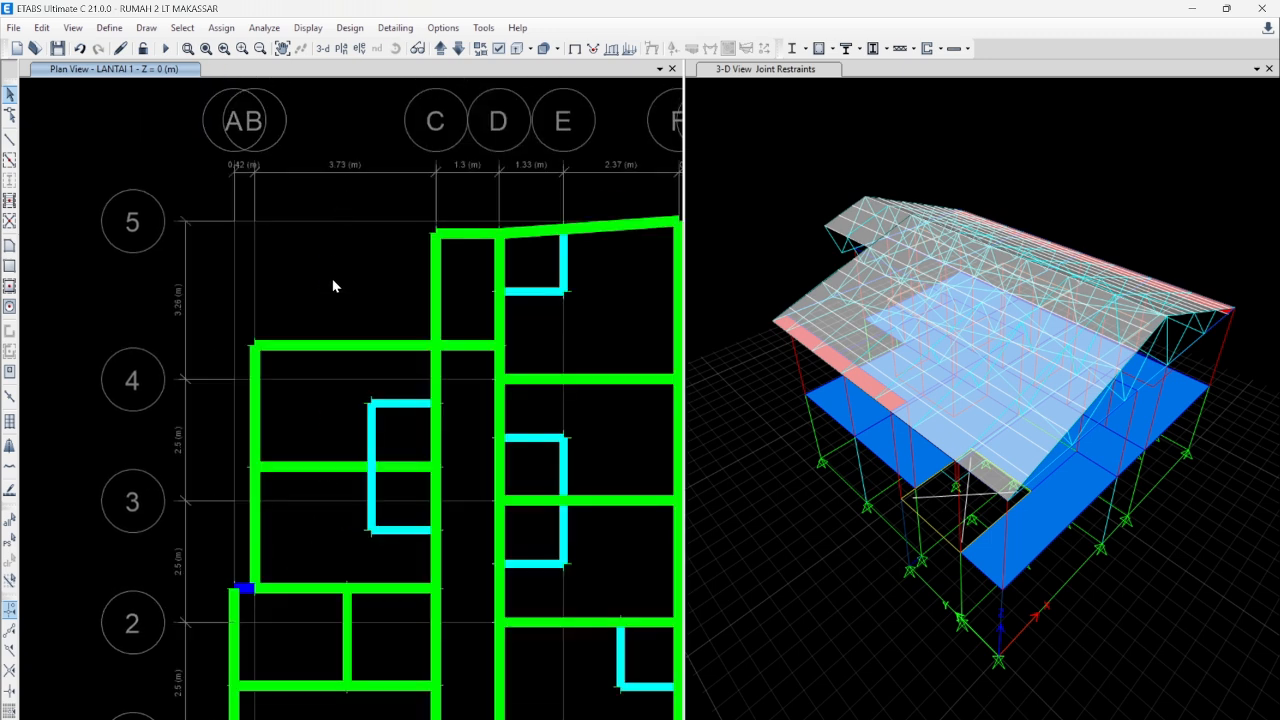
- Return the active view to 3-D and inspect the ground-floor corner columns and beams up close
left_click(322, 48)
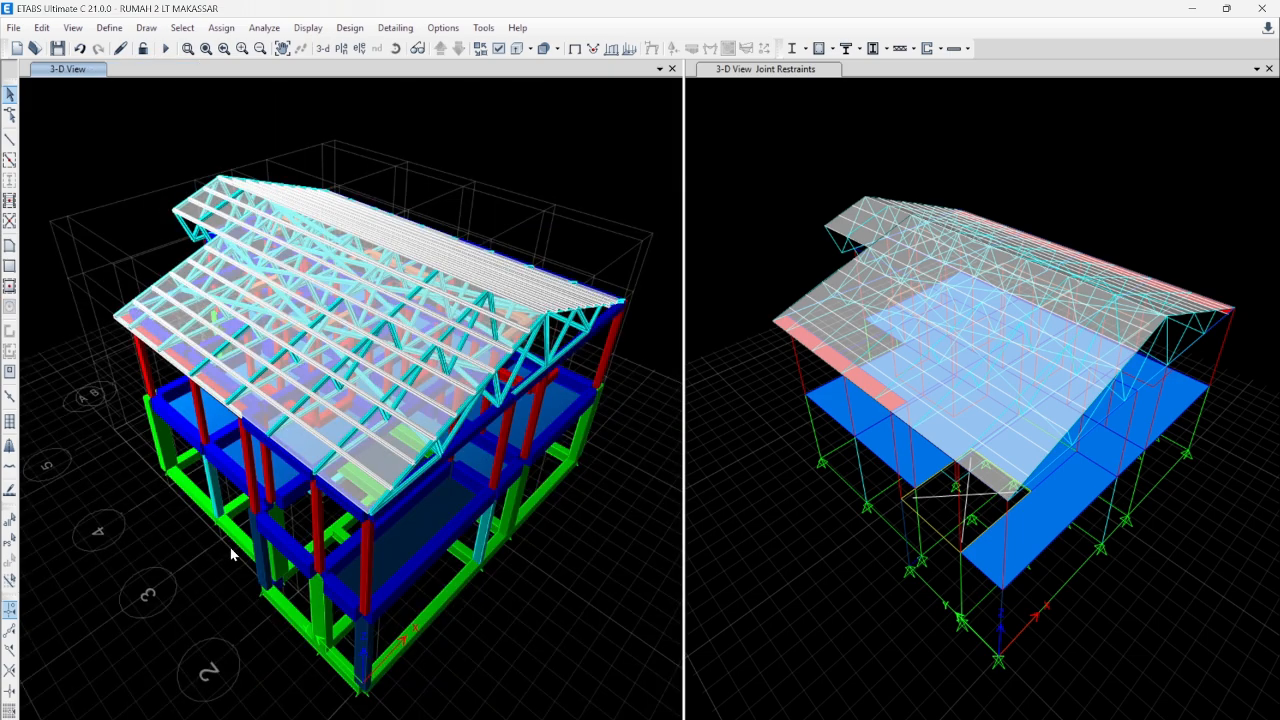
middle_click_drag(253, 555, 325, 492, "shift")
middle_click_drag(344, 536, 531, 443, "shift")
scroll(531, 443, "up", 5)
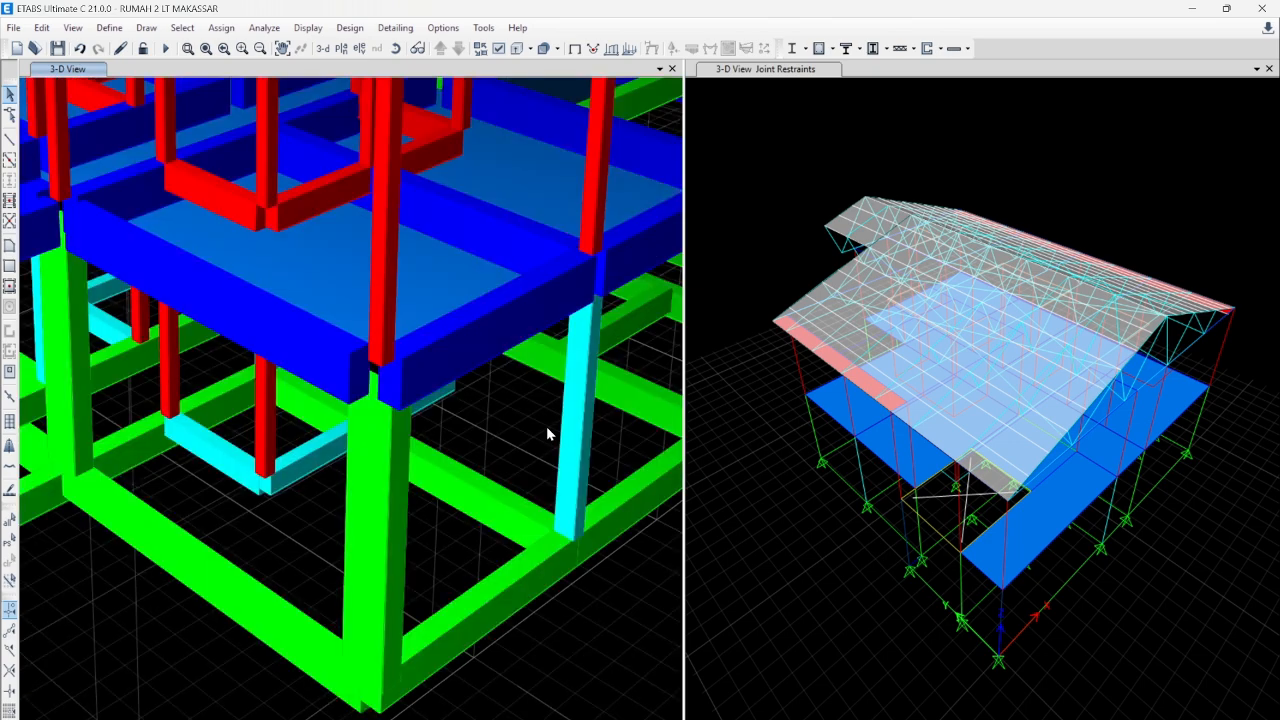
- Replace the extruded 3-D view with the LANTAI 1 story plan
middle_click_drag(560, 438, 358, 132, "shift")
left_click(341, 48)
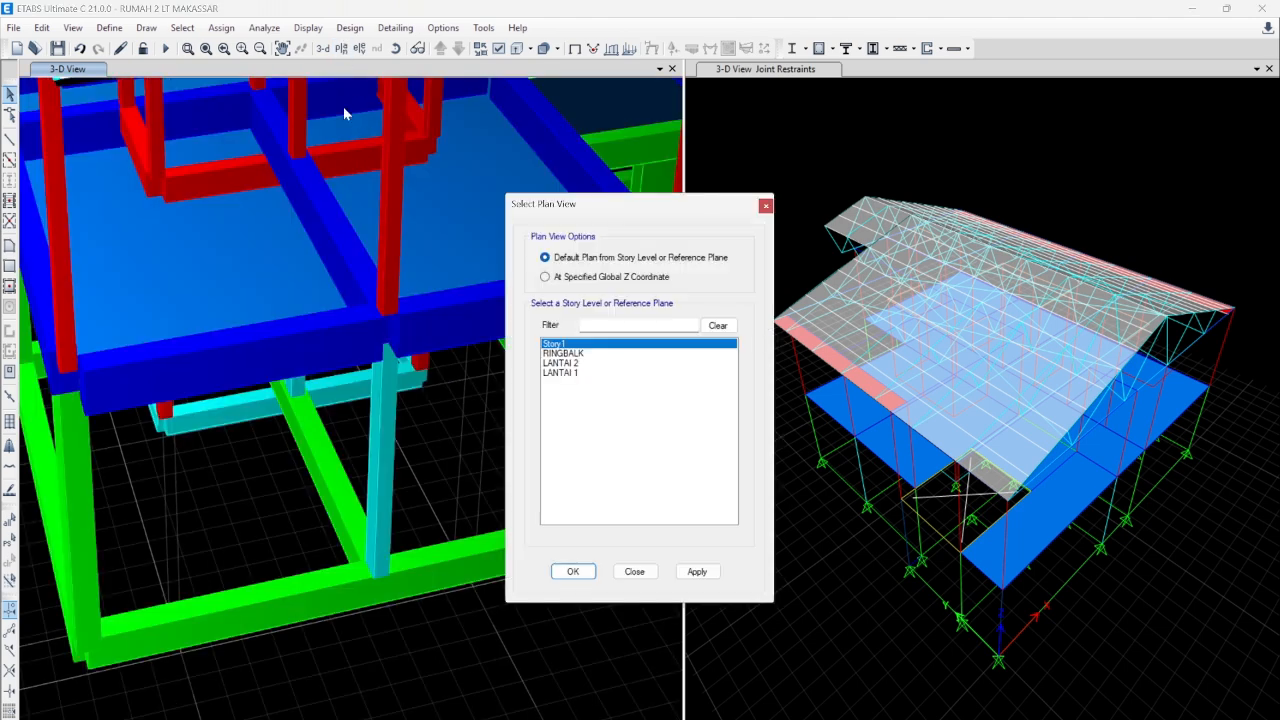
left_click(560, 372)
left_click(697, 571)
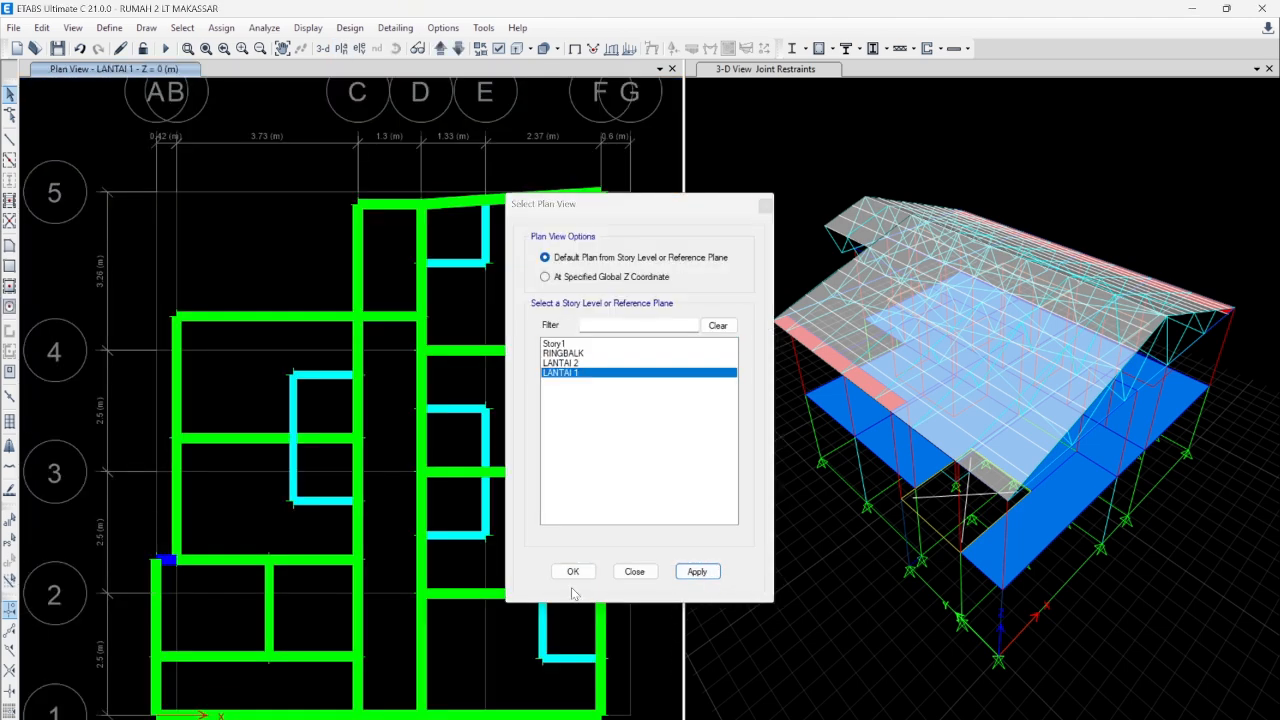
left_click(573, 571)
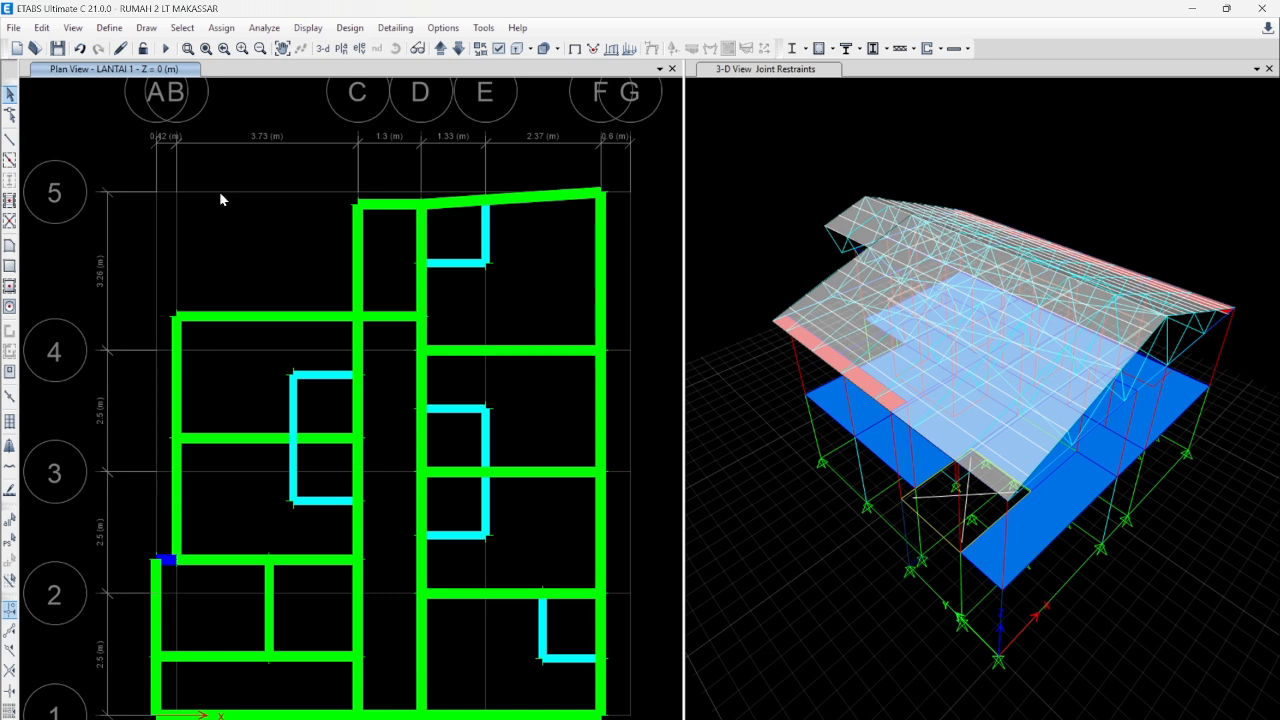
- Hide the joint restraints and show extruded frame sections in the other 3-D view
left_click(755, 215)
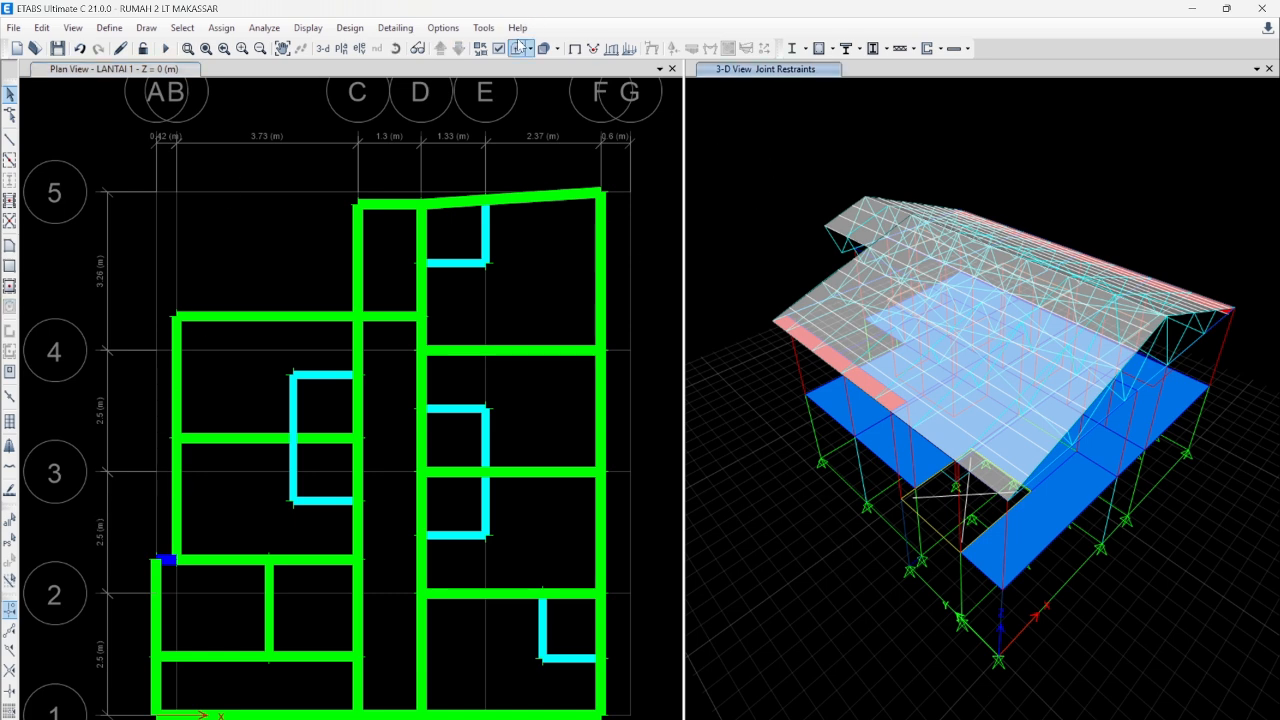
scroll(828, 540, "up", 5)
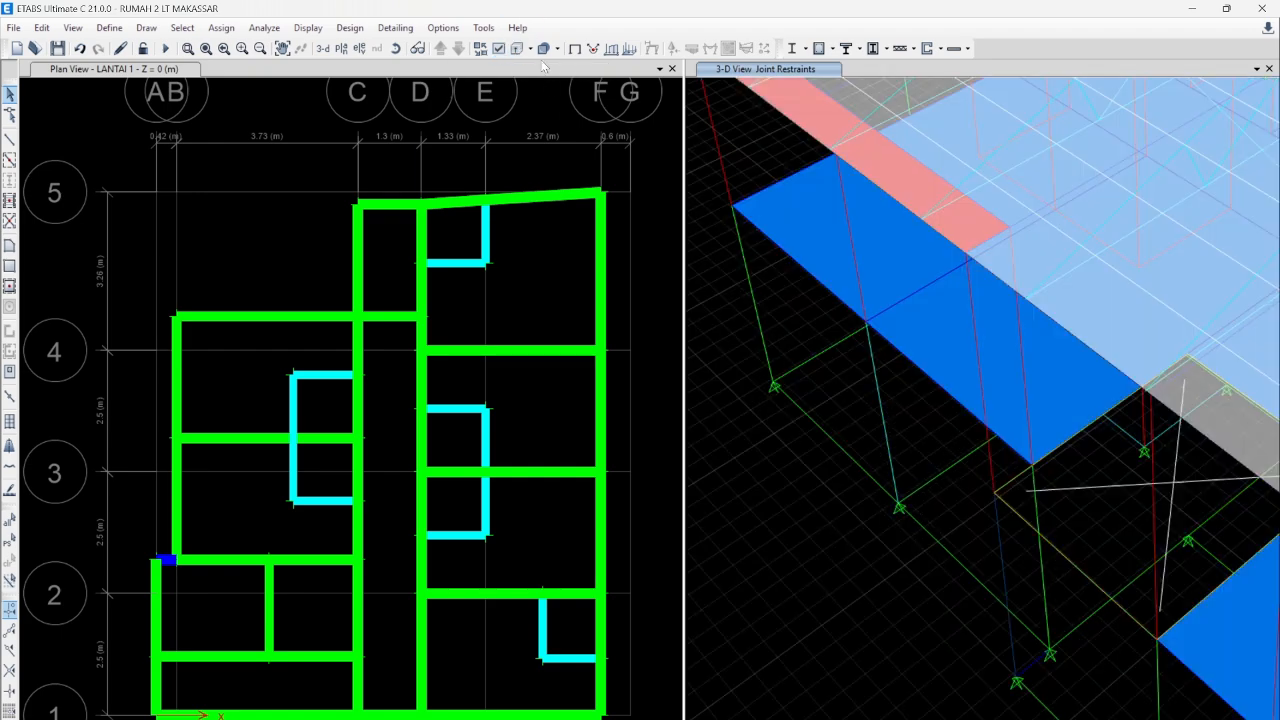
scroll(858, 490, "down", 5)
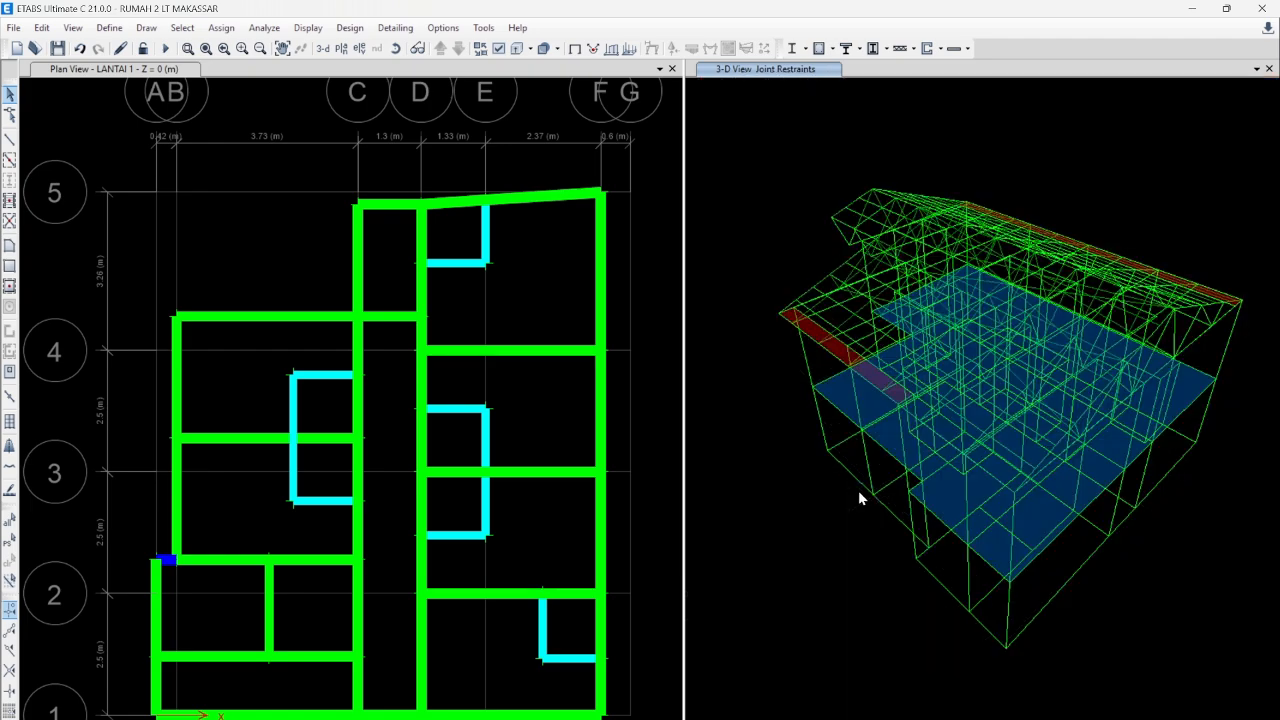
middle_click_drag(870, 521, 950, 512, "shift")
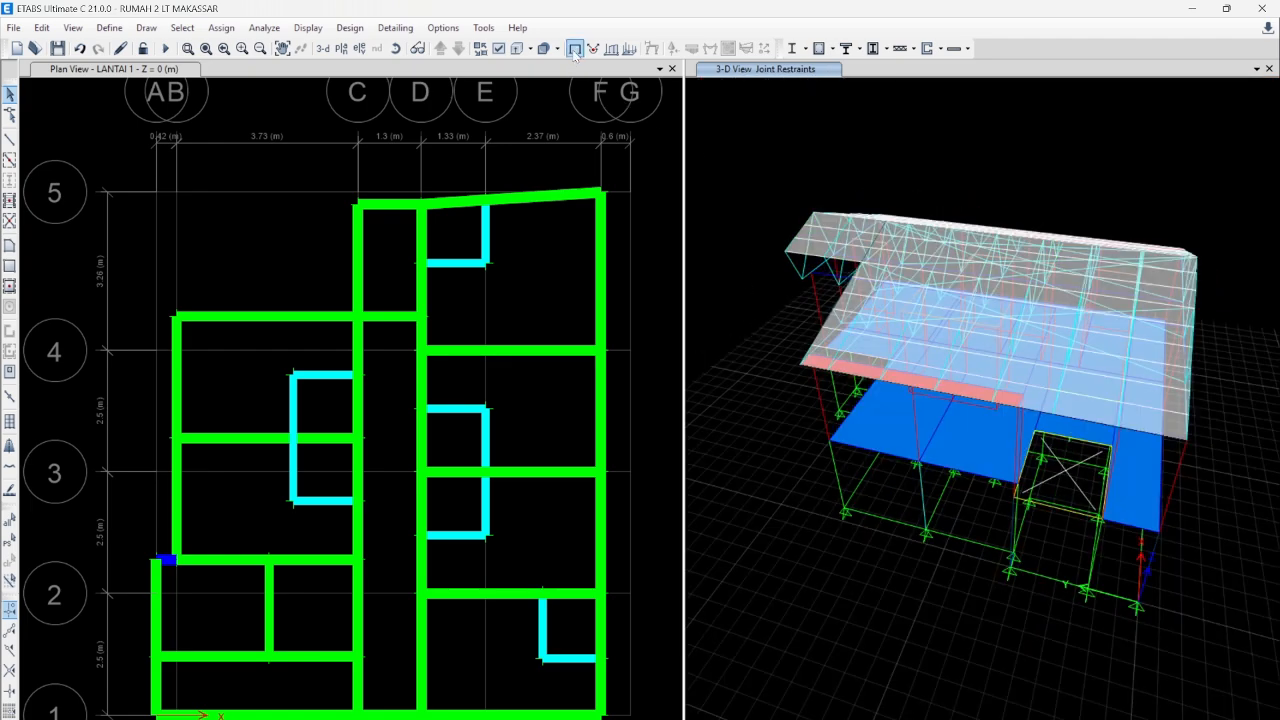
scroll(948, 515, "up", 4)
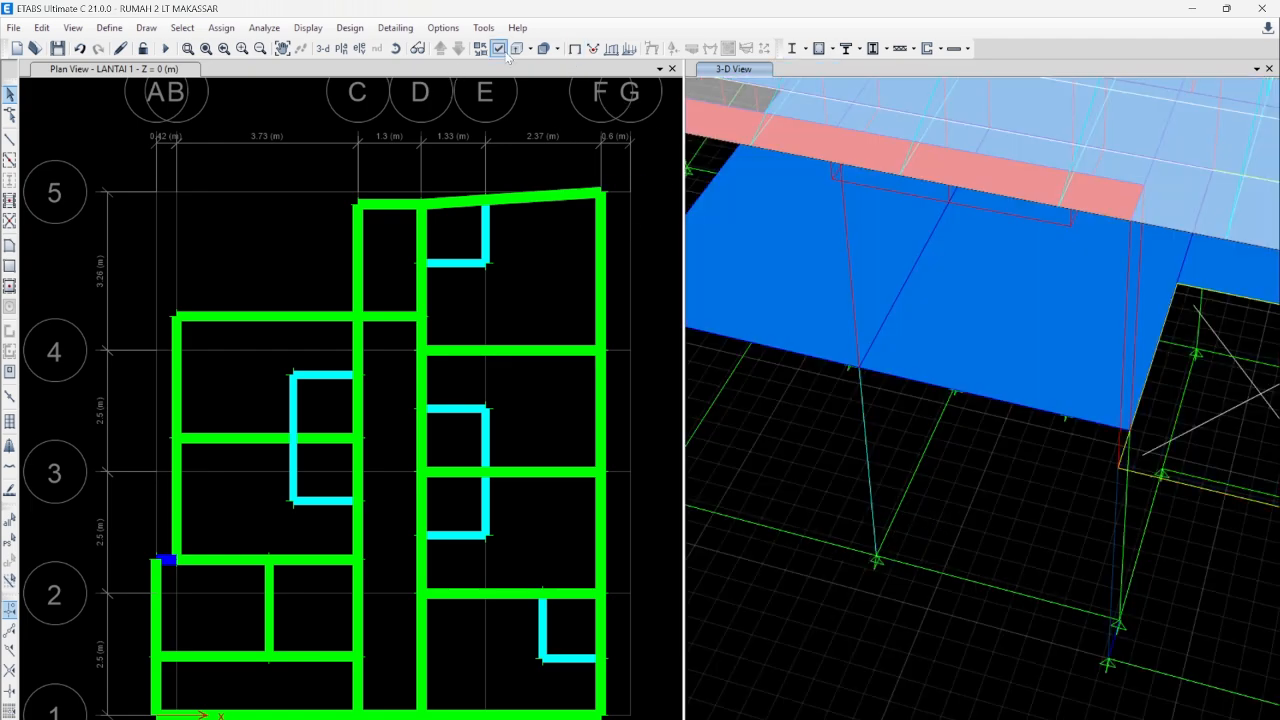
middle_click_drag(911, 520, 766, 449, "shift")
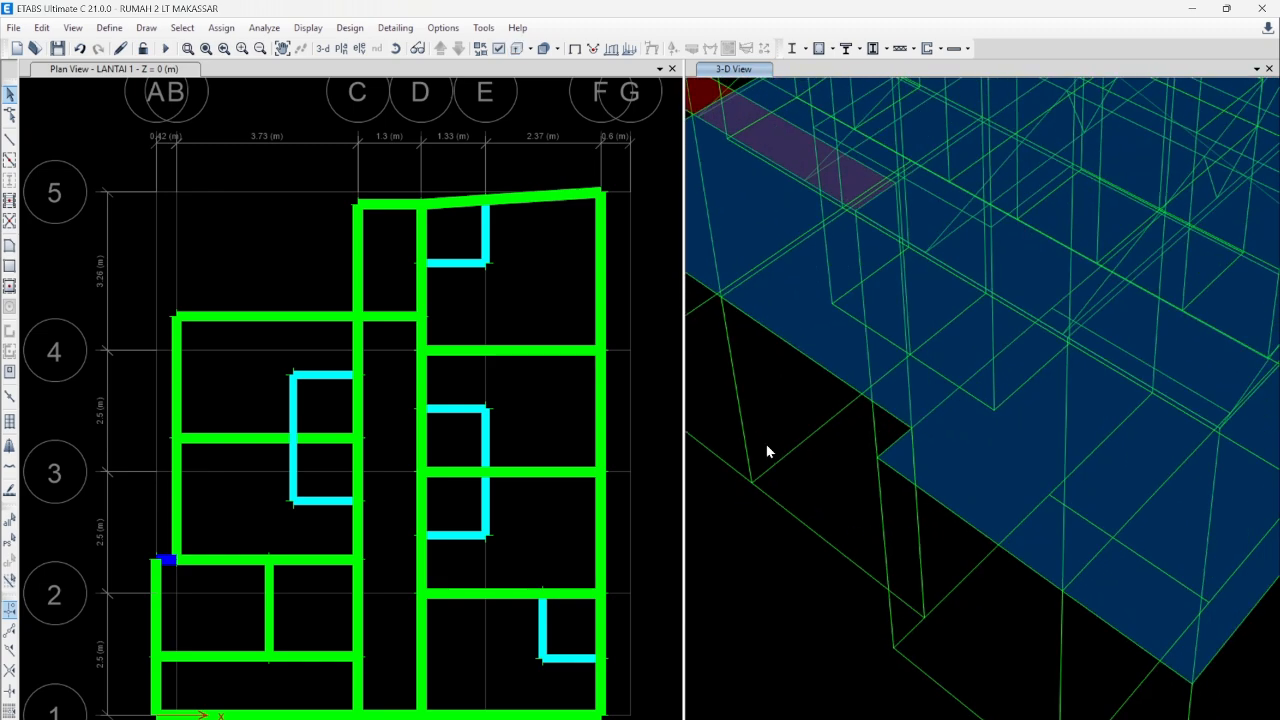
- Open the column information of the cyan ground-floor column, check its section assignment, and close it
middle_click_drag(742, 396, 782, 396)
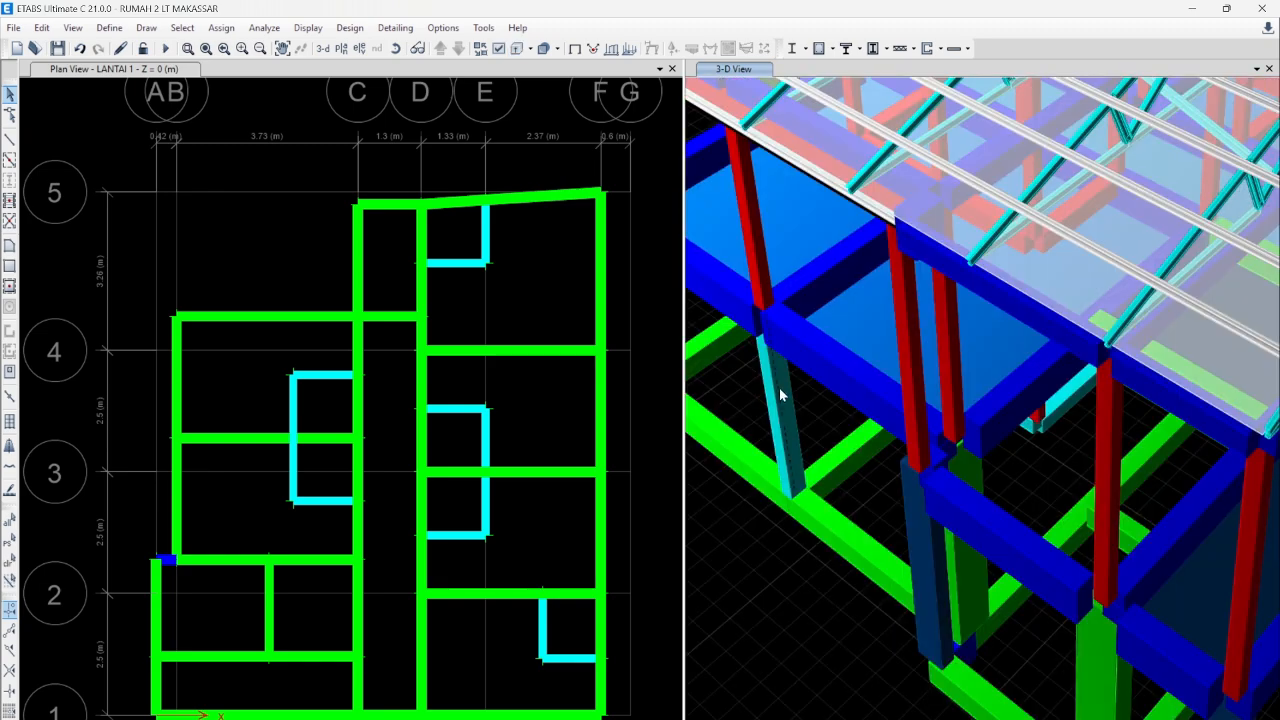
right_click(782, 396)
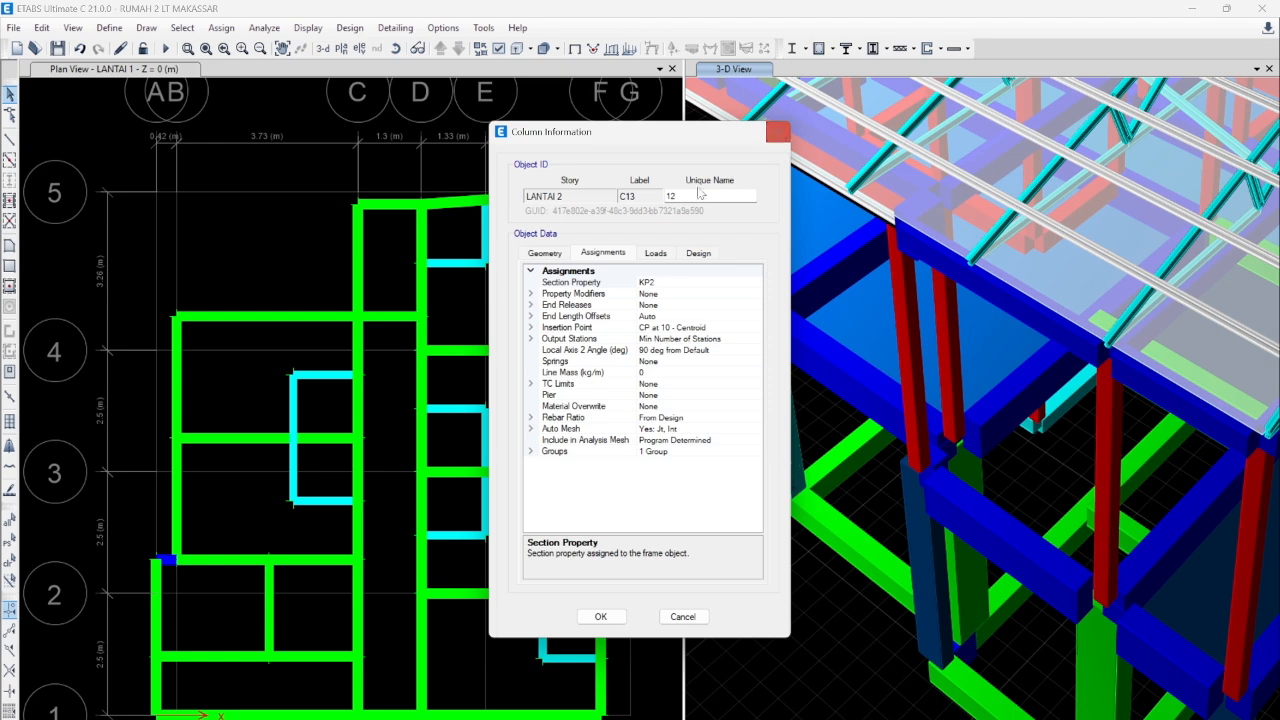
left_click(778, 132)
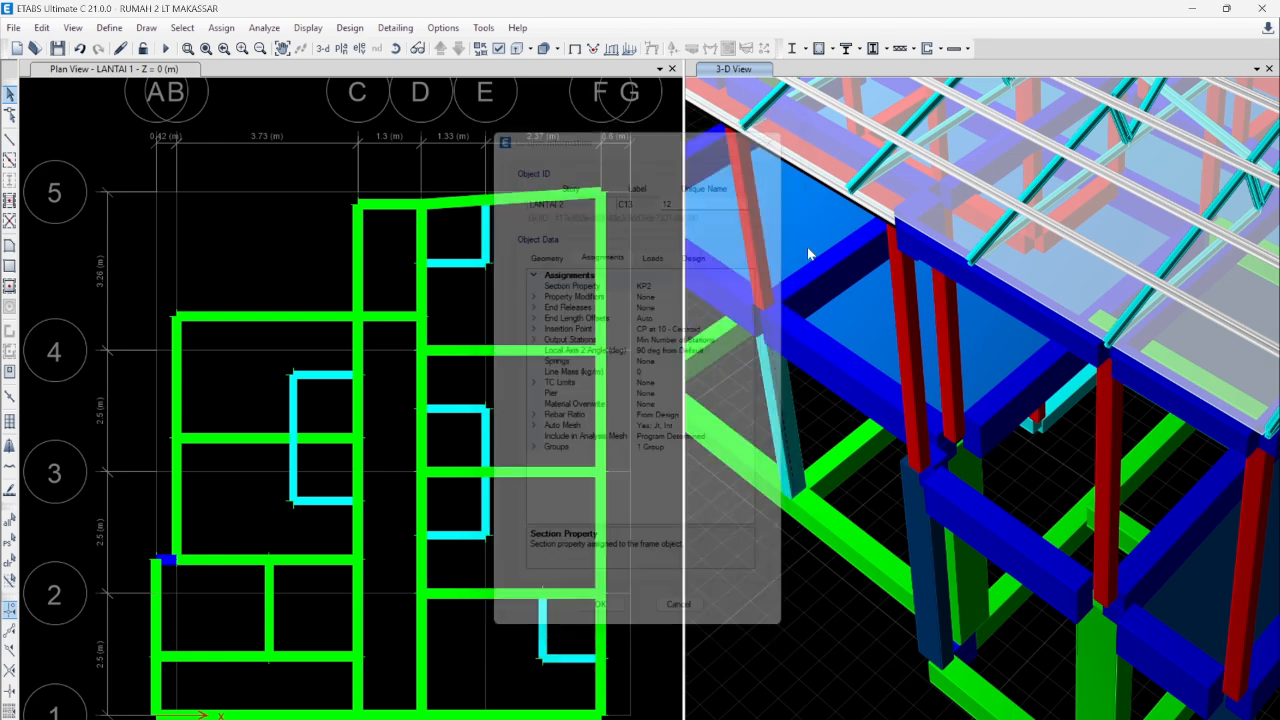
- Review the section property assigned to the green ground-floor corner column in its column information and close it
scroll(807, 480, "down", 5)
middle_click_drag(861, 509, 939, 505, "shift")
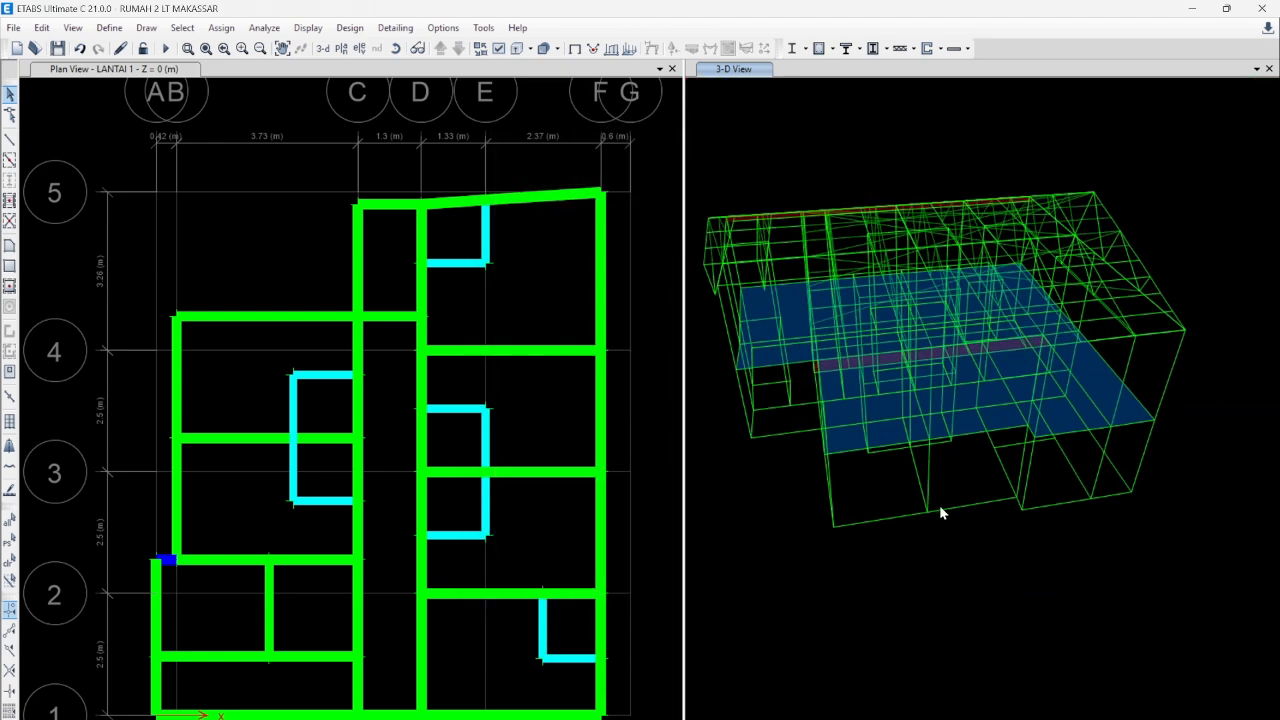
scroll(990, 490, "up", 5)
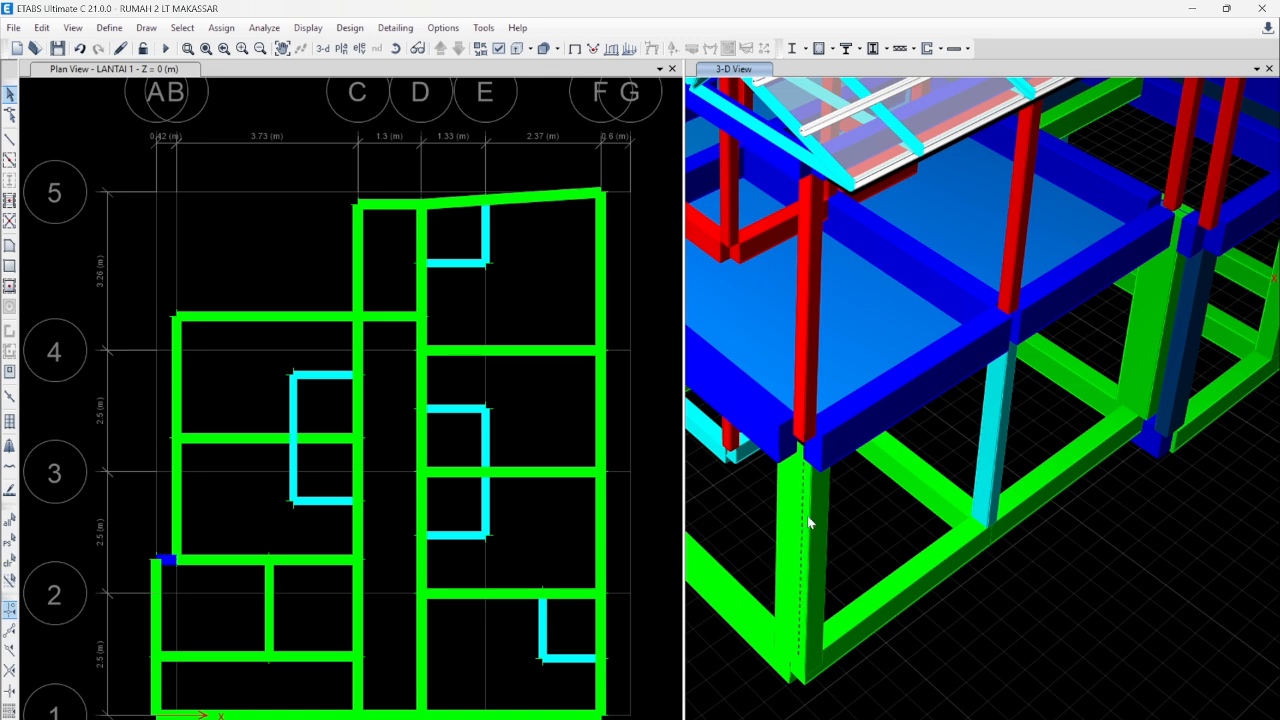
scroll(812, 520, "down", 5)
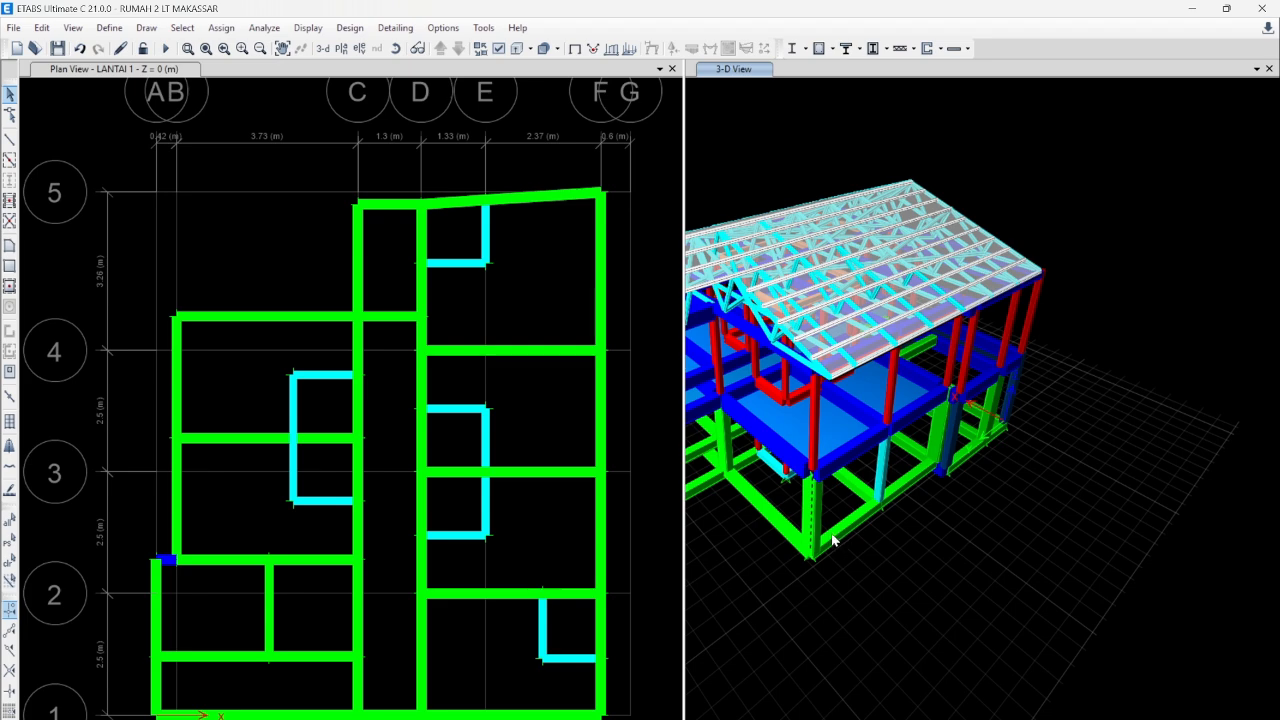
left_click(807, 506)
scroll(807, 506, "up", 5)
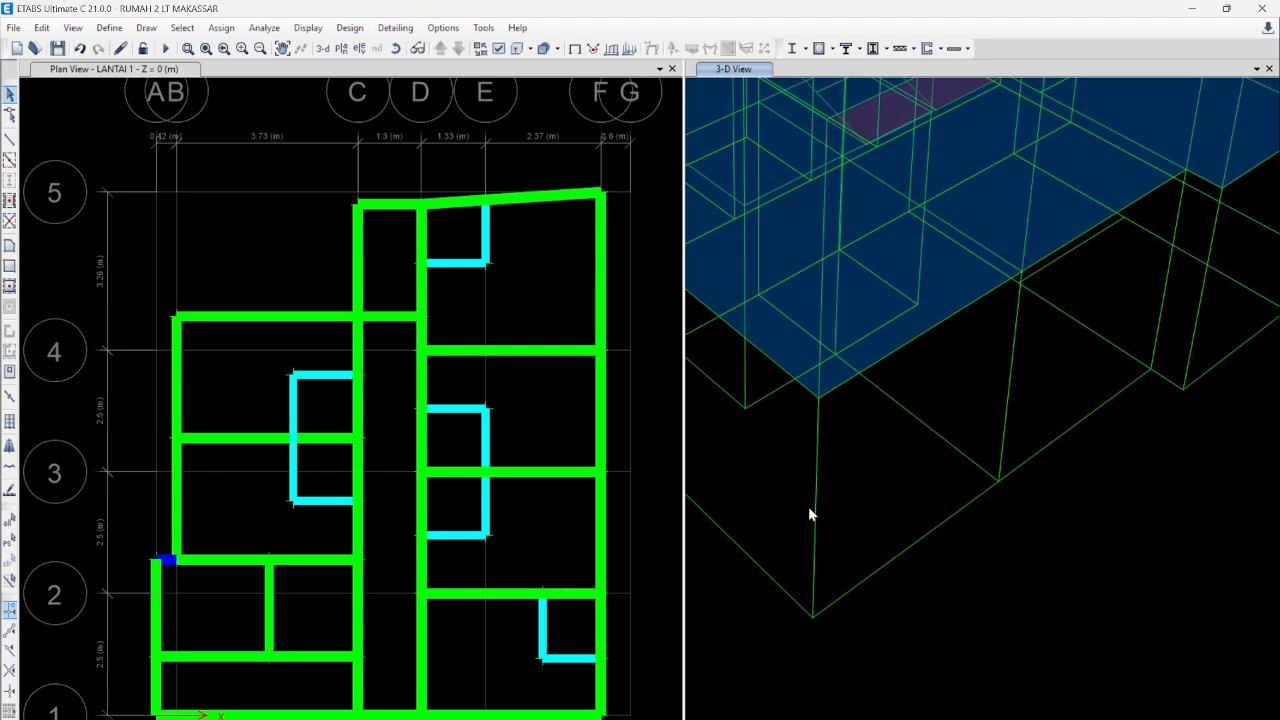
right_click(817, 489)
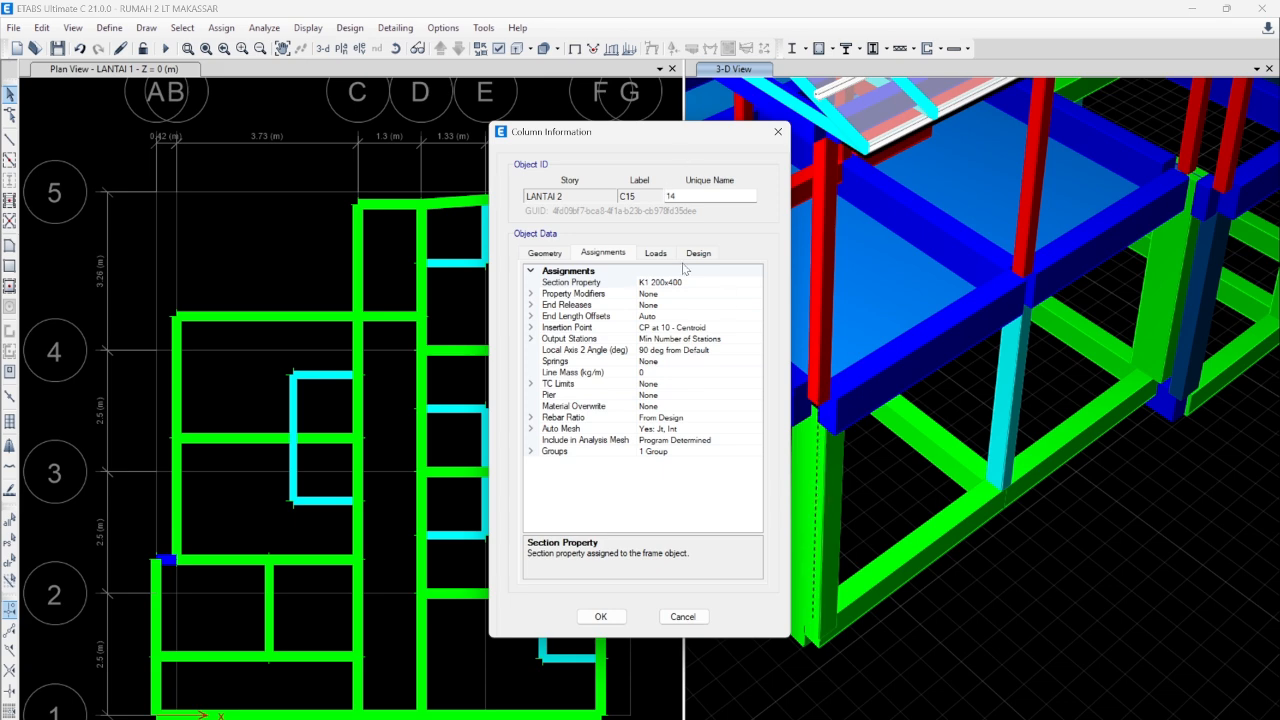
left_click(777, 134)
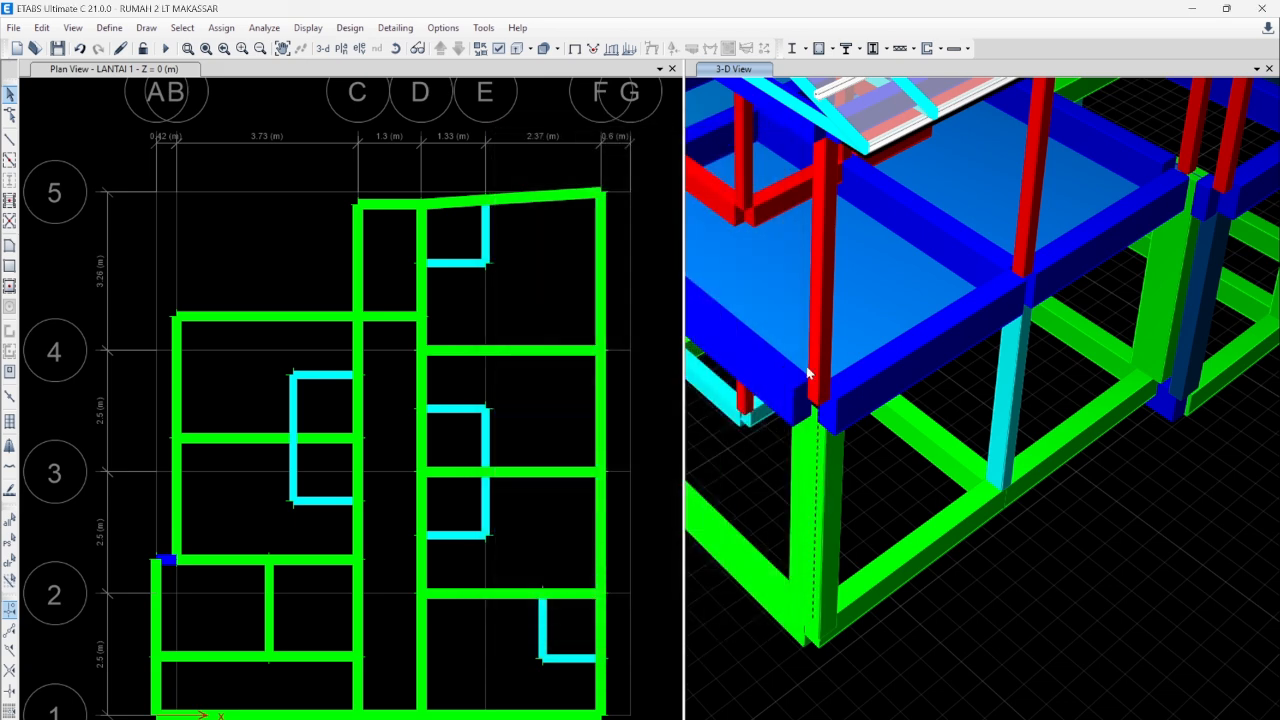
right_click(817, 489)
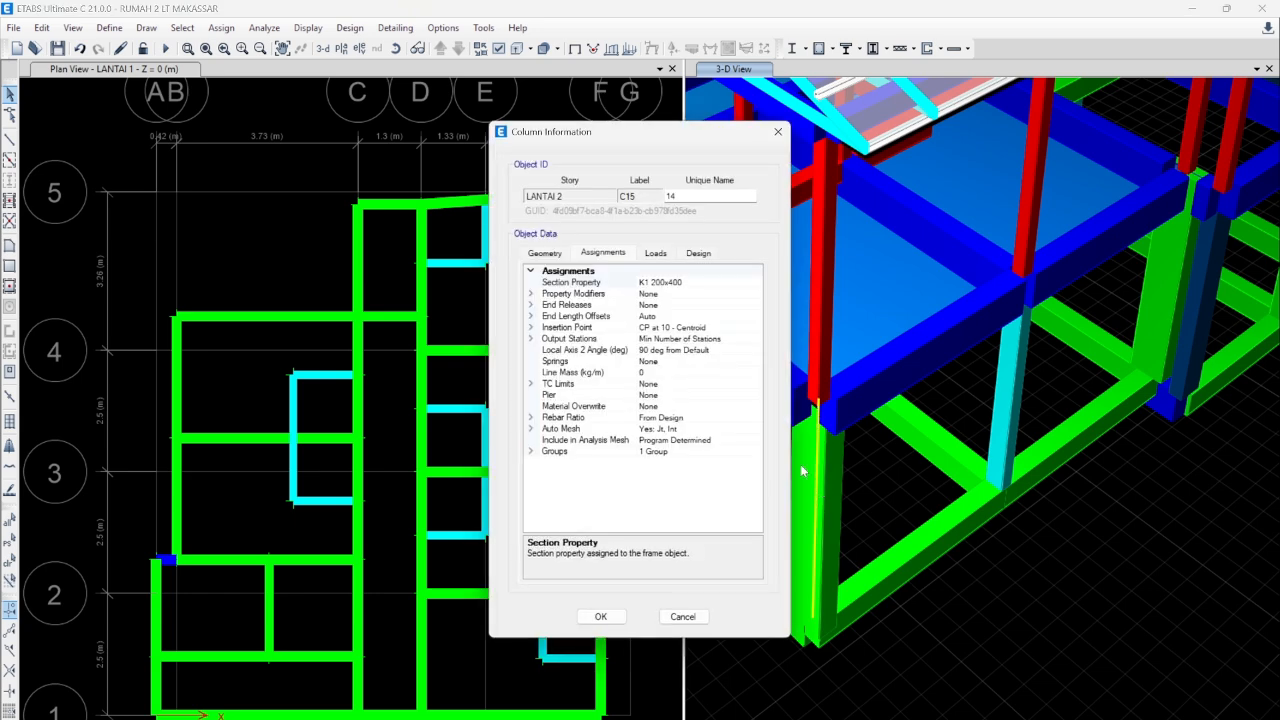
left_click(779, 133)
left_click(89, 147)
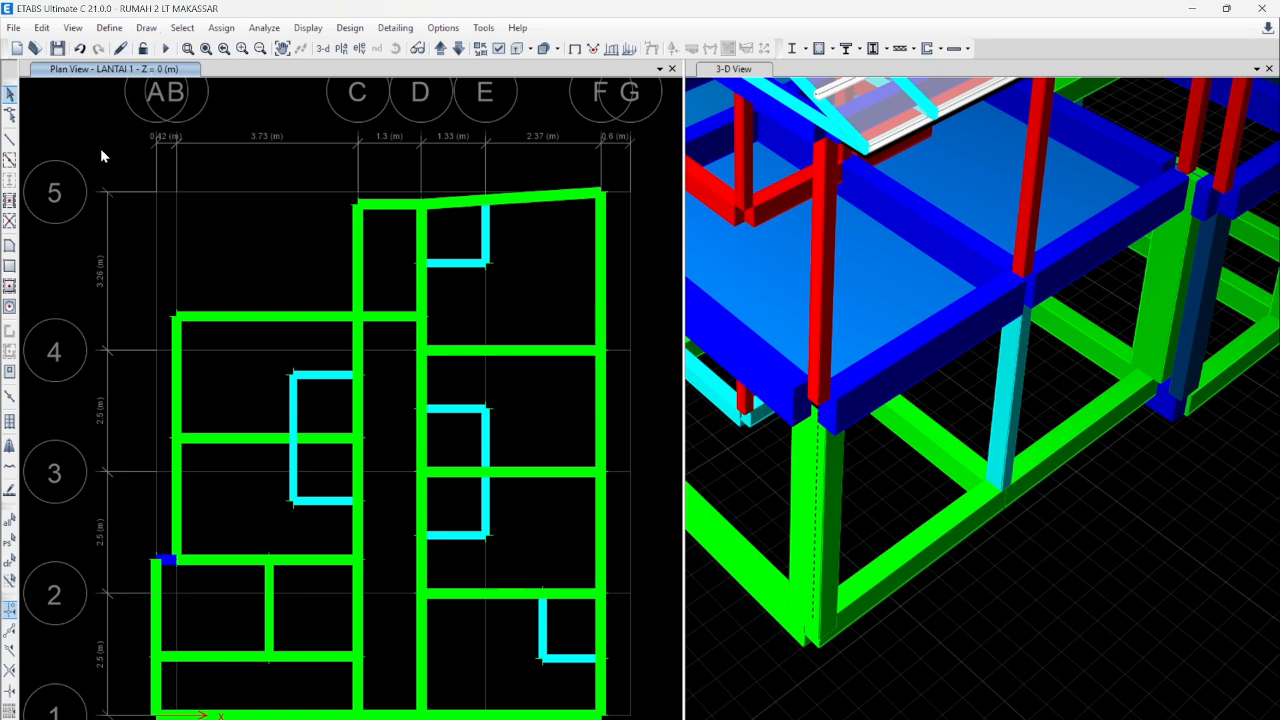
right_click(817, 514)
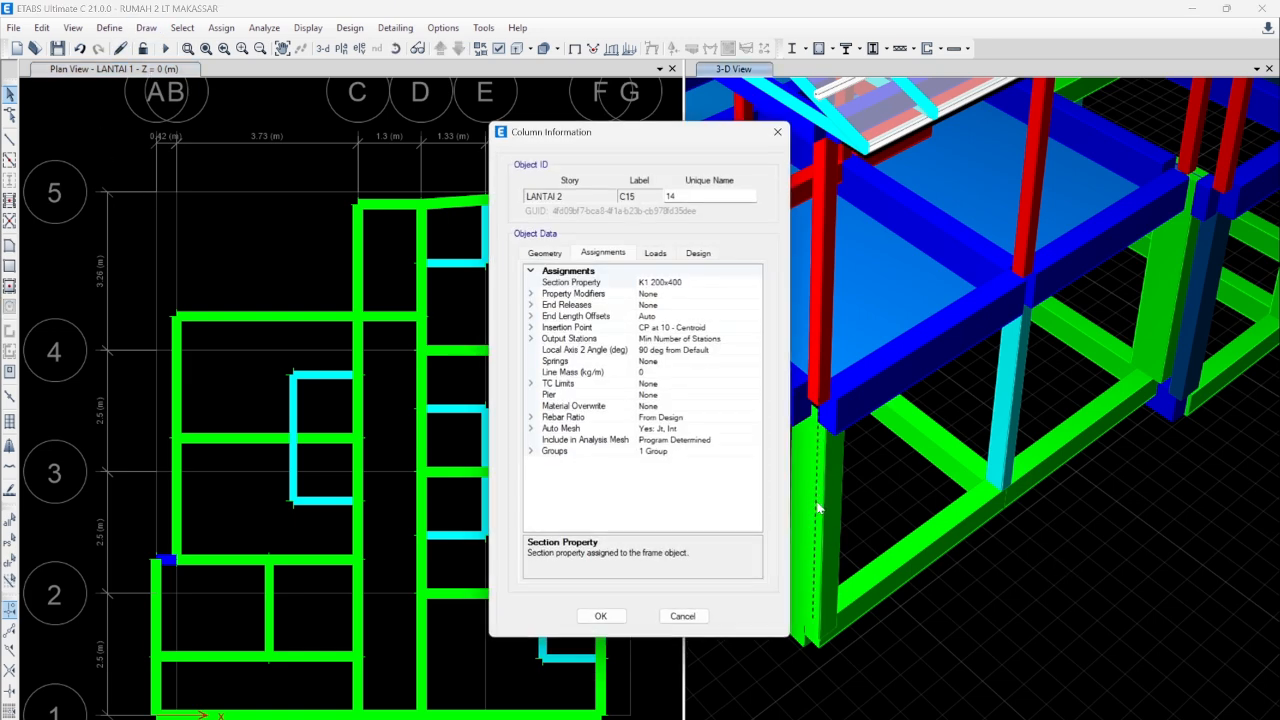
key("Escape")
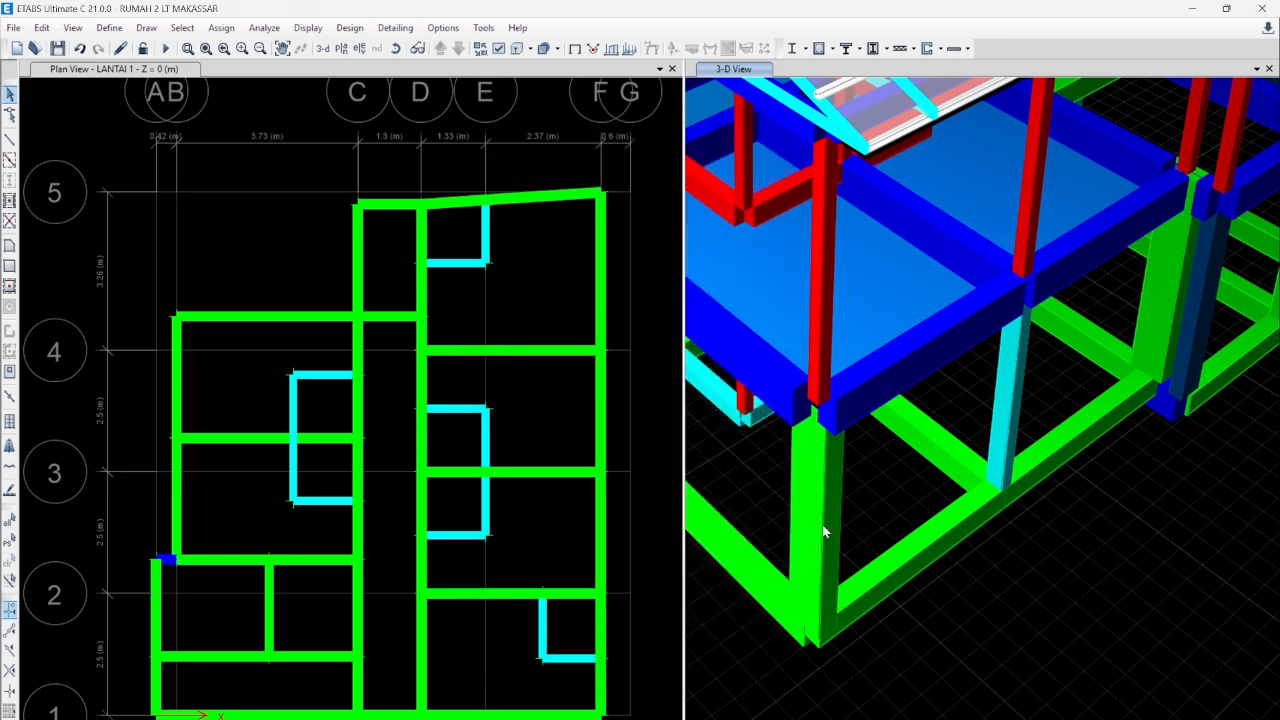
- Recheck the section property of the cyan column between the green corner columns and close its information
mouse_move(823, 527)
middle_mouse_down("shift")
mouse_move(808, 534)
mouse_move(851, 537)
middle_mouse_up("shift")
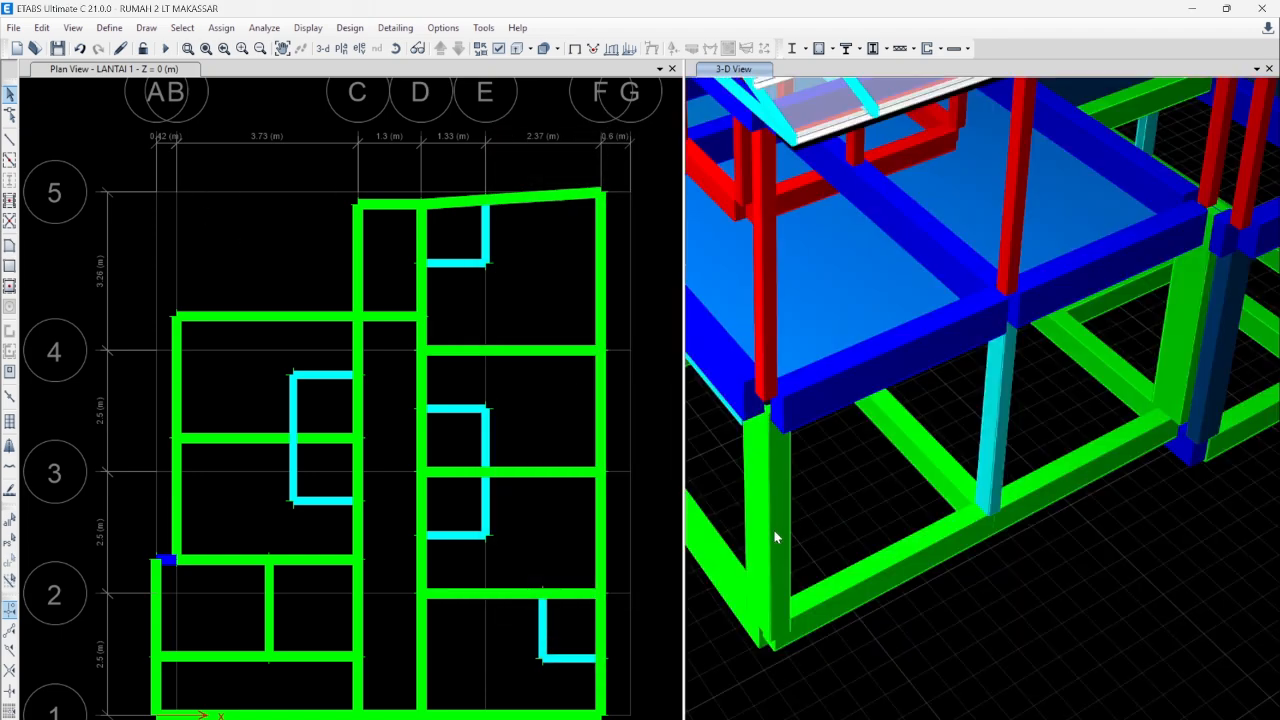
right_click(1000, 403)
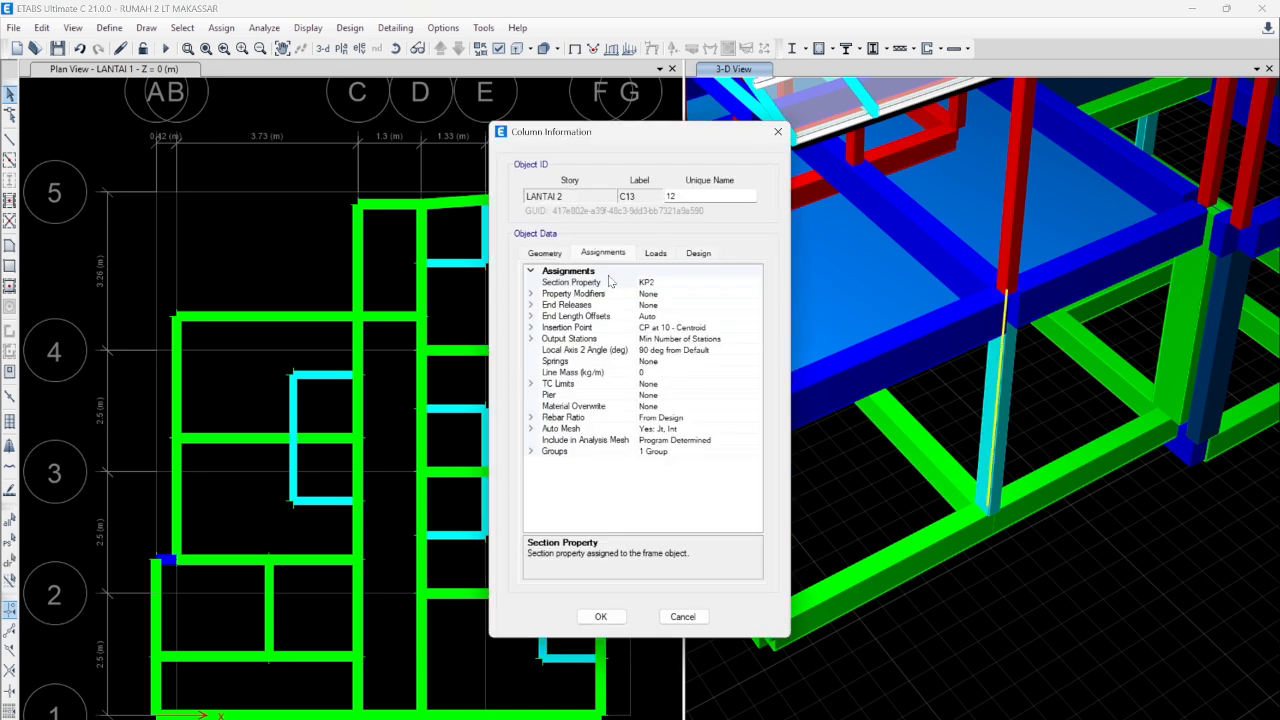
left_click(778, 131)
left_click(109, 27)
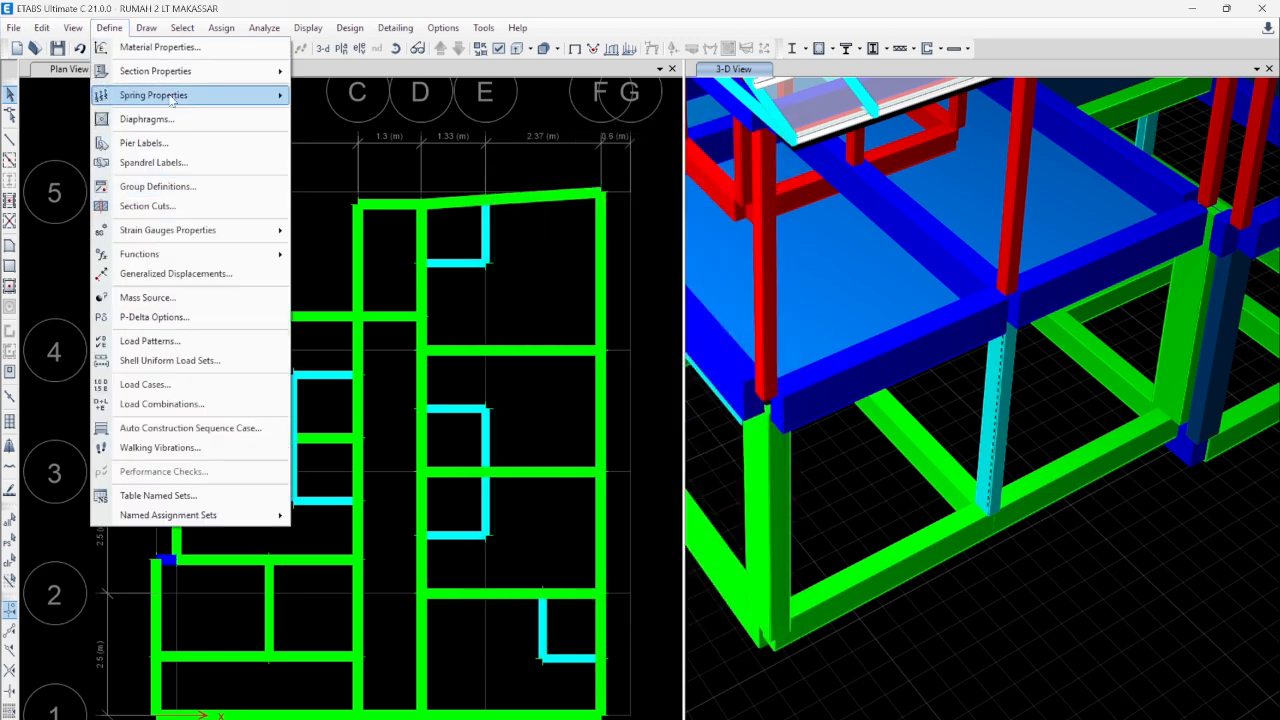
mouse_move(200, 71)
left_click(316, 97)
left_click(717, 455)
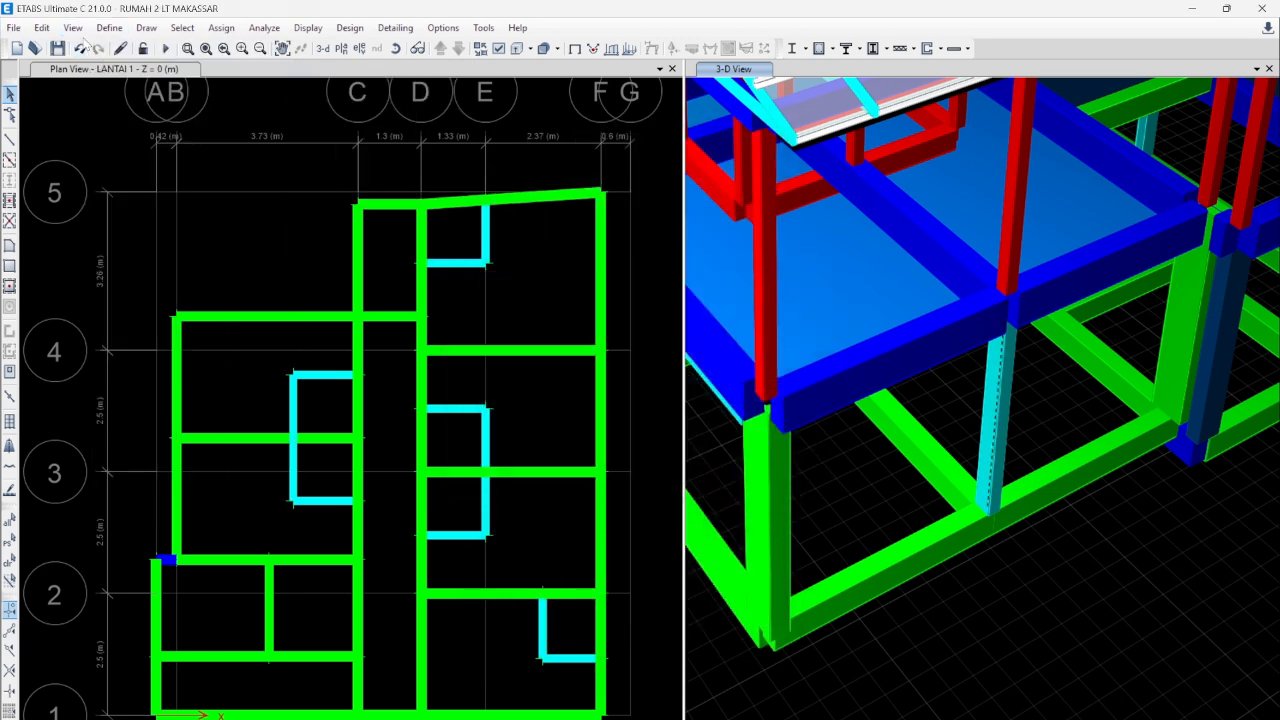
- Open the frame section definition of KP2, review its material and dimensions, and close both property dialogs without changes
left_click(109, 27)
left_click(340, 72)
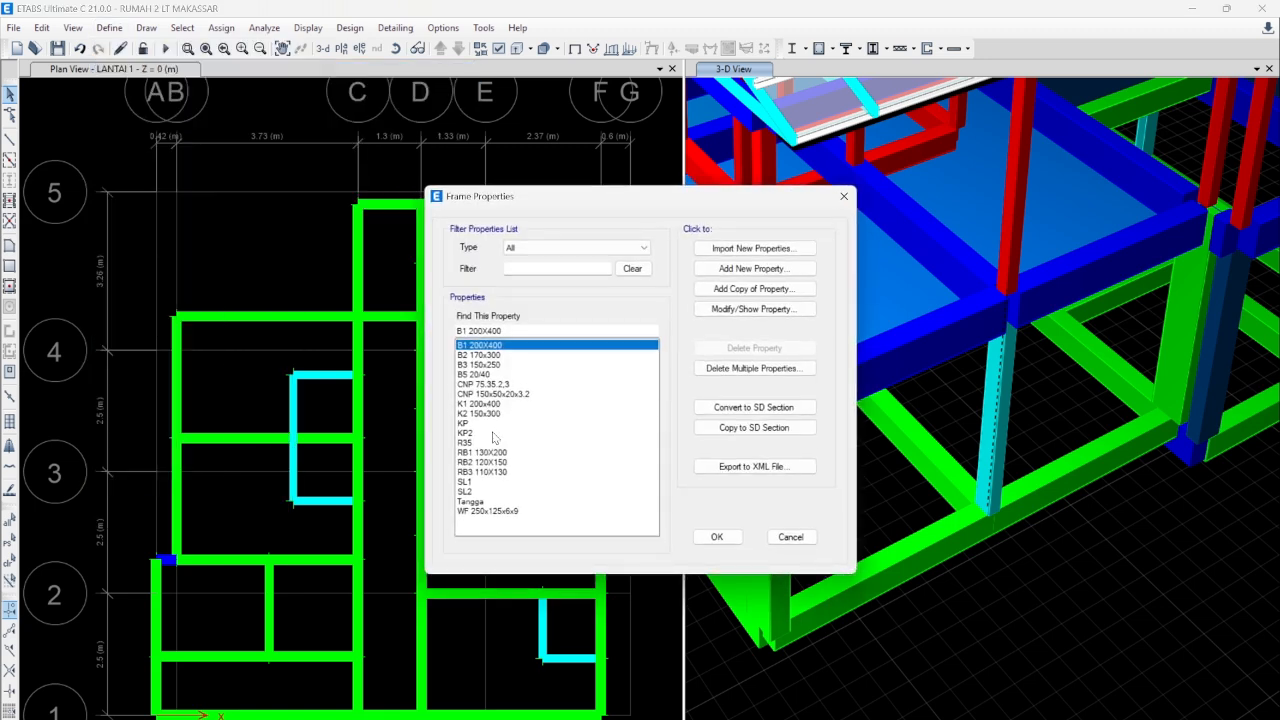
left_click(487, 433)
left_click(766, 310)
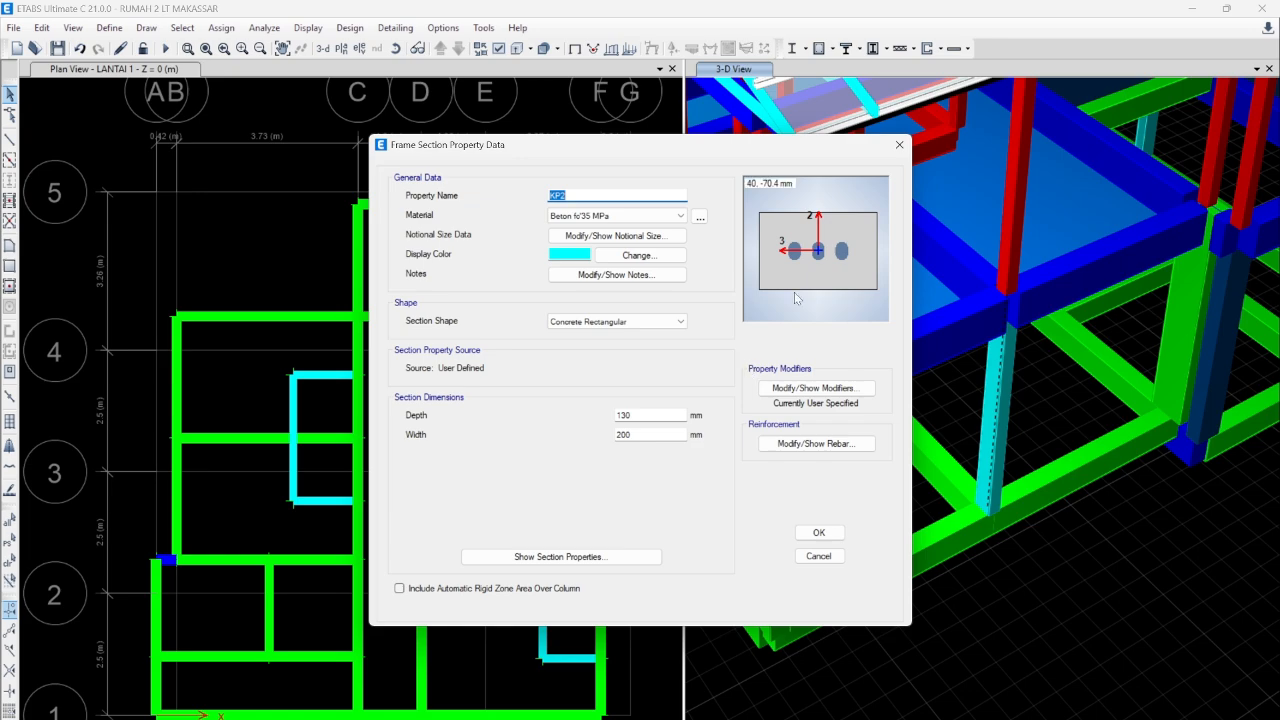
left_click(899, 145)
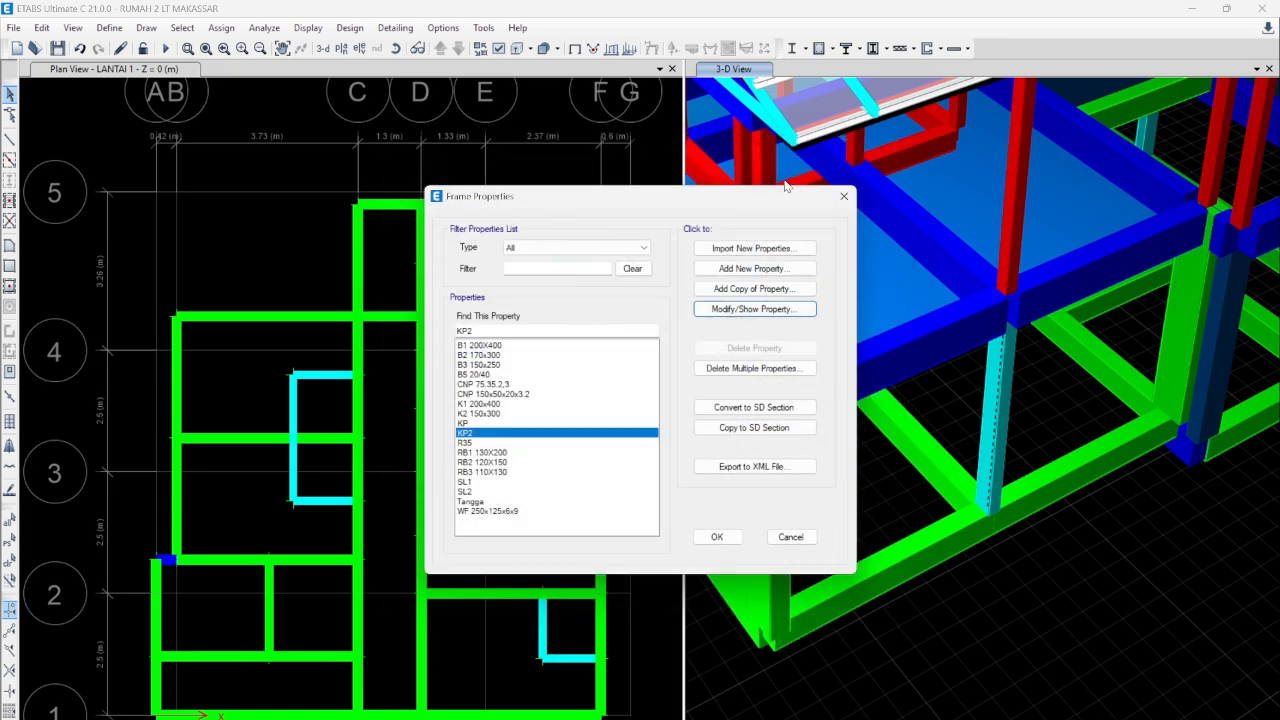
left_click(842, 197)
- Examine the cyan column and its adjoining beams in the 3-D view alongside the LANTAI 1 plan
middle_click_drag(943, 450, 915, 506, "shift")
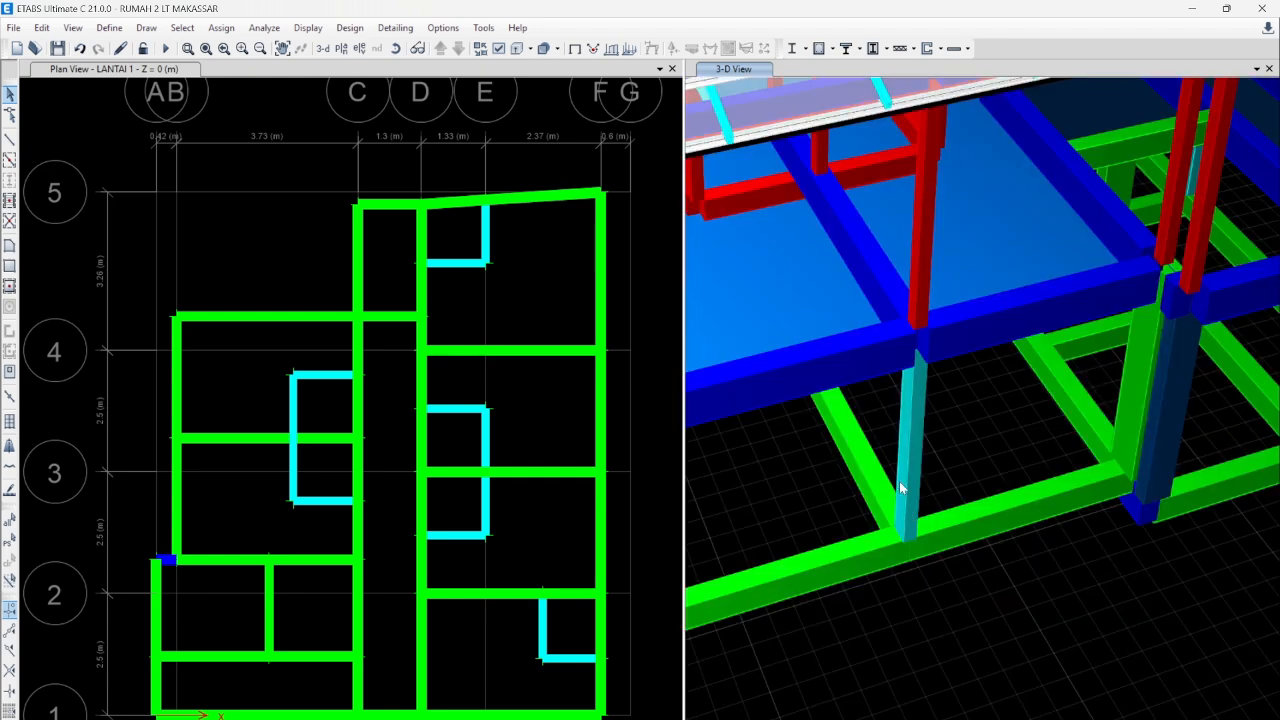
scroll(900, 488, "down", 5)
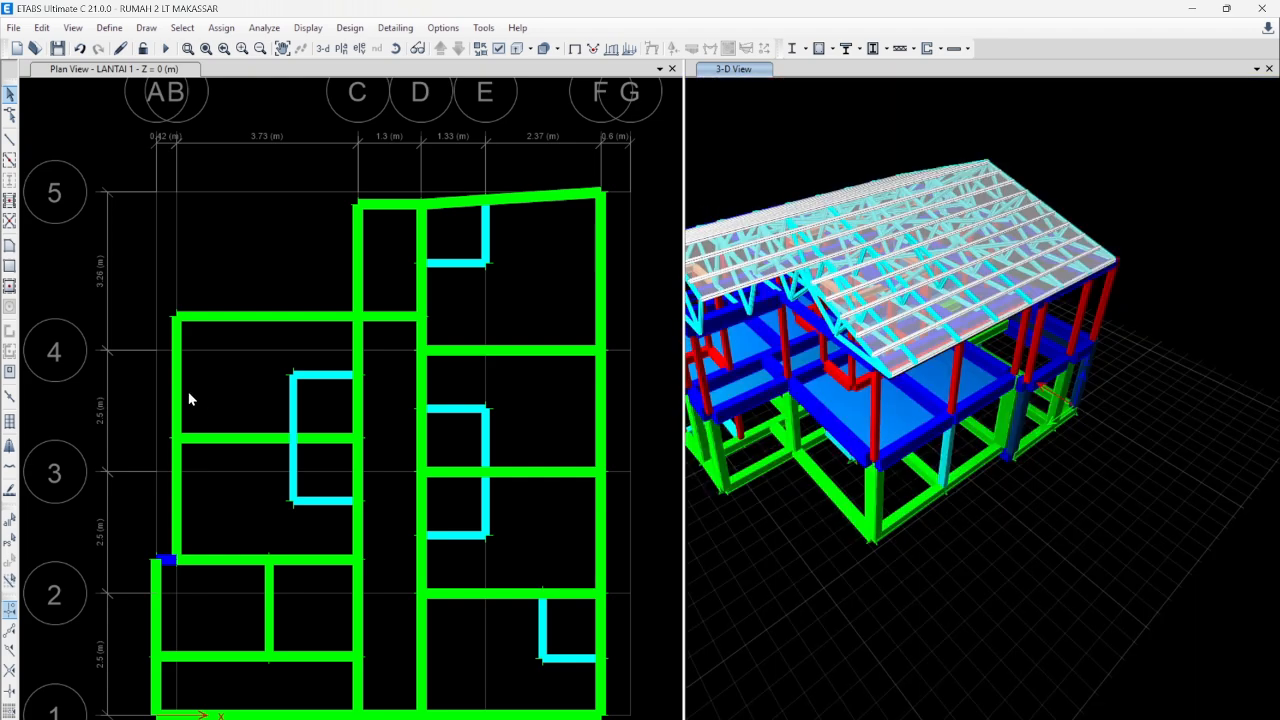
middle_click_drag(113, 453, 204, 418)
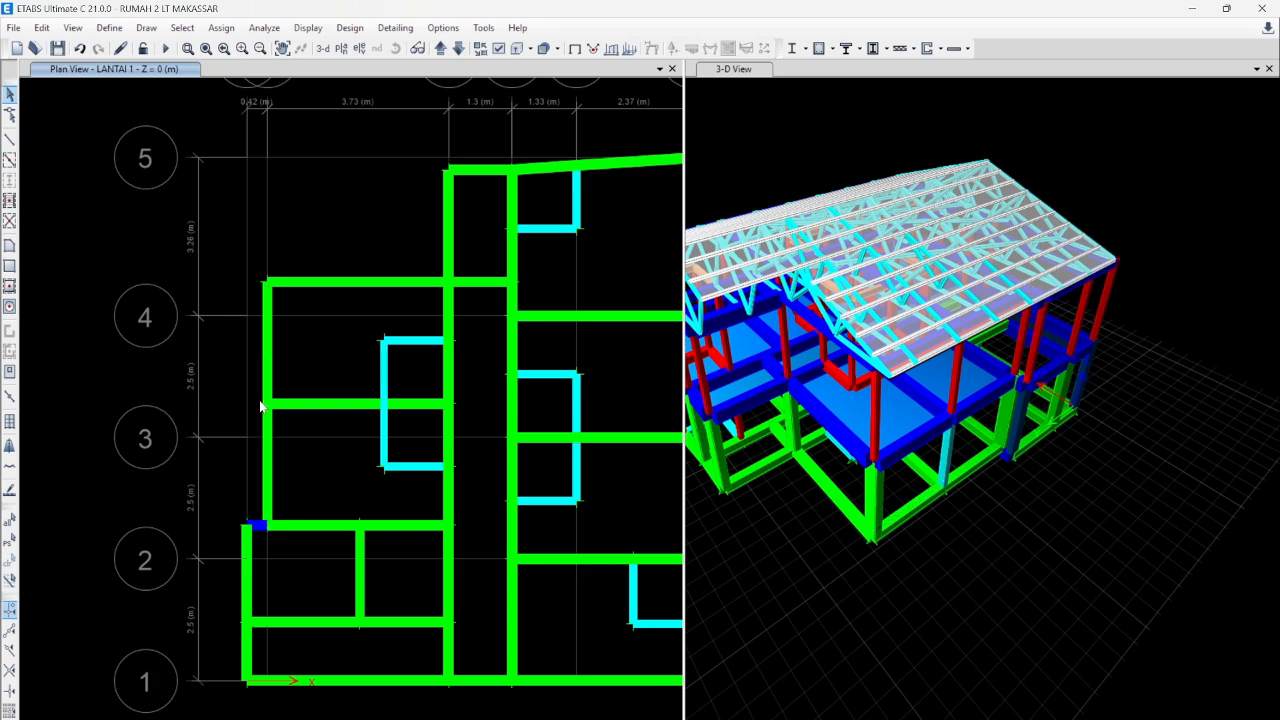
scroll(957, 457, "up", 5)
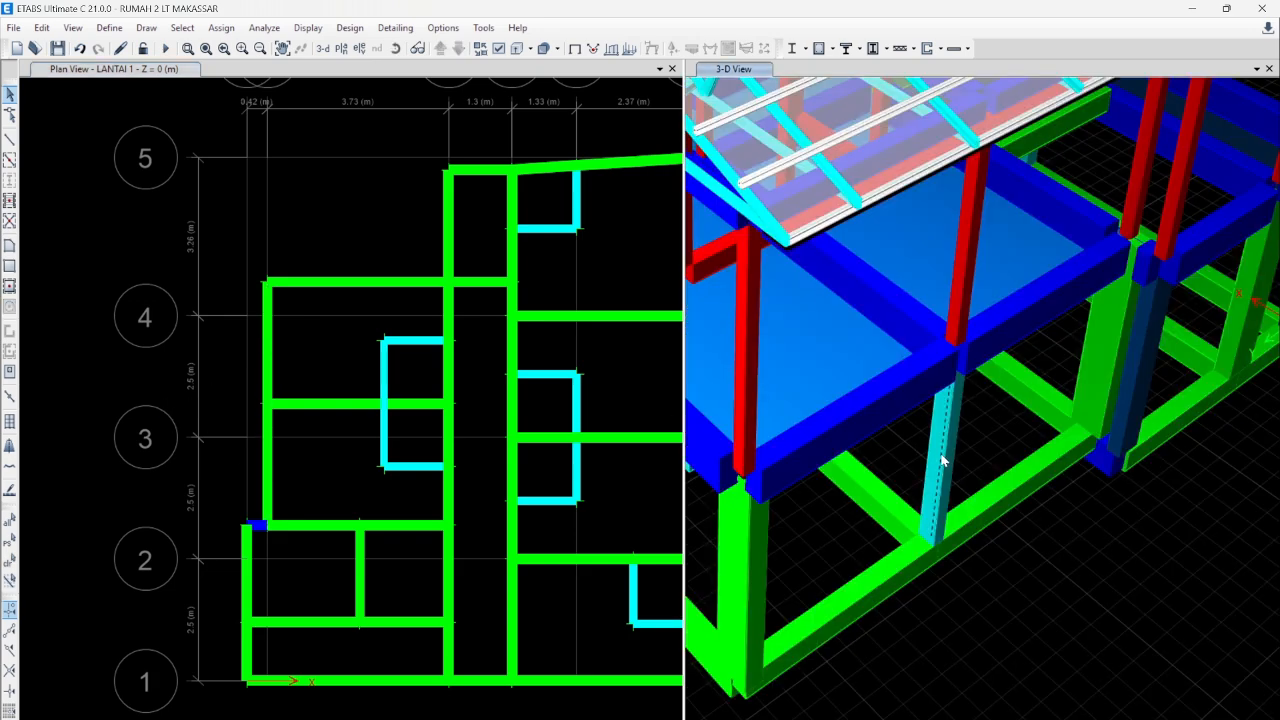
middle_click_drag(941, 450, 901, 457, "shift")
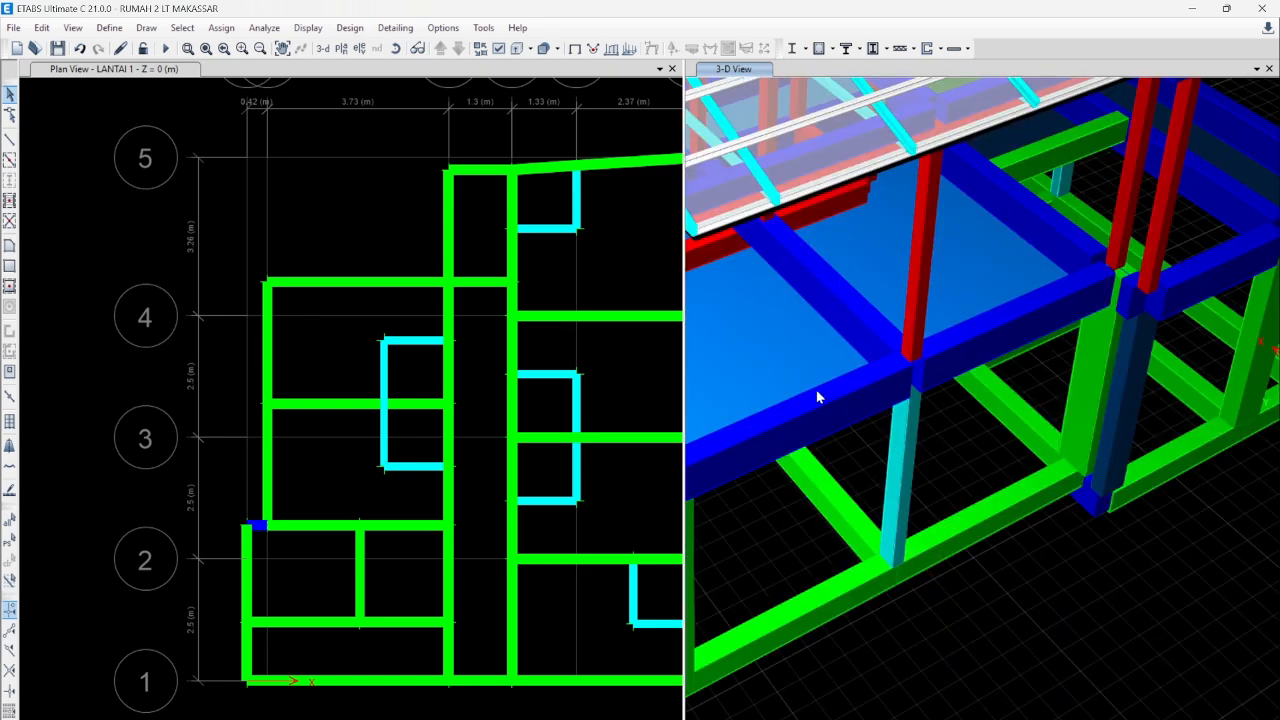
left_click(261, 392)
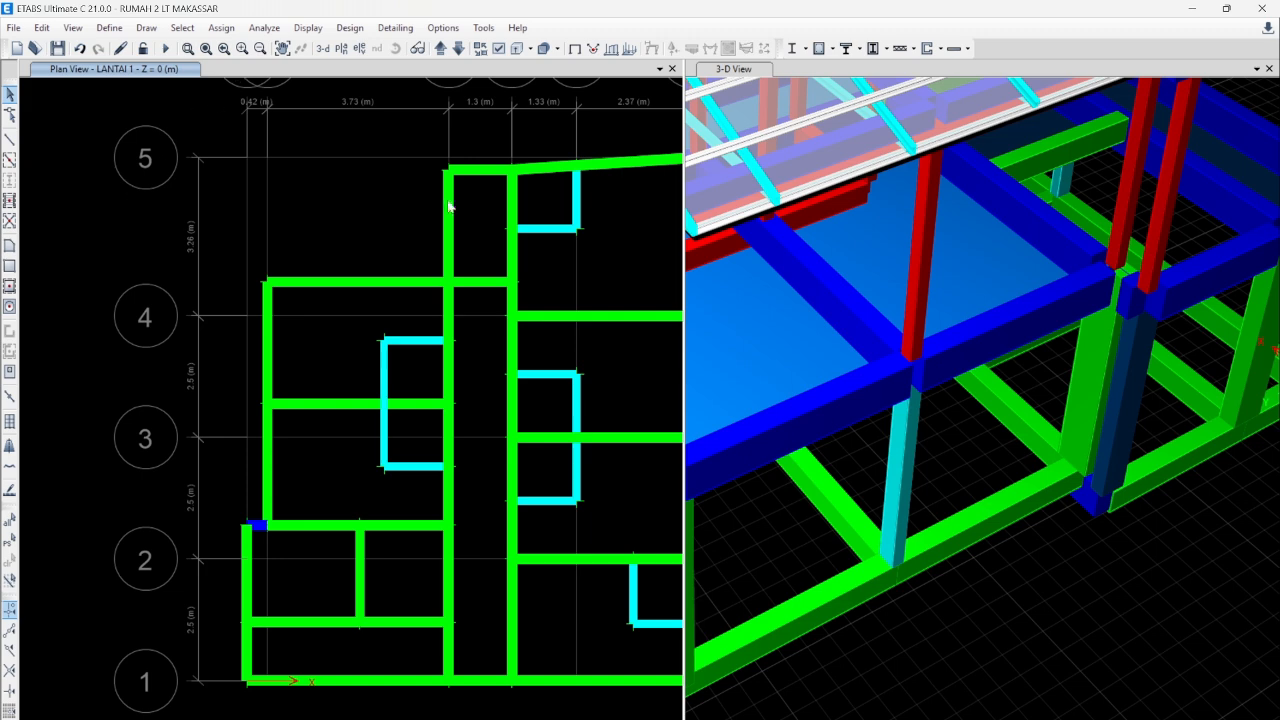
- Replace the 3-D view with the plan view of story LANTAI 2
left_click(1047, 634)
left_click(341, 48)
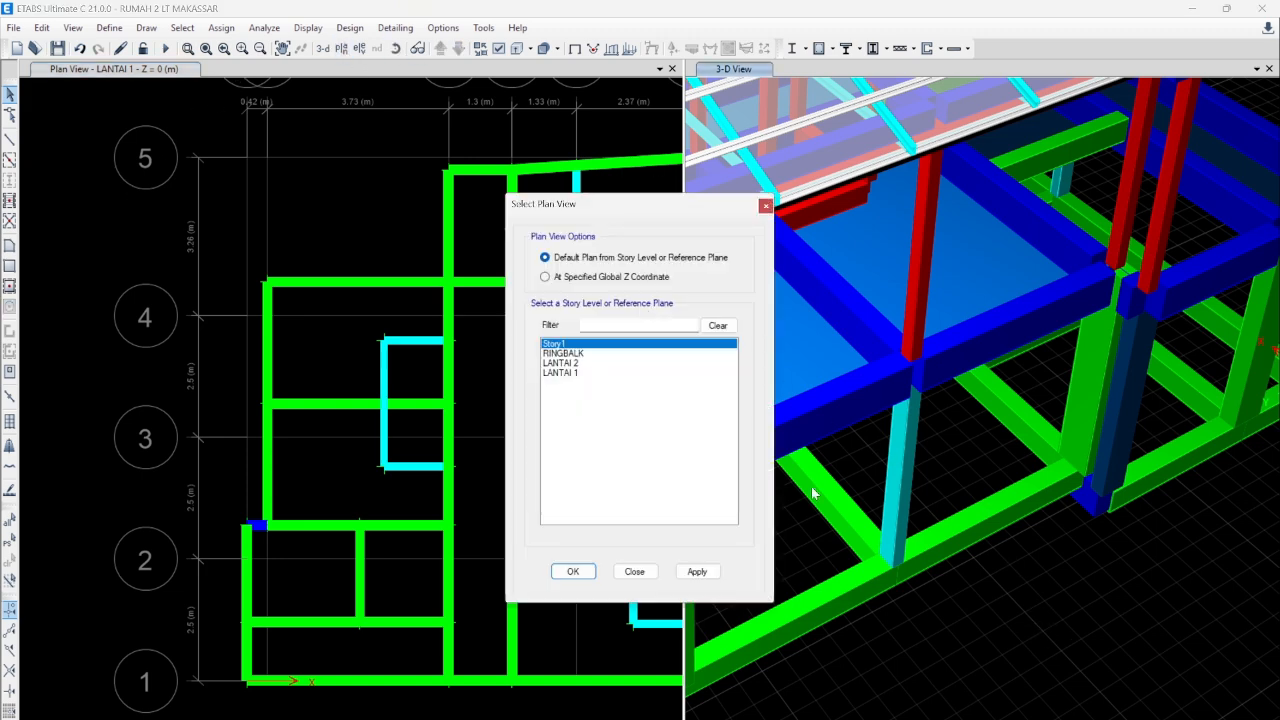
left_click(562, 363)
left_click(697, 571)
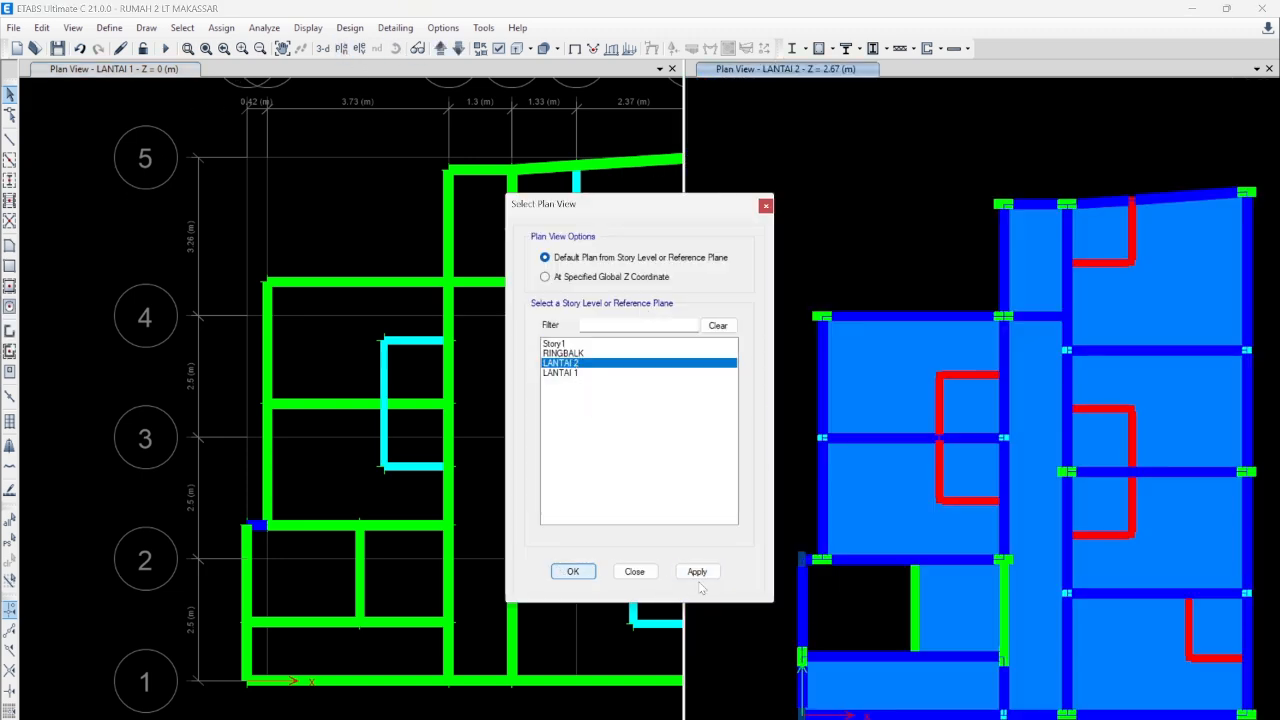
left_click(573, 571)
- Review the assignments and uniform loads of the upper-left floor slab on LANTAI 2, recheck its loads, and close its information
right_click(881, 365)
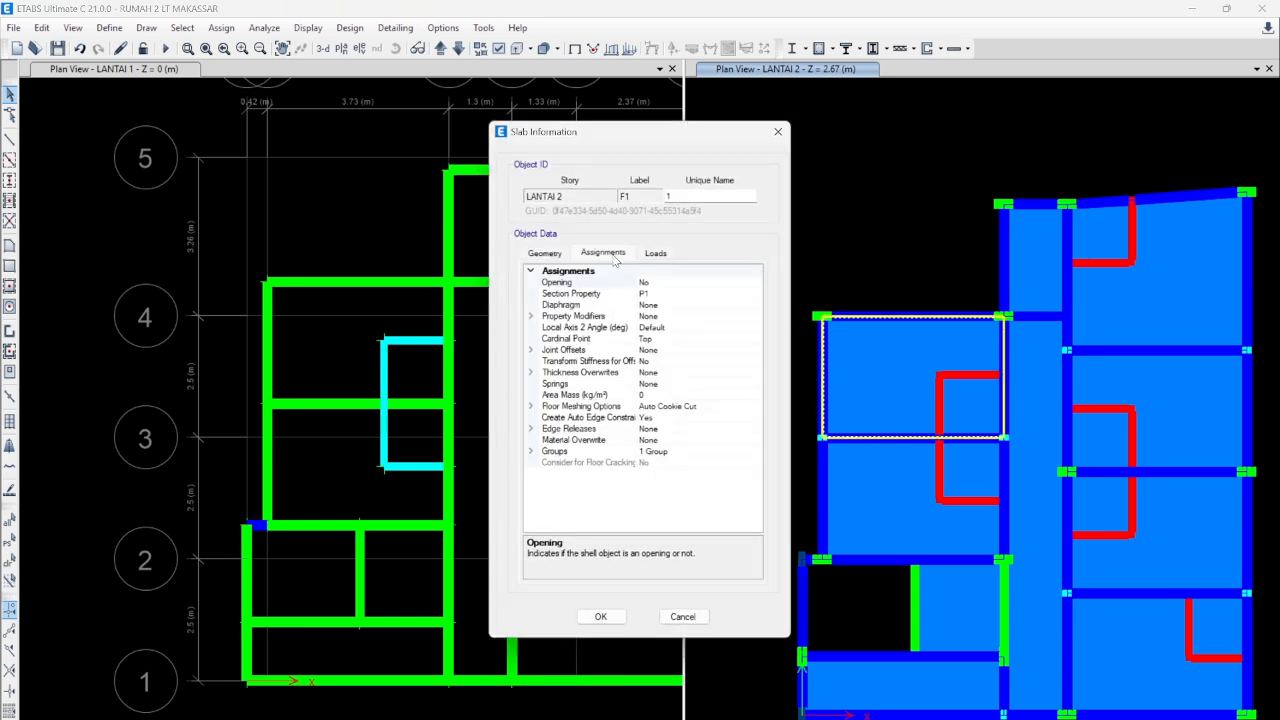
left_click(655, 253)
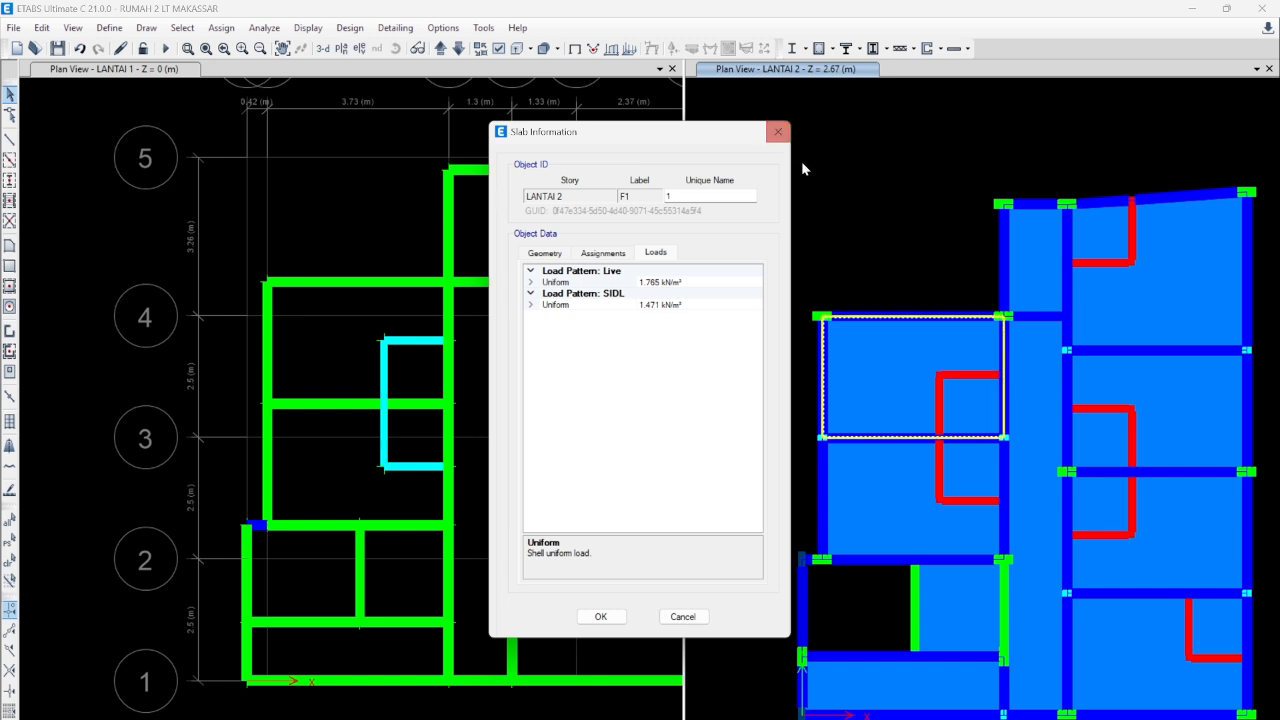
left_click(778, 131)
scroll(879, 381, "up", 3)
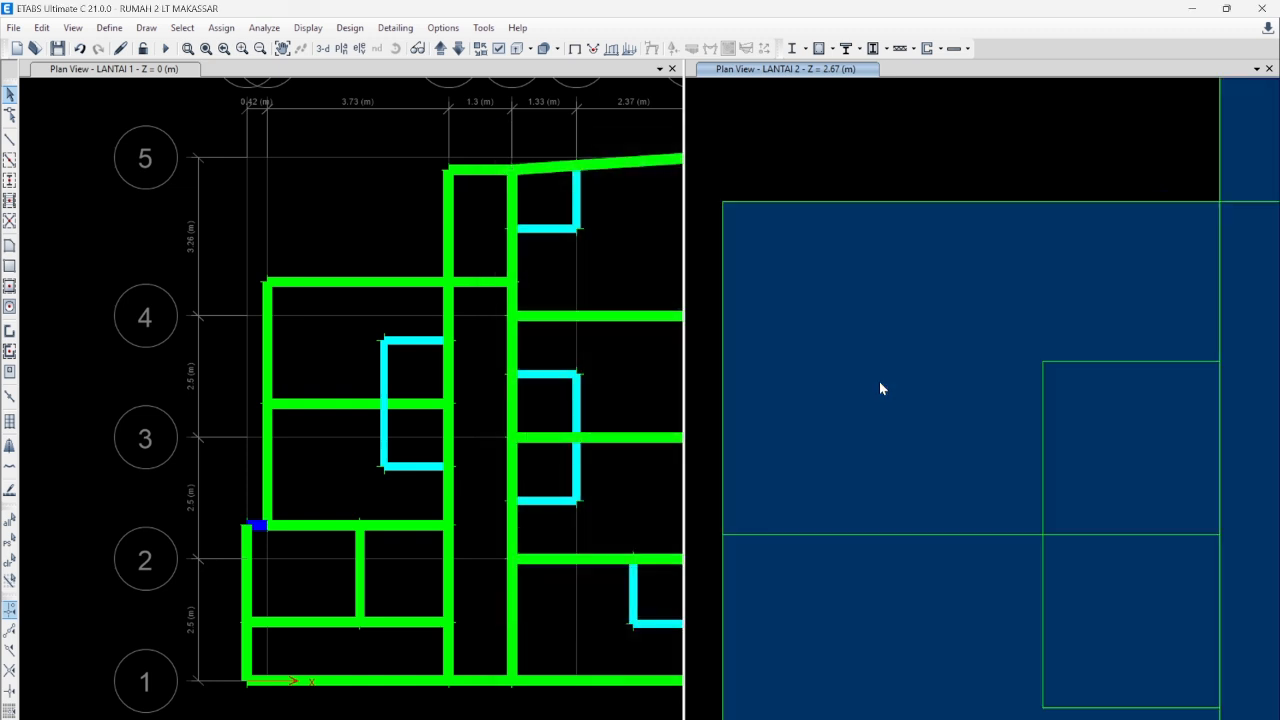
scroll(879, 381, "down", 3)
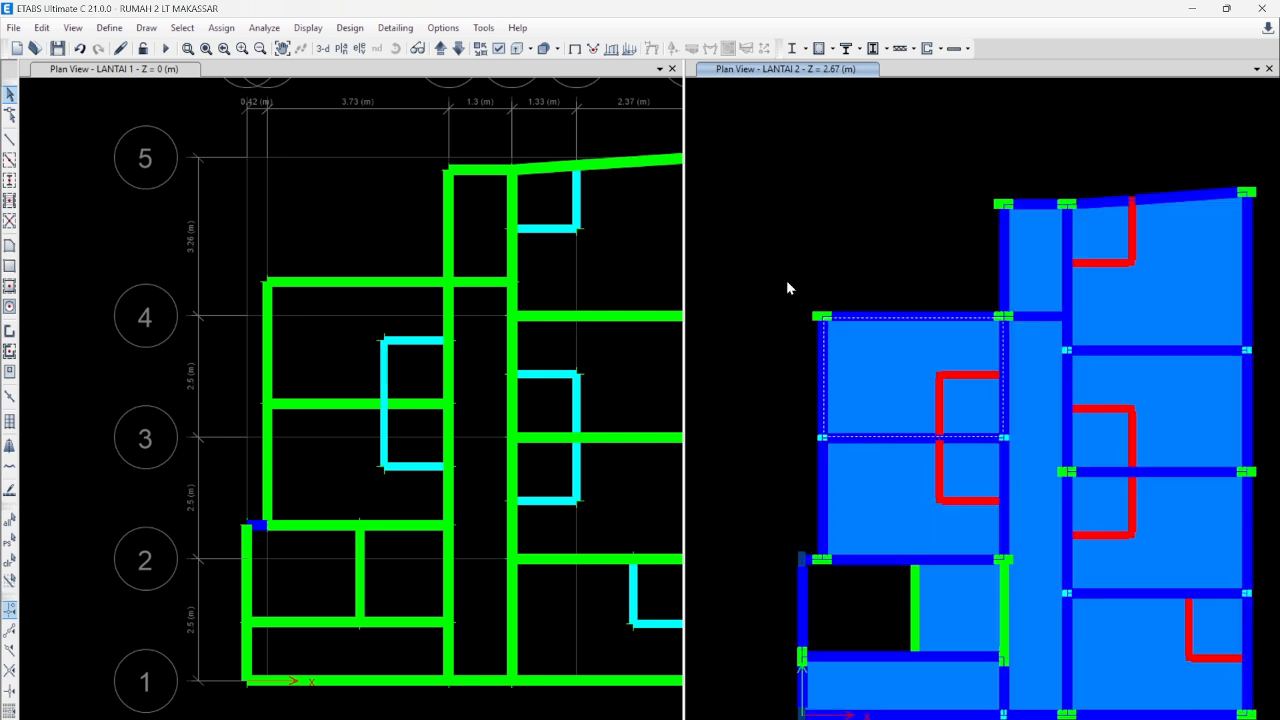
right_click(862, 365)
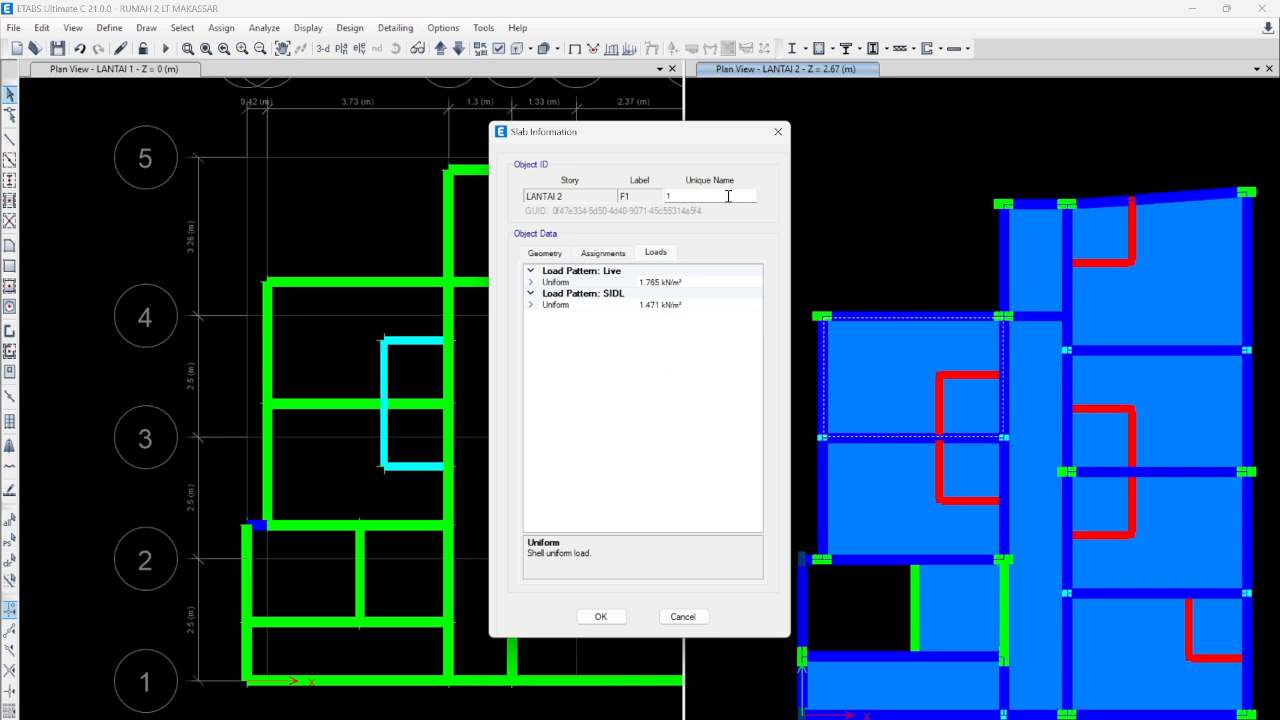
left_click(779, 132)
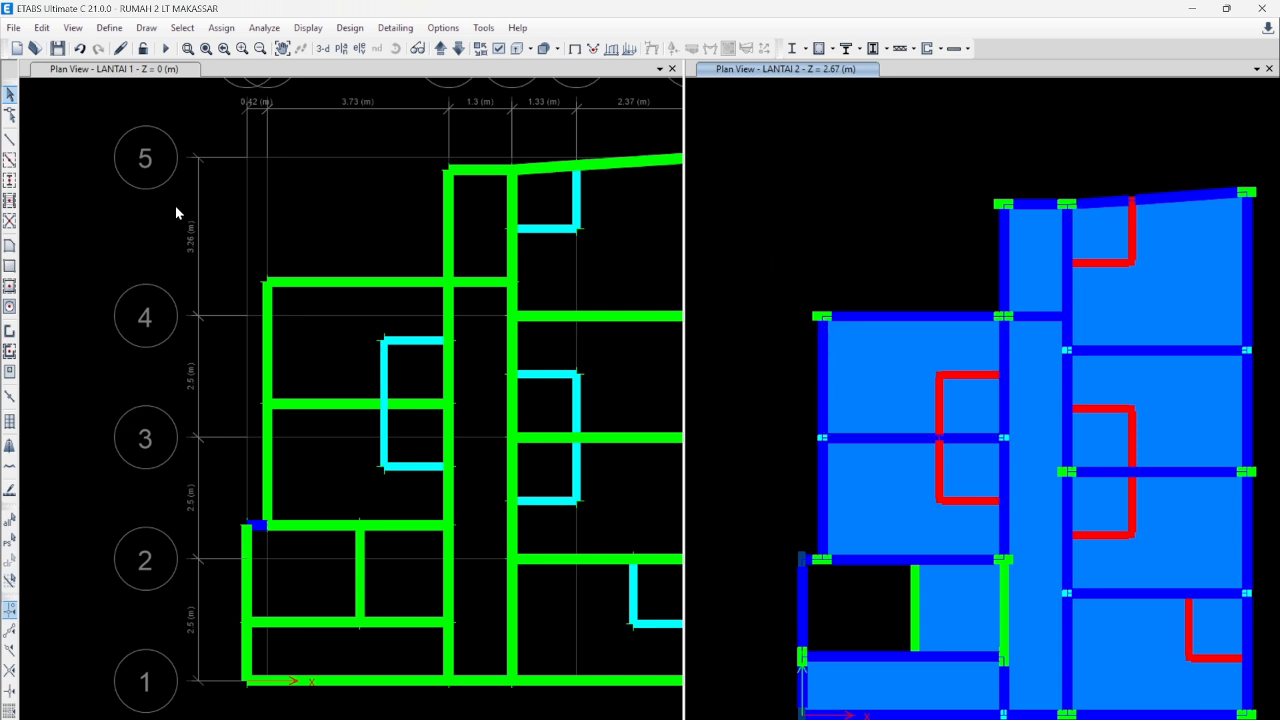
- Review the list of defined load combinations and close it without changes
left_click(147, 106)
left_click(109, 27)
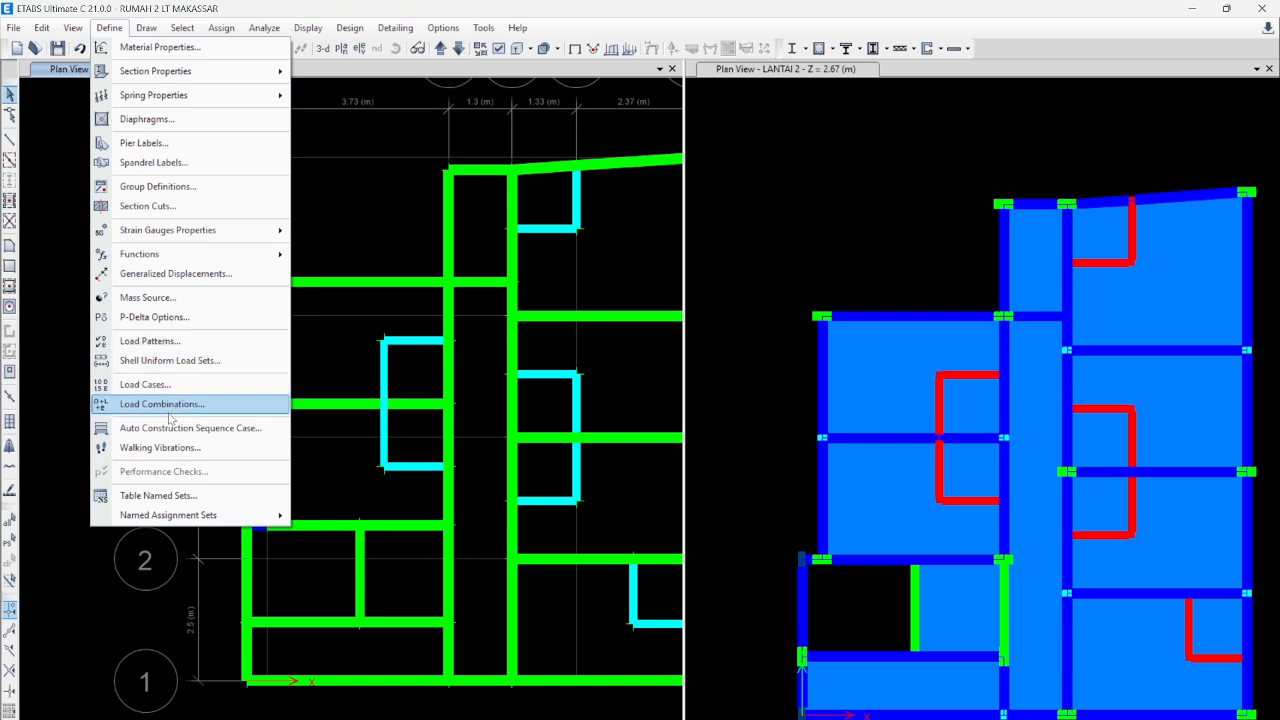
left_click(172, 415)
scroll(512, 410, "down", 5)
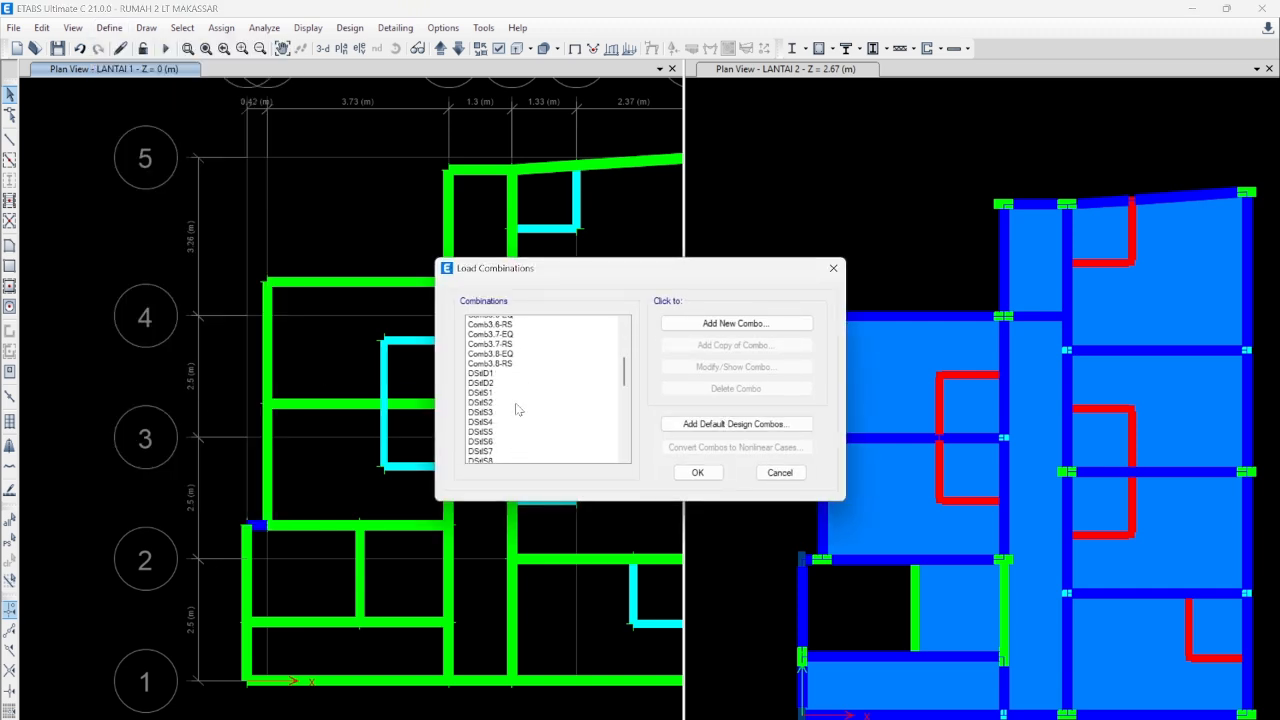
scroll(505, 428, "up", 5)
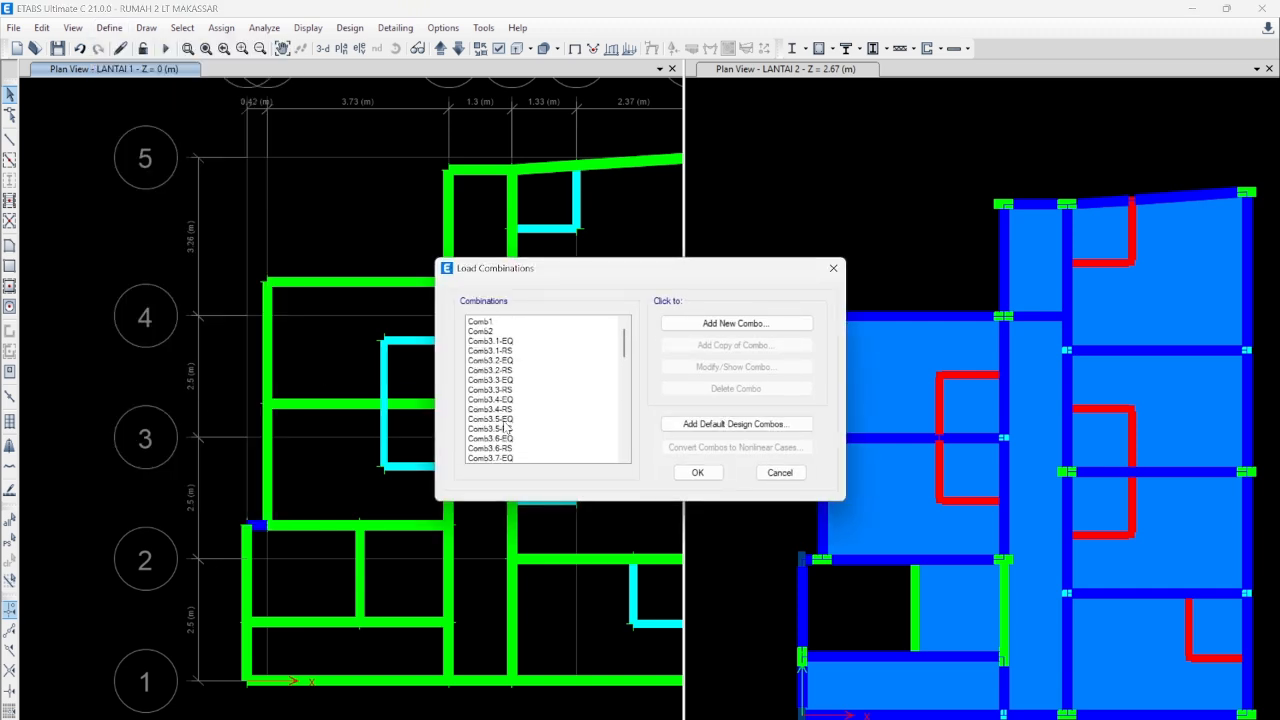
left_click(712, 474)
left_click(109, 27)
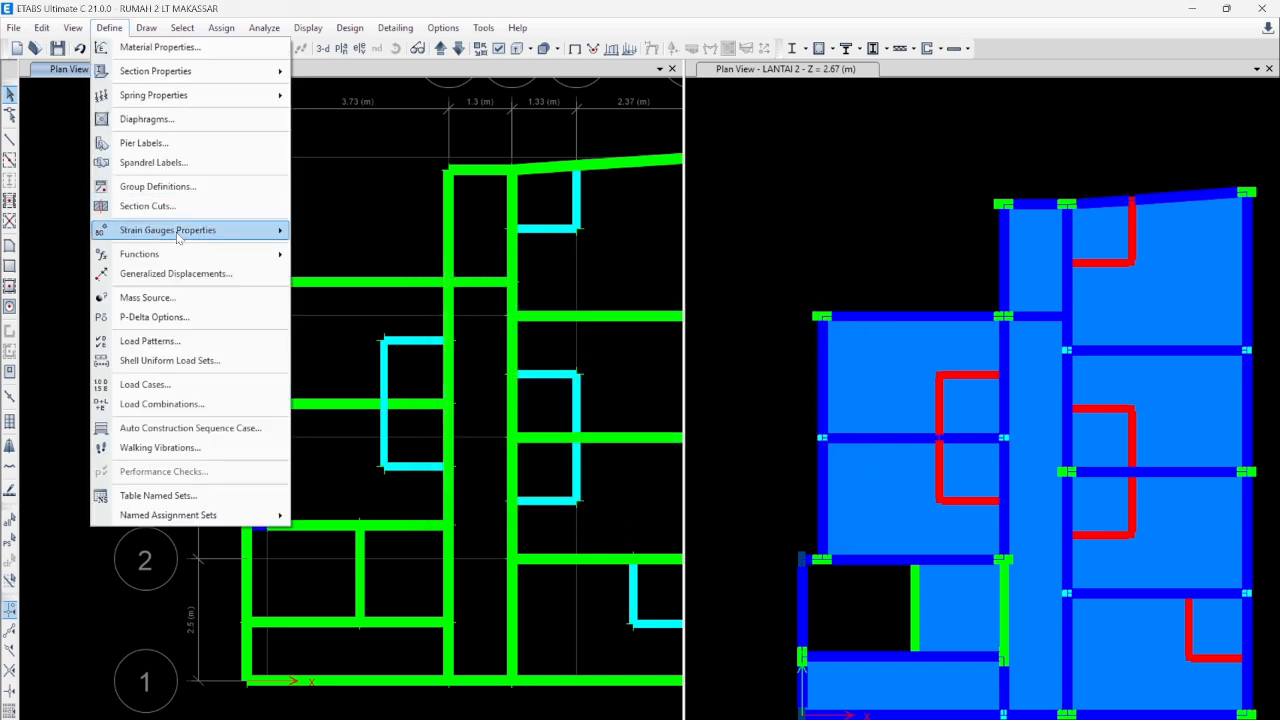
left_click(170, 404)
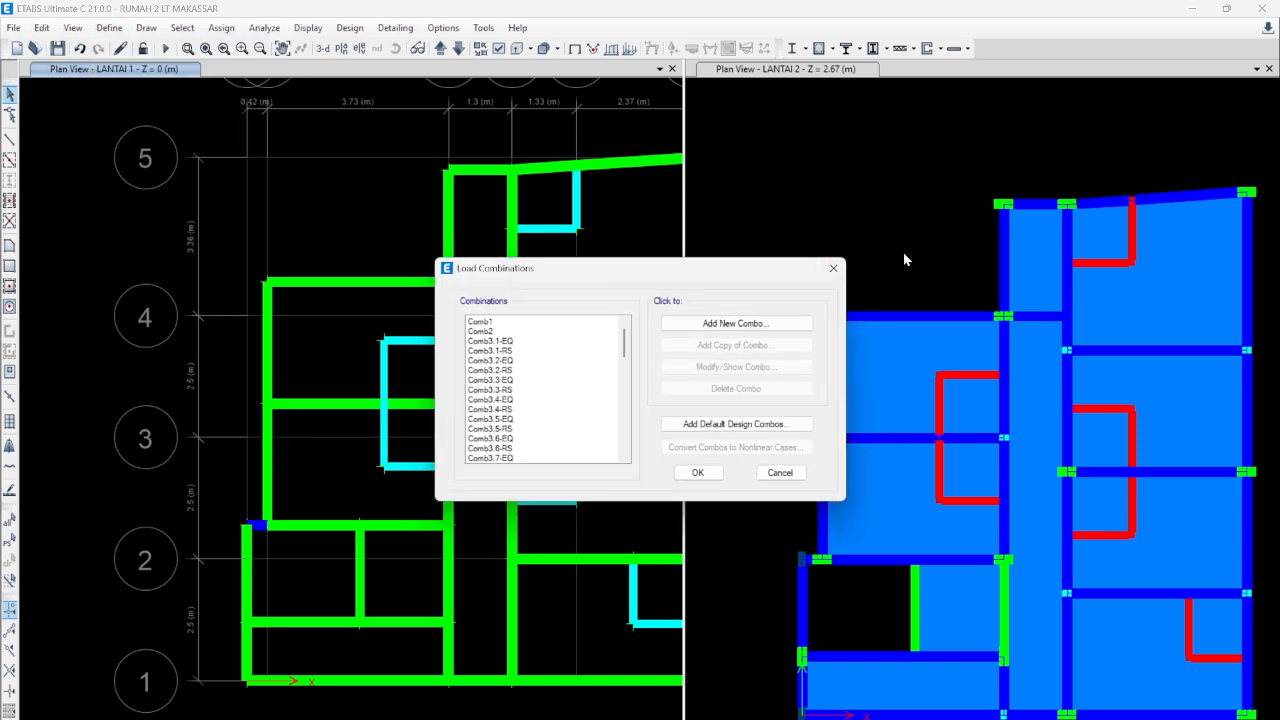
left_click(827, 270)
- Run the structural analysis of the model and dismiss the analysis messages
scroll(300, 372, "down", 4)
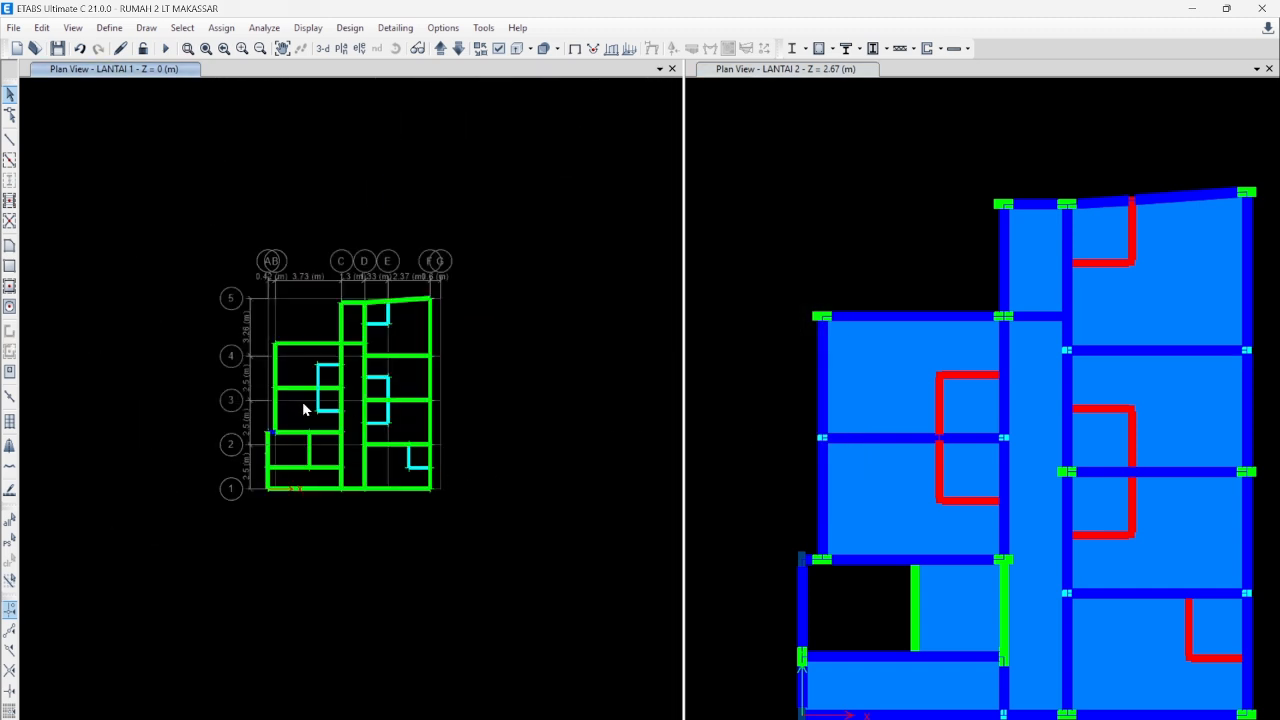
scroll(303, 406, "up", 4)
mouse_move(282, 416)
middle_mouse_down()
mouse_move(254, 428)
mouse_move(267, 420)
middle_mouse_up()
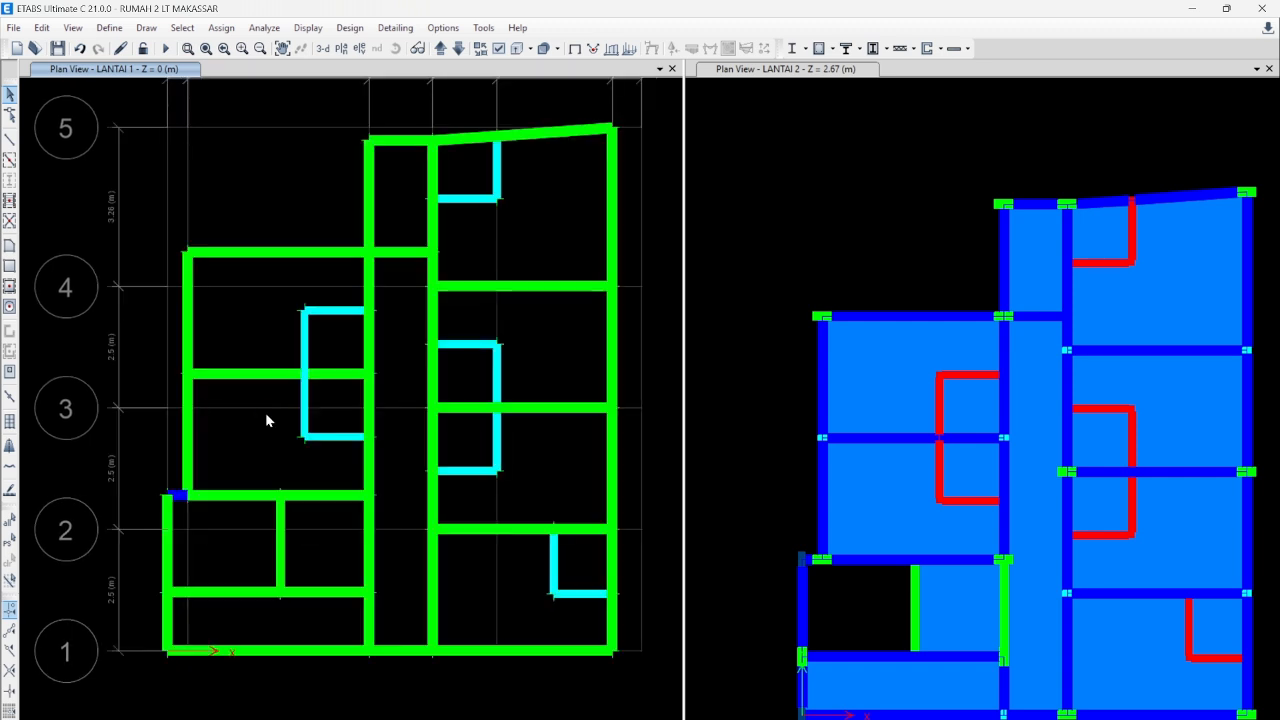
left_click(166, 49)
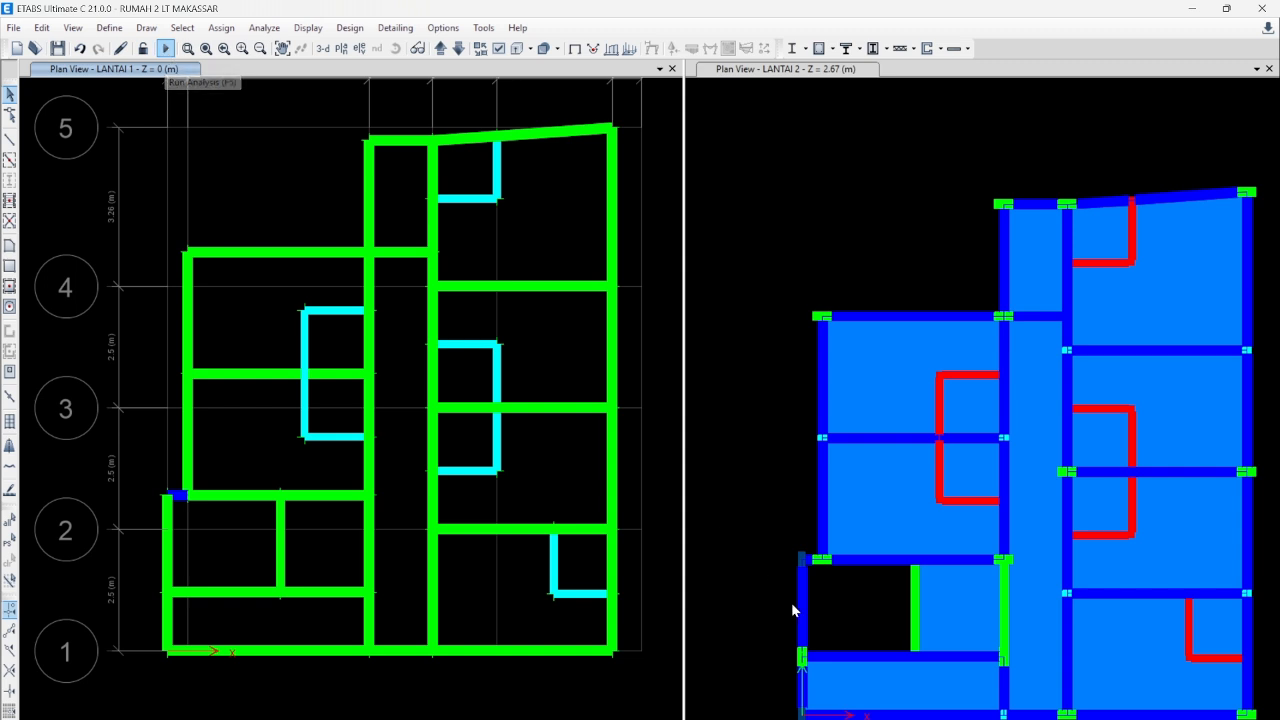
left_click(752, 446)
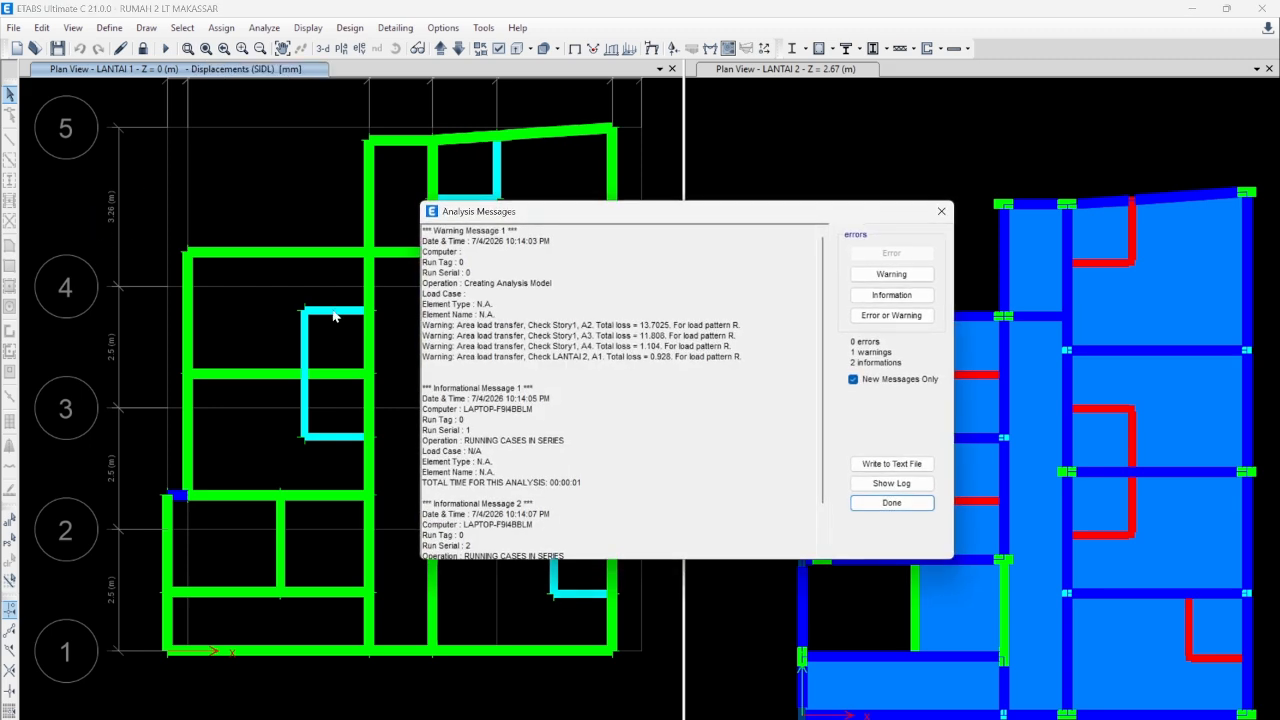
left_click(891, 506)
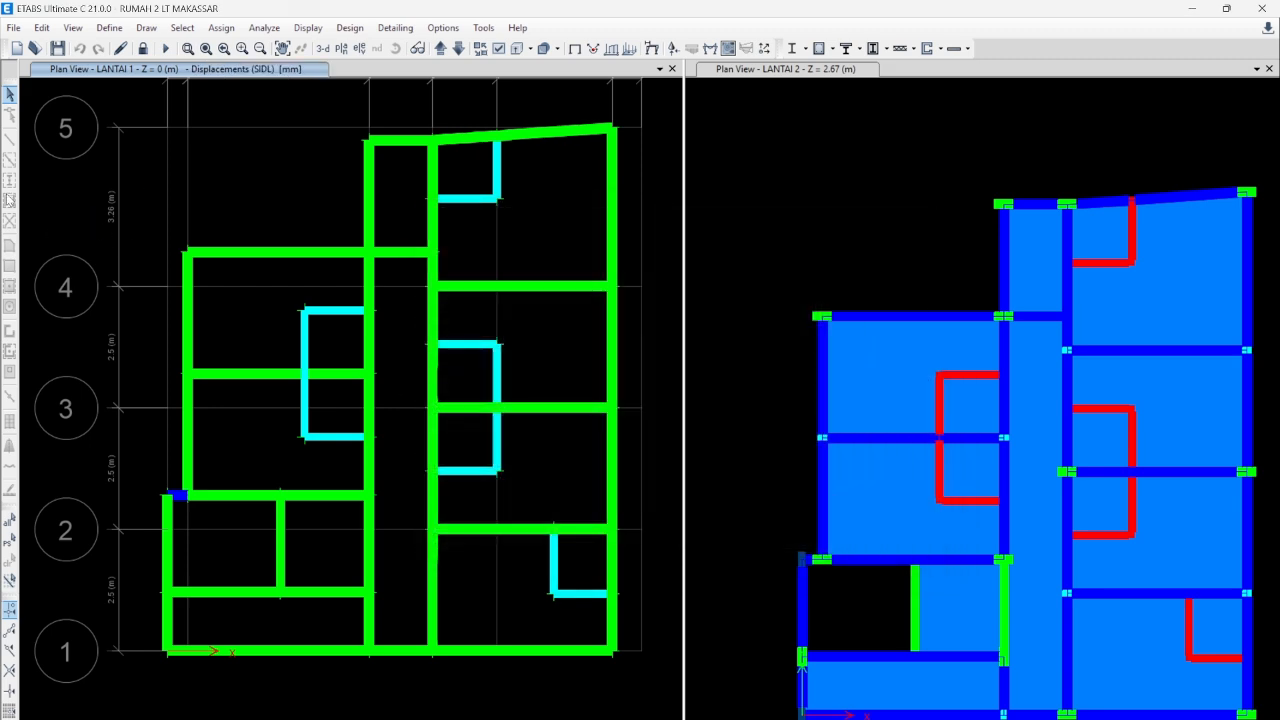
- Show the analysed model in 3-D in place of the LANTAI 1 plan and run the concrete frame design check
left_click(322, 48)
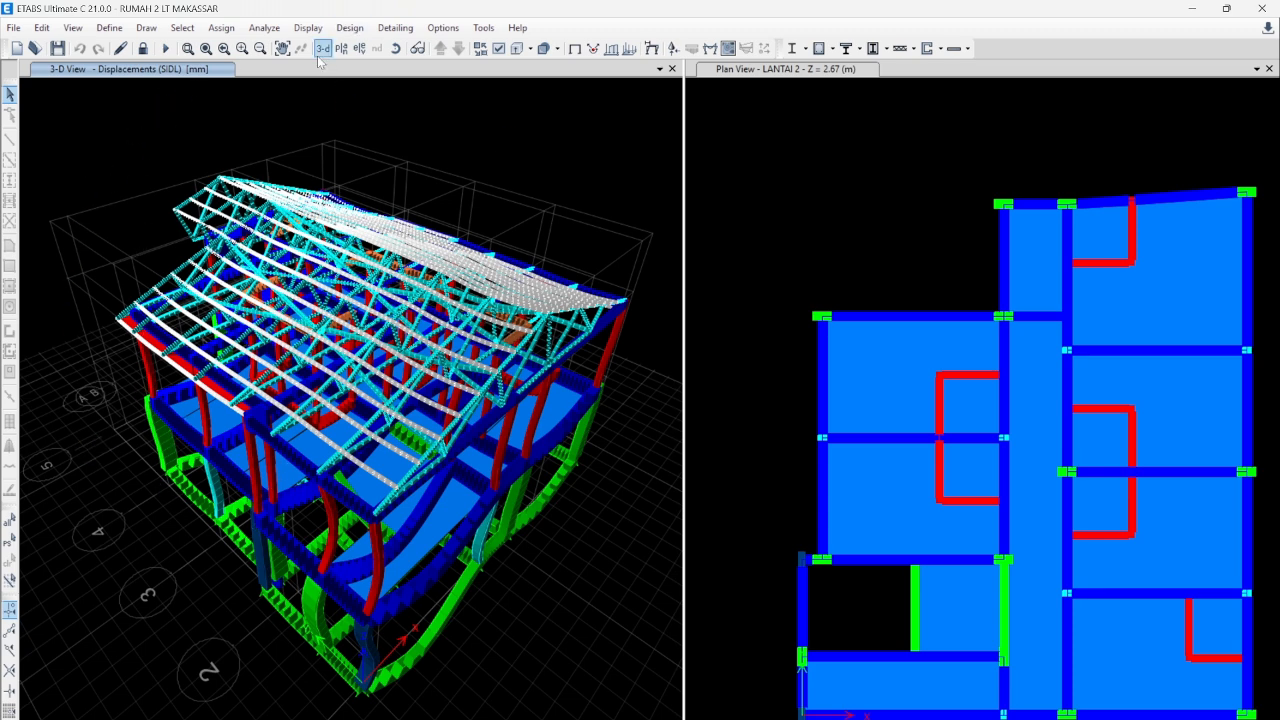
left_click(343, 28)
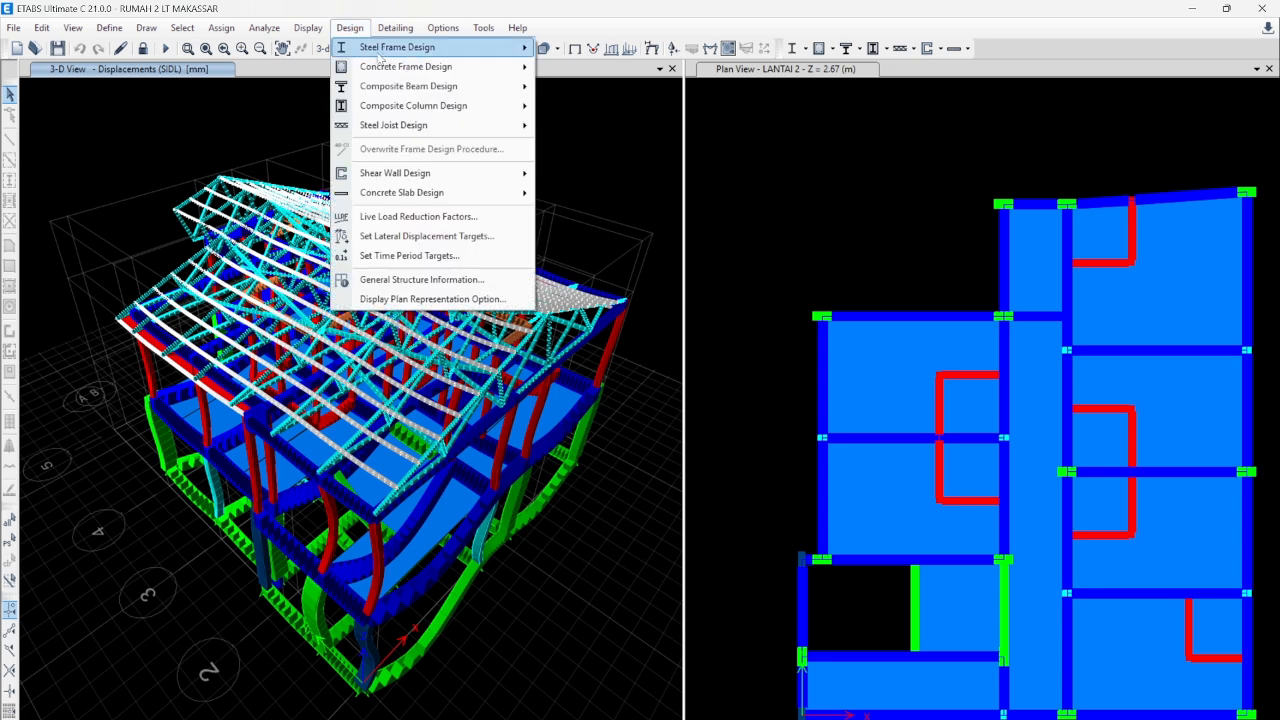
mouse_move(395, 72)
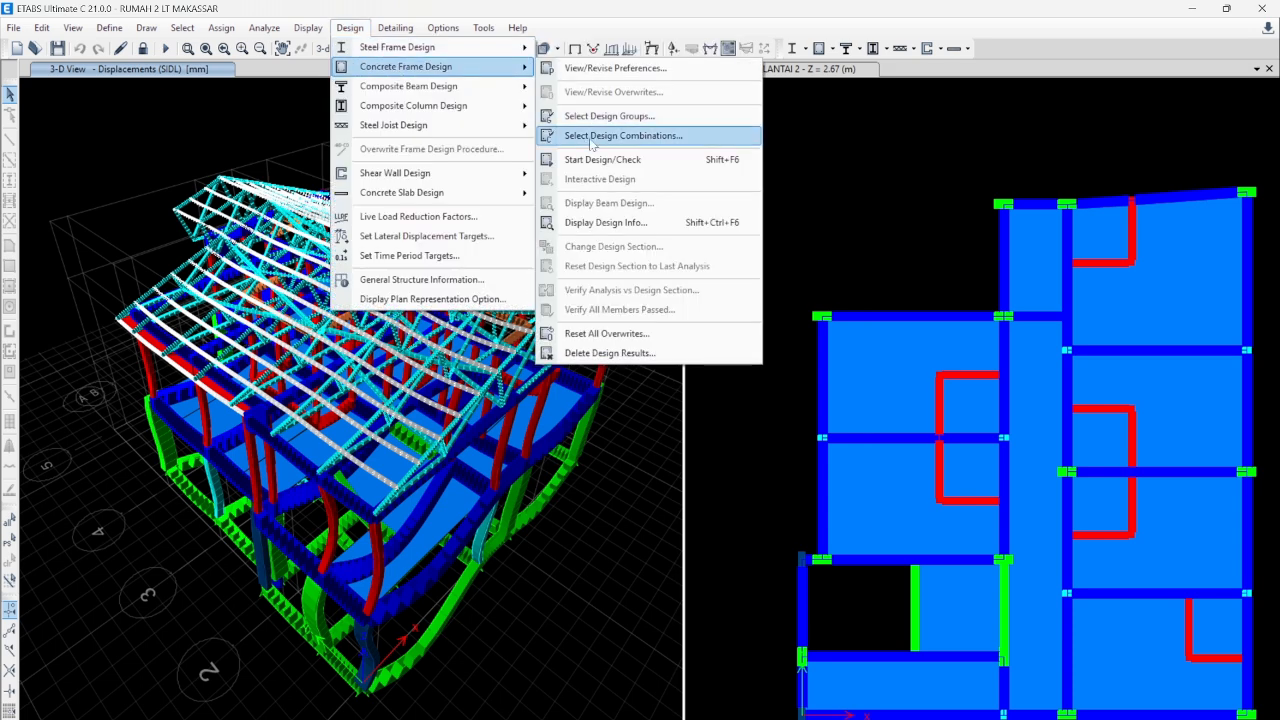
left_click(610, 161)
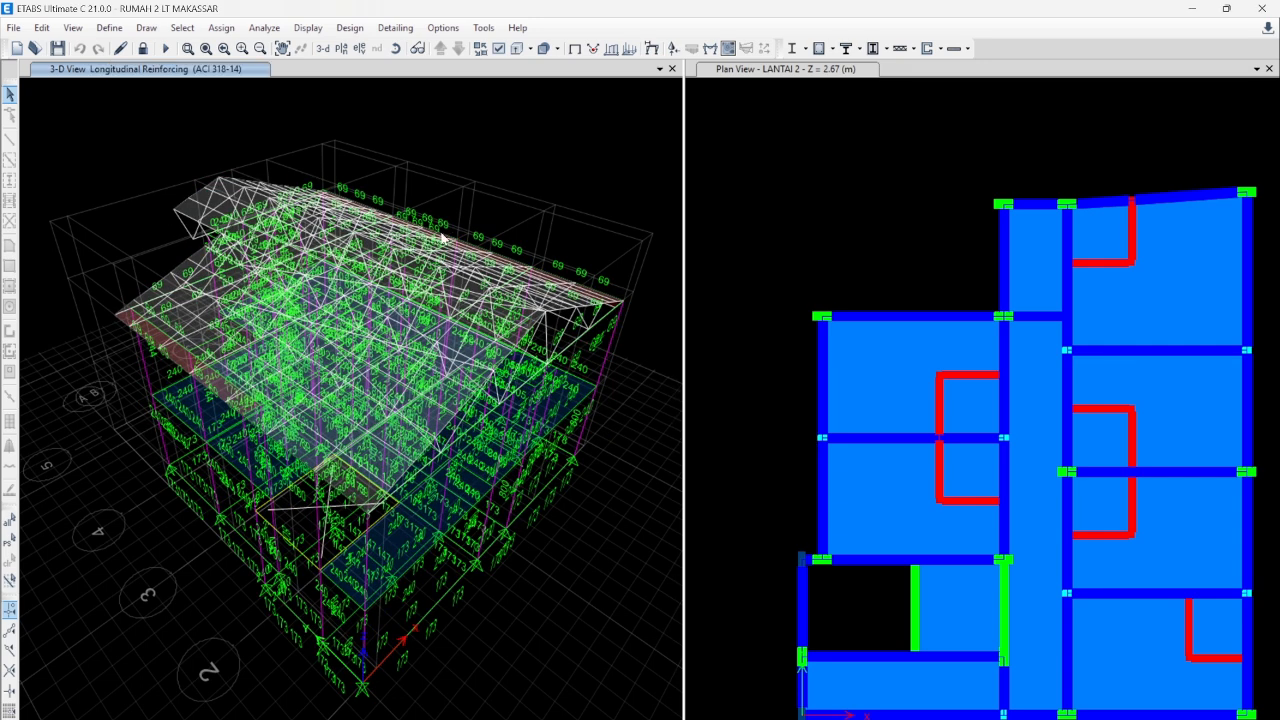
- Verify whether all concrete members pass the design check and dismiss the result
left_click(349, 27)
mouse_move(406, 68)
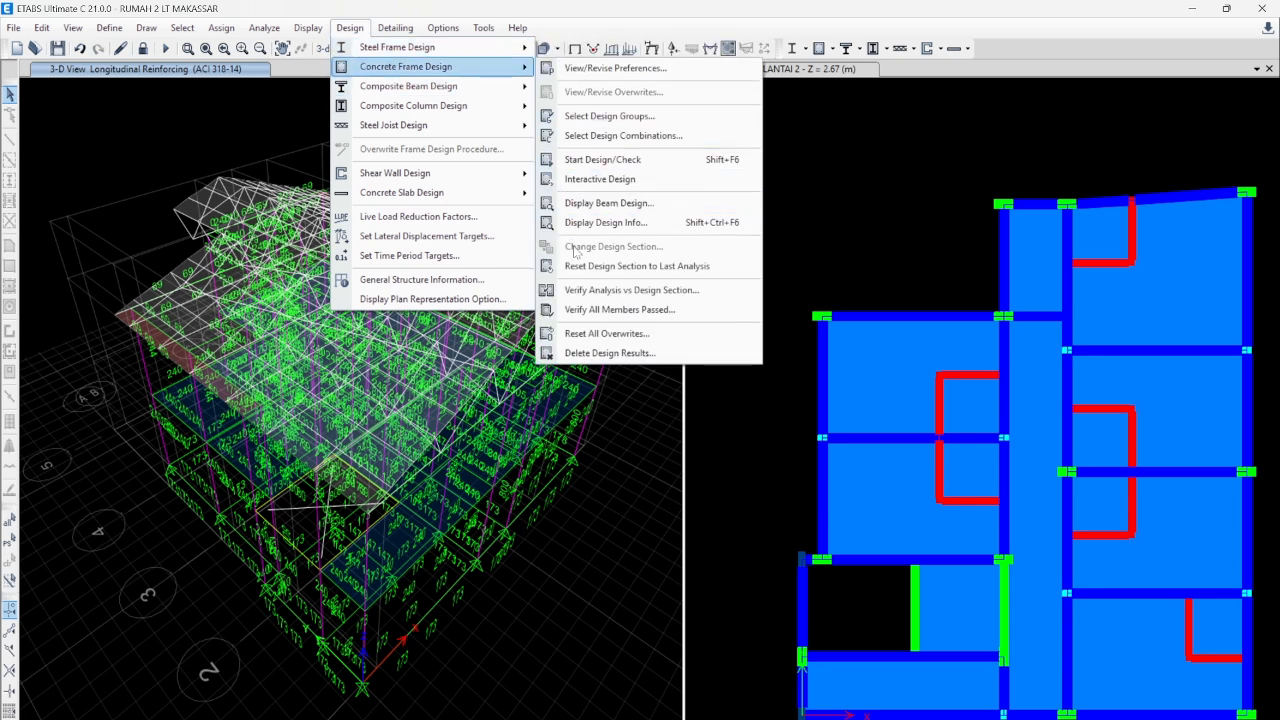
left_click(612, 310)
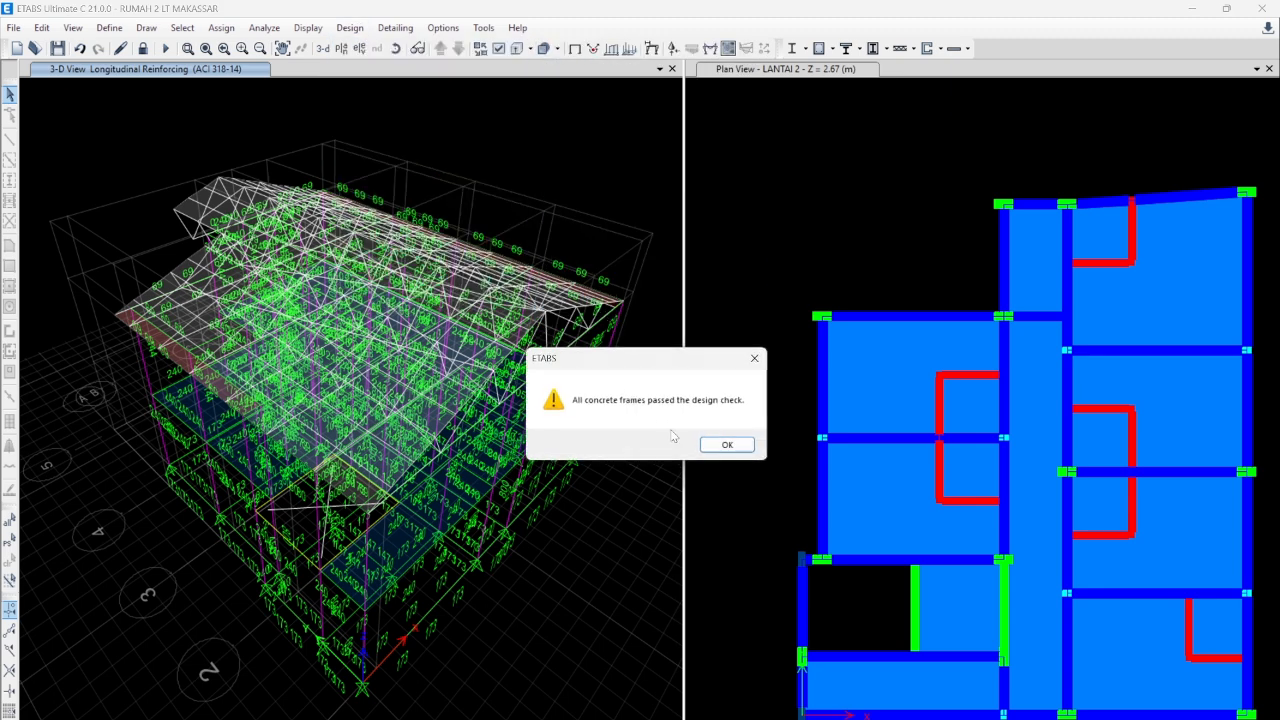
left_click(728, 445)
- Review the concrete design information of the KP2 column below the LANTAI 2 slab edge and close it
scroll(160, 463, "up", 5)
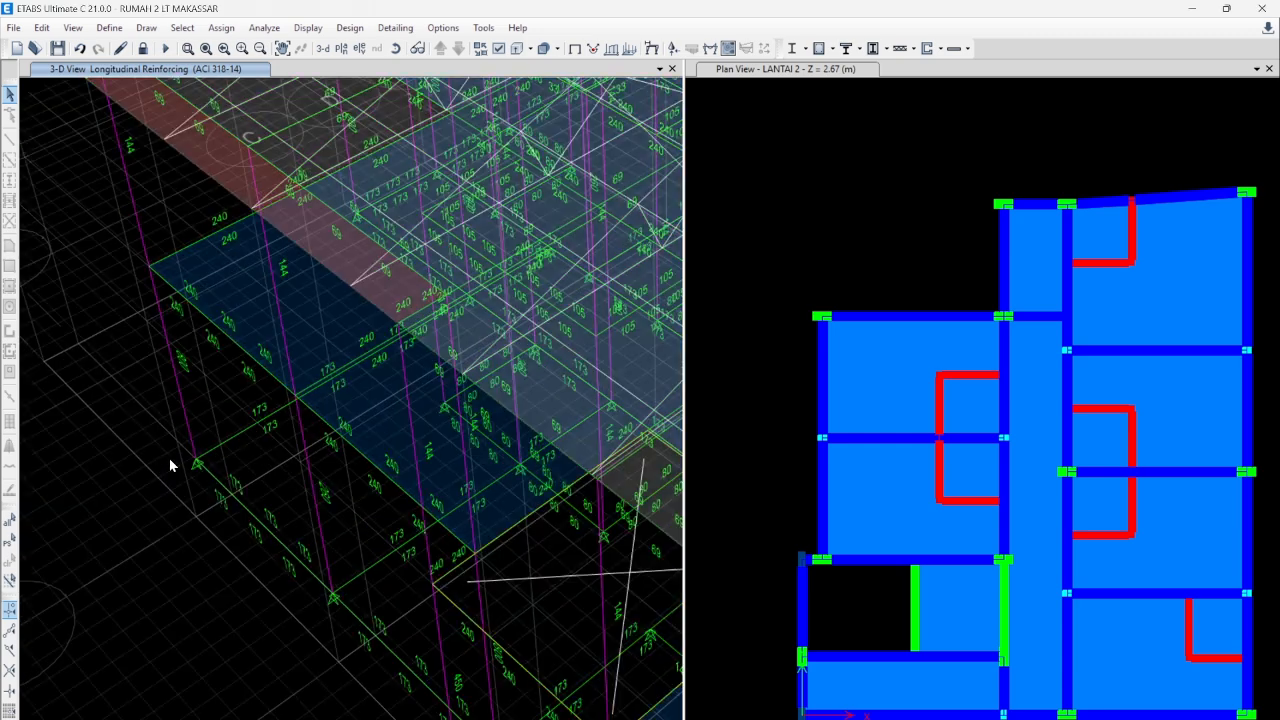
right_click(308, 460)
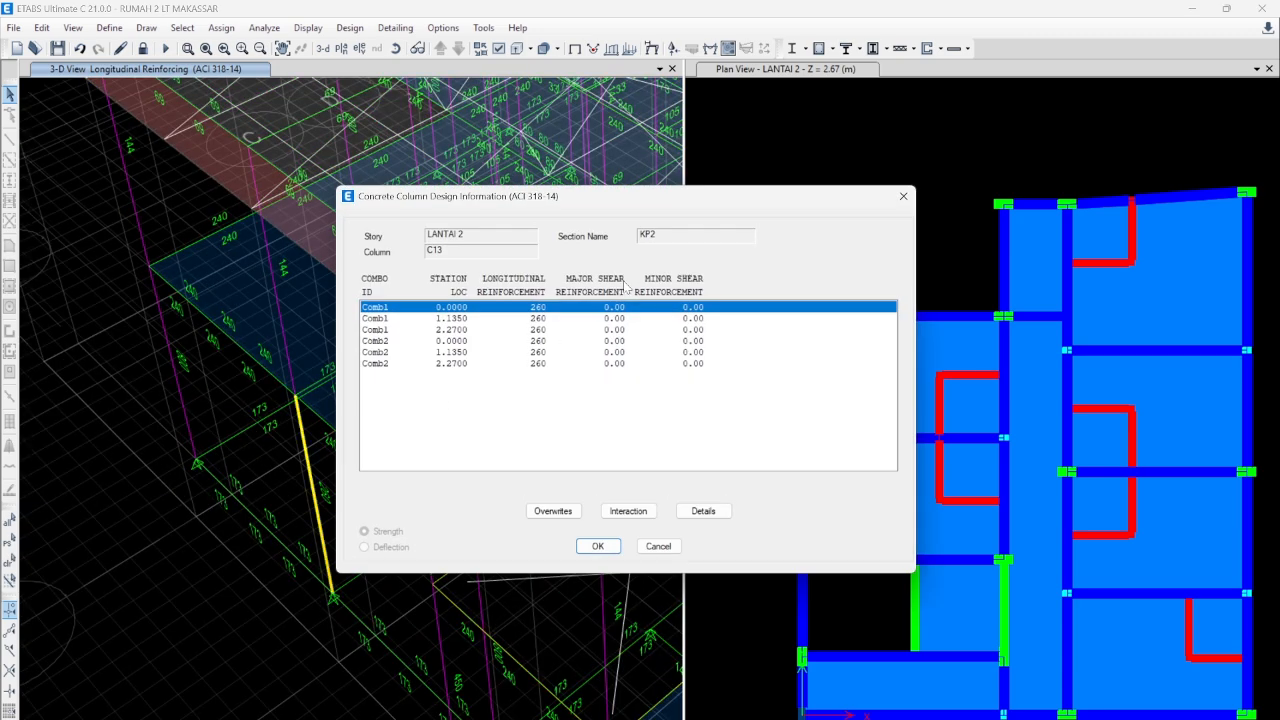
left_click(905, 201)
scroll(244, 452, "down", 5)
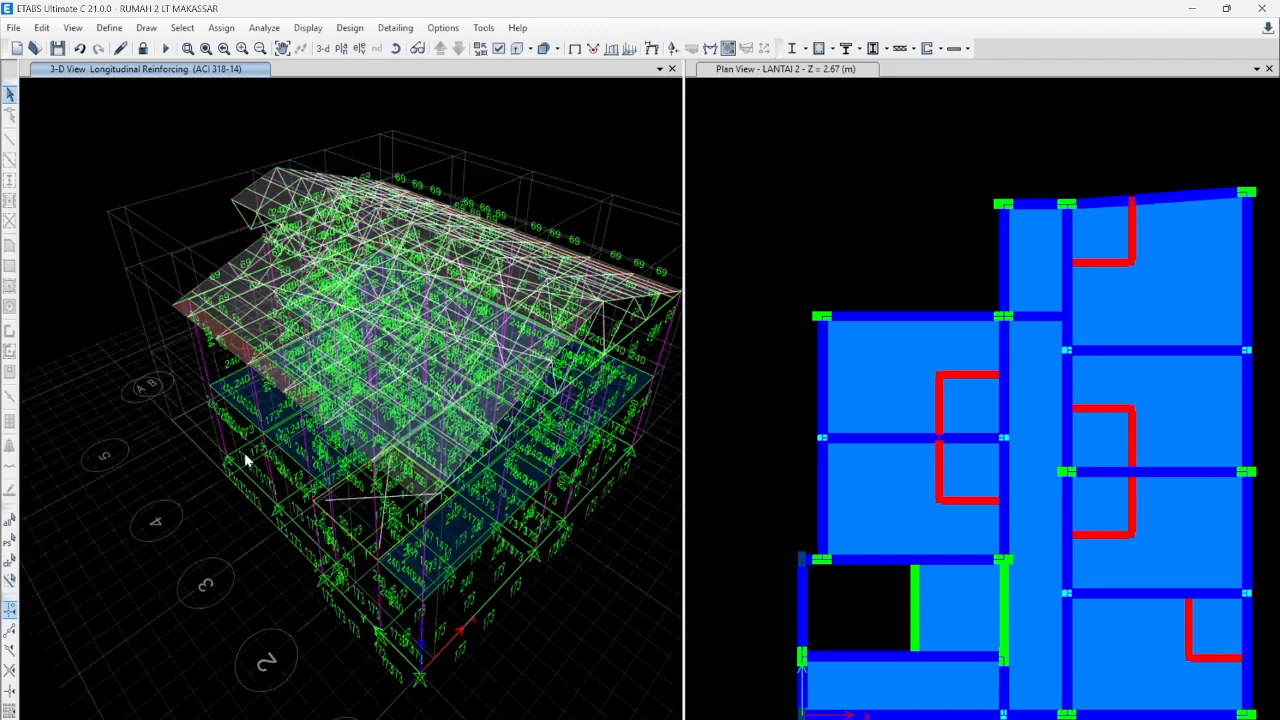
- Add the combinations Comb3.1-EQ through Comb3.8-RS to the concrete frame design combinations
left_click(349, 27)
mouse_move(390, 68)
left_click(625, 136)
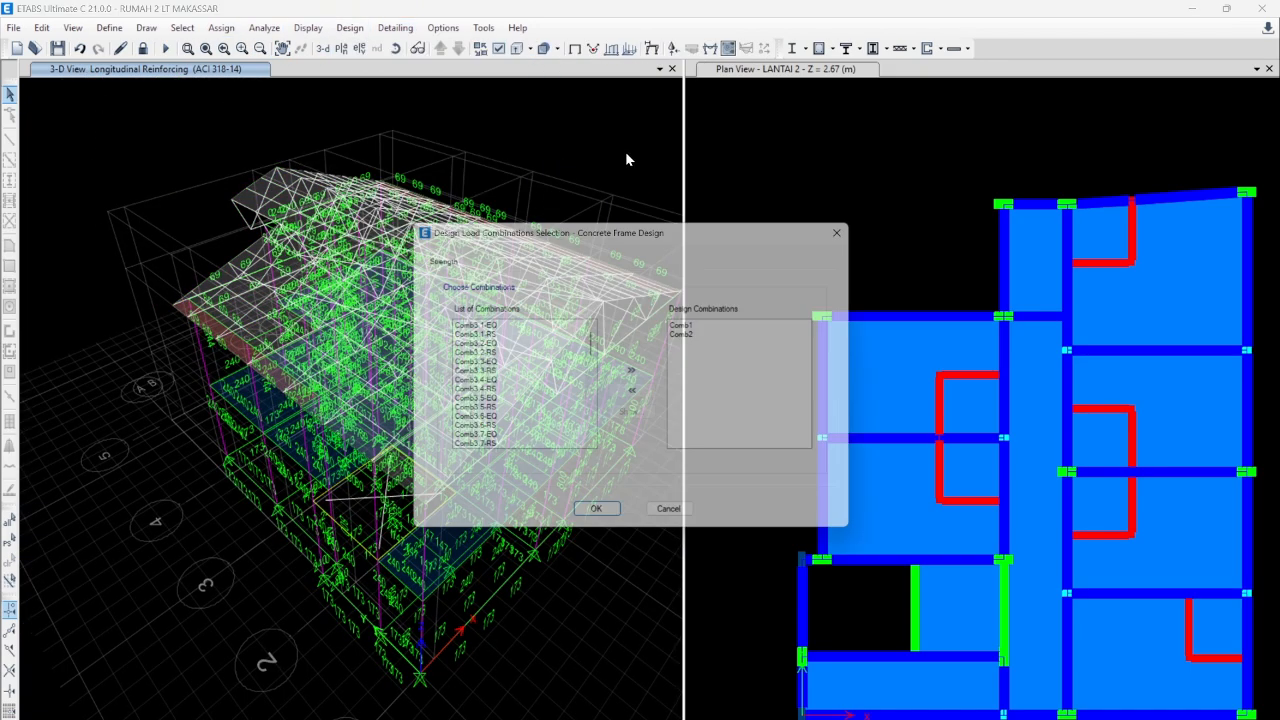
left_click(480, 328)
scroll(482, 371, "down", 4)
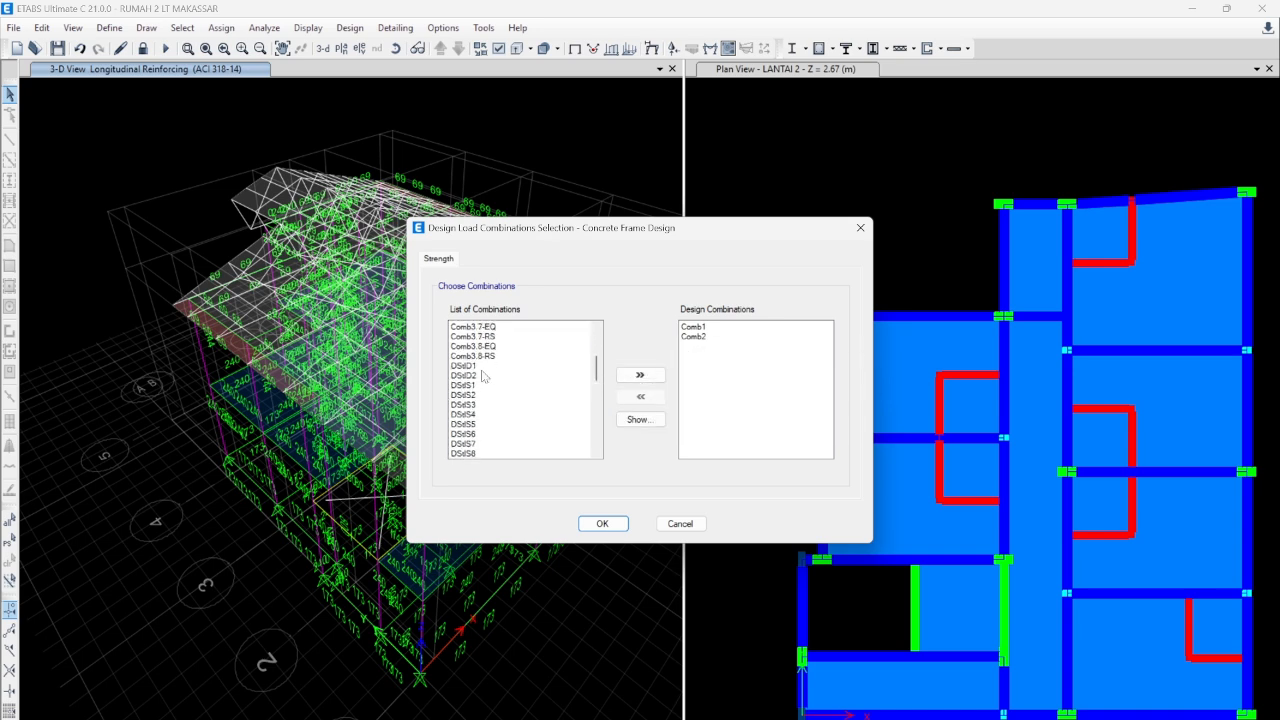
left_click(484, 373, "shift")
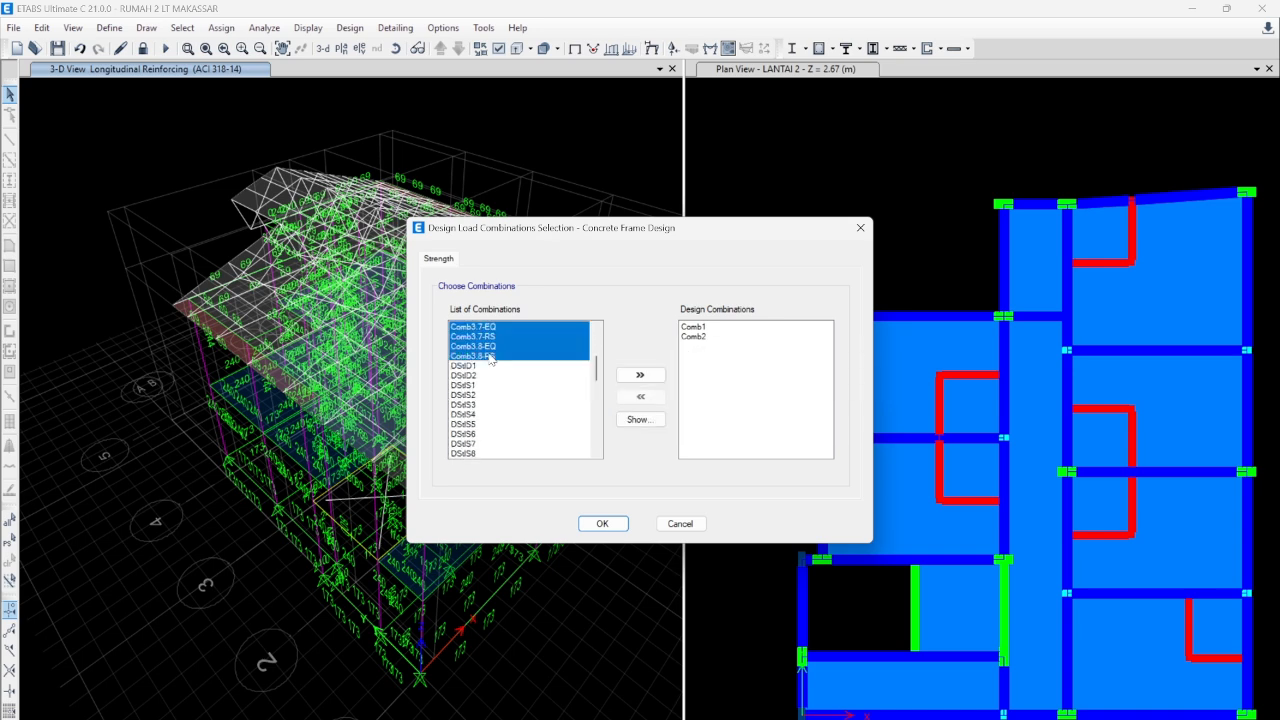
left_click(640, 375)
left_click(602, 523)
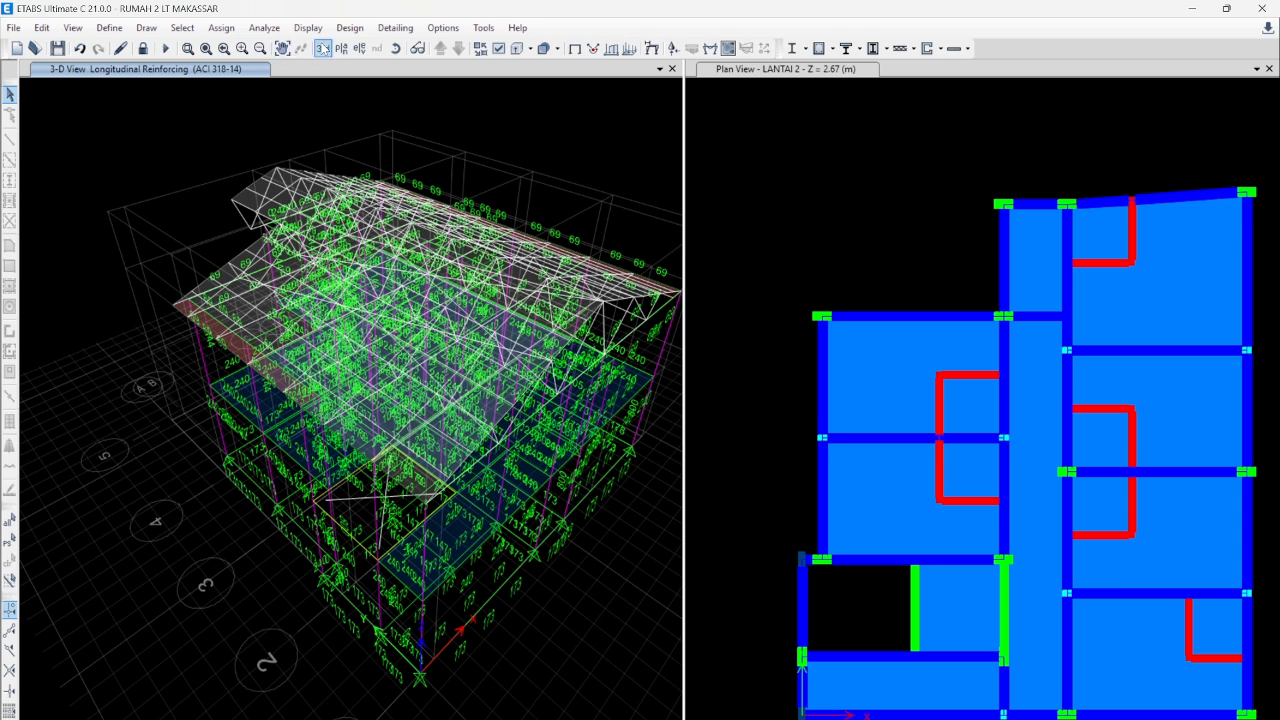
- Rerun the concrete frame design check with the expanded set of design combinations
left_click(349, 27)
mouse_move(384, 75)
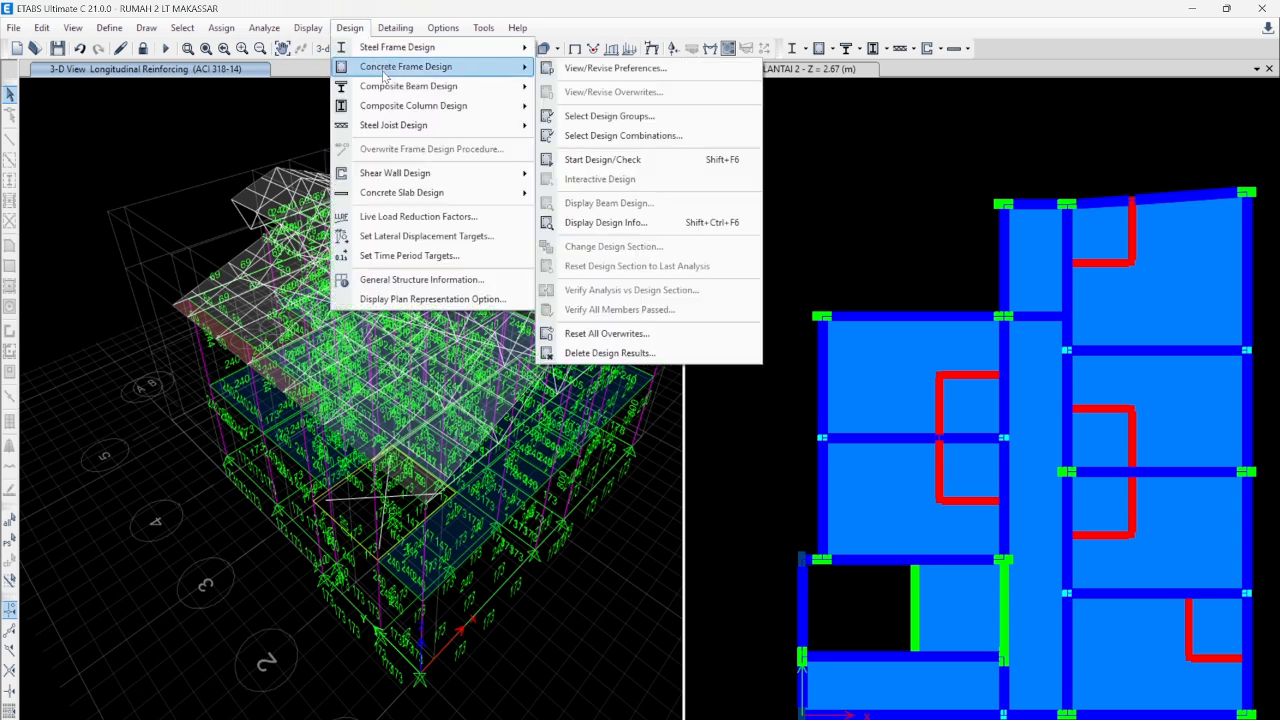
left_click(607, 160)
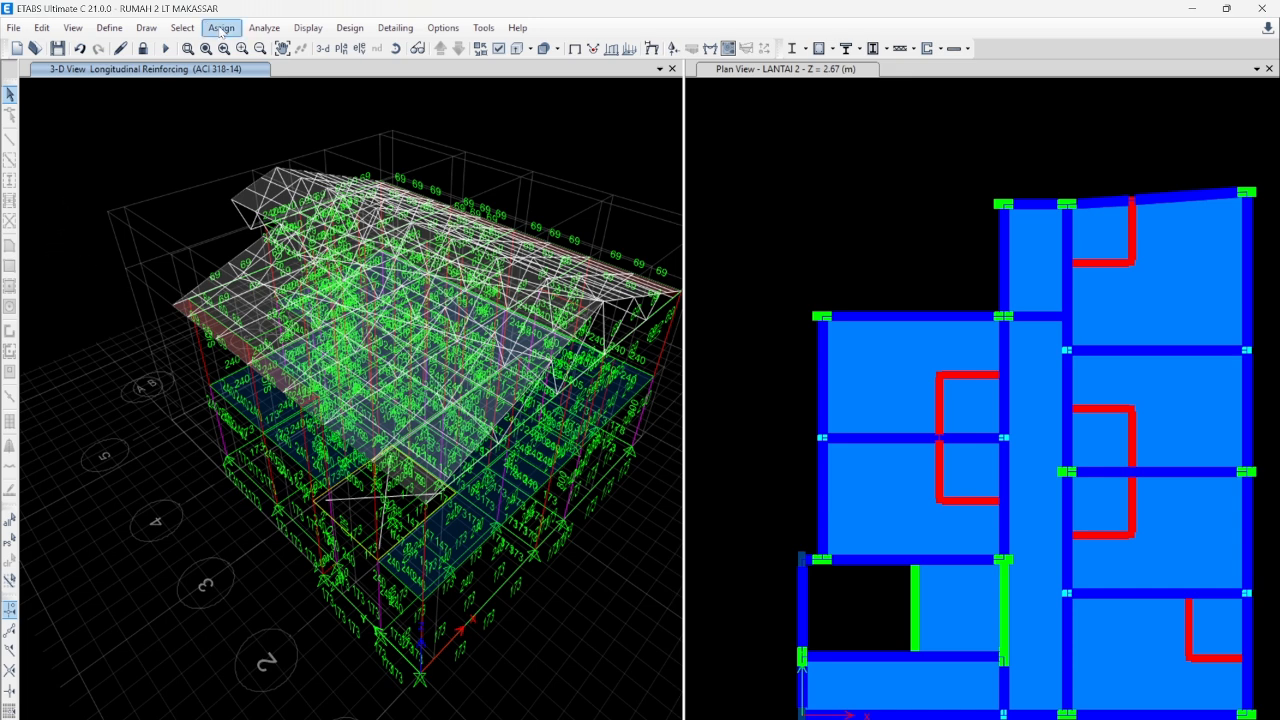
- Verify whether all concrete members pass the design check and select the failing frames
left_click(323, 48)
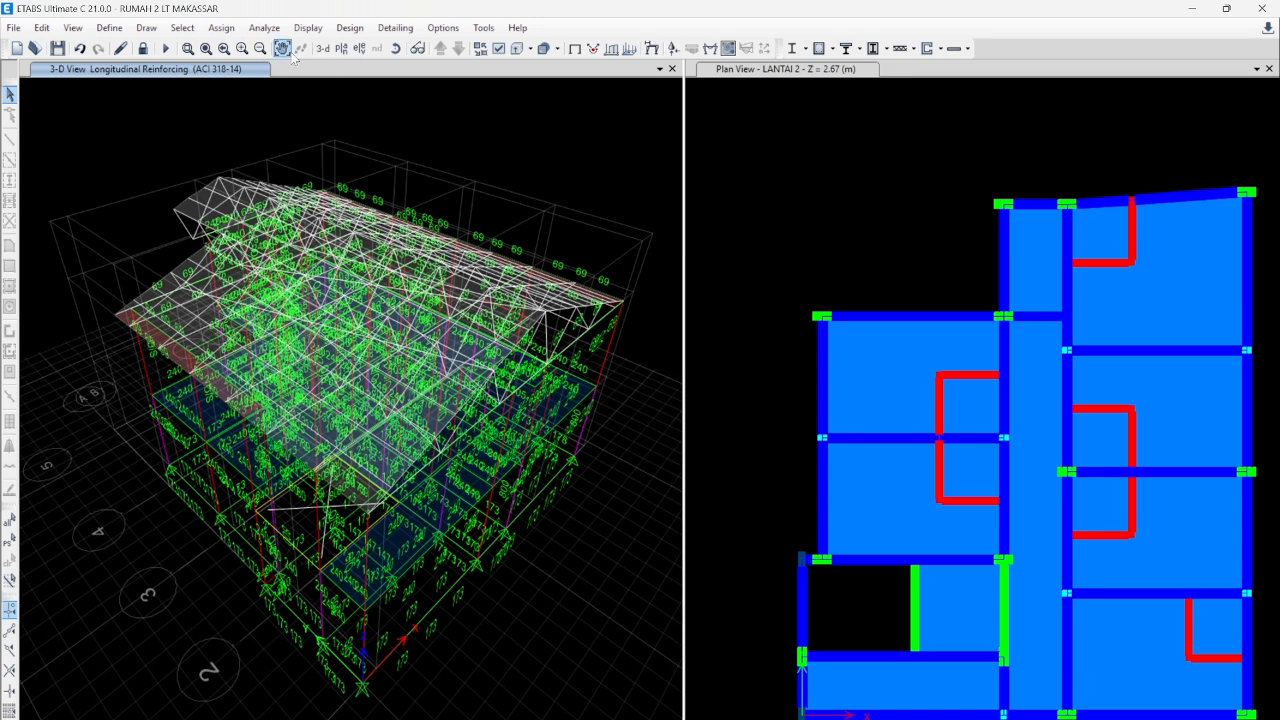
left_click(349, 27)
mouse_move(388, 67)
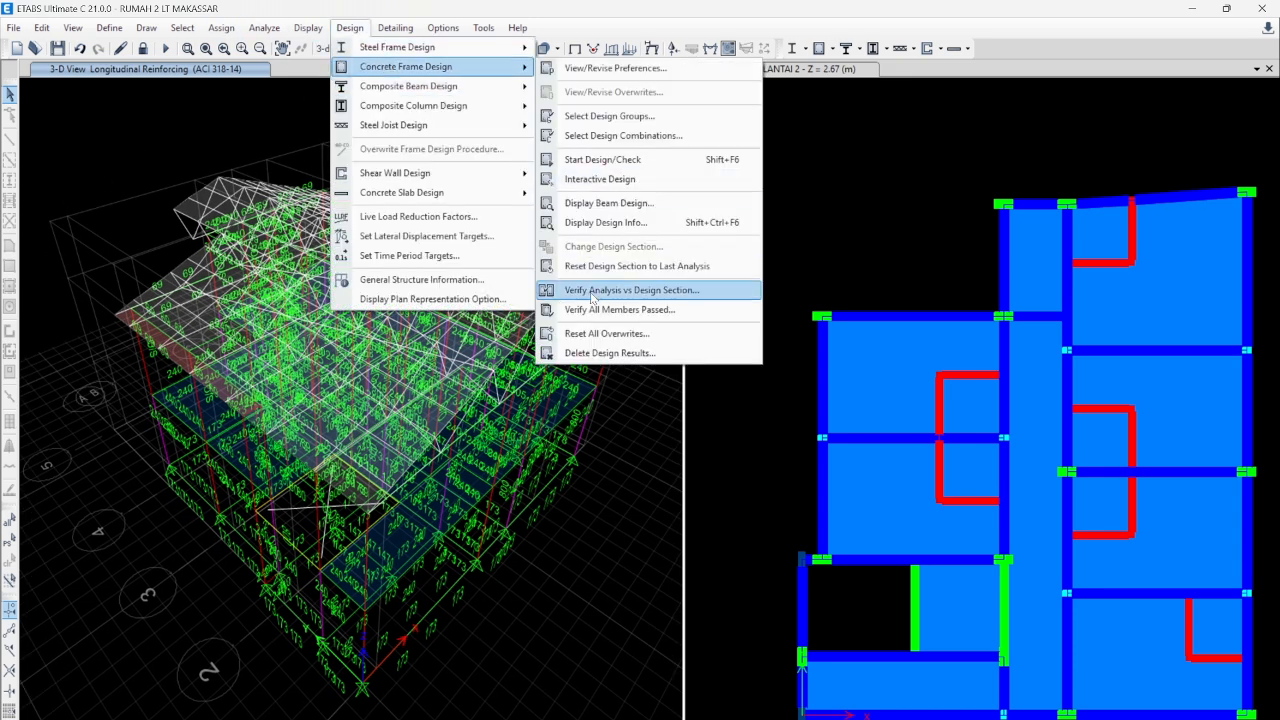
left_click(615, 311)
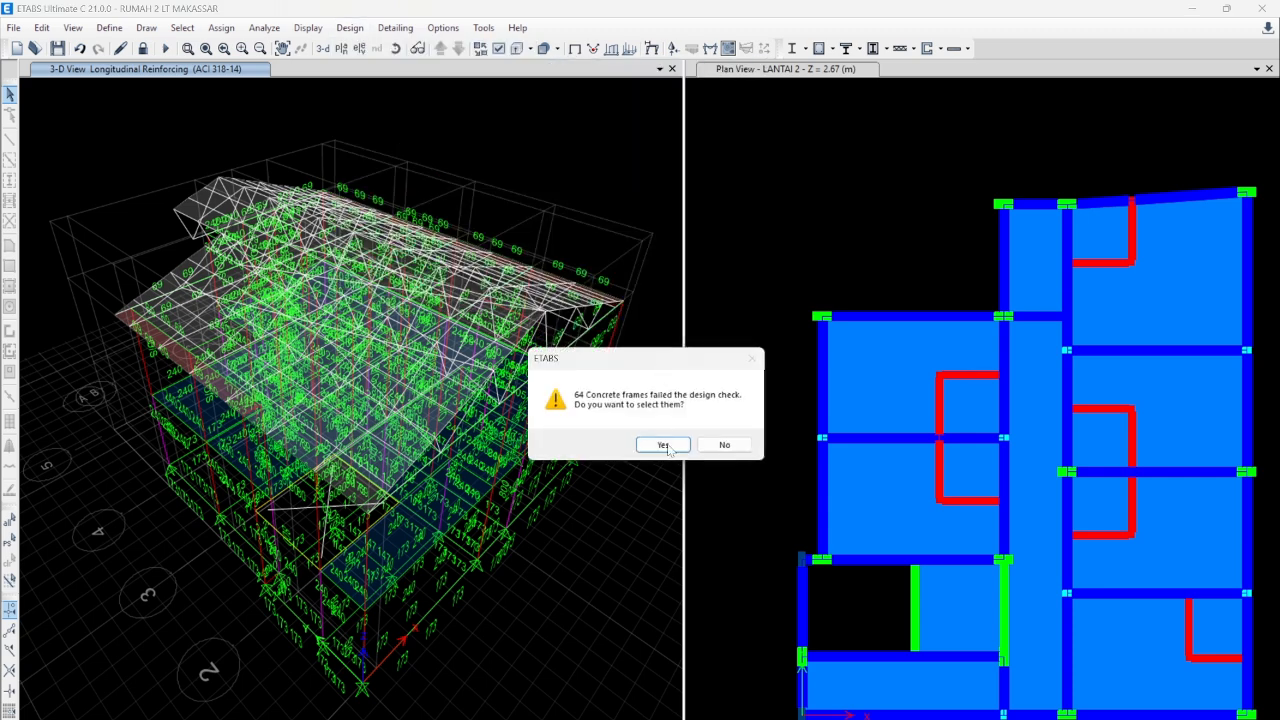
left_click(656, 440)
- Return the 3-D view to the undeformed shape and isolate the selected failing frames
left_click(72, 27)
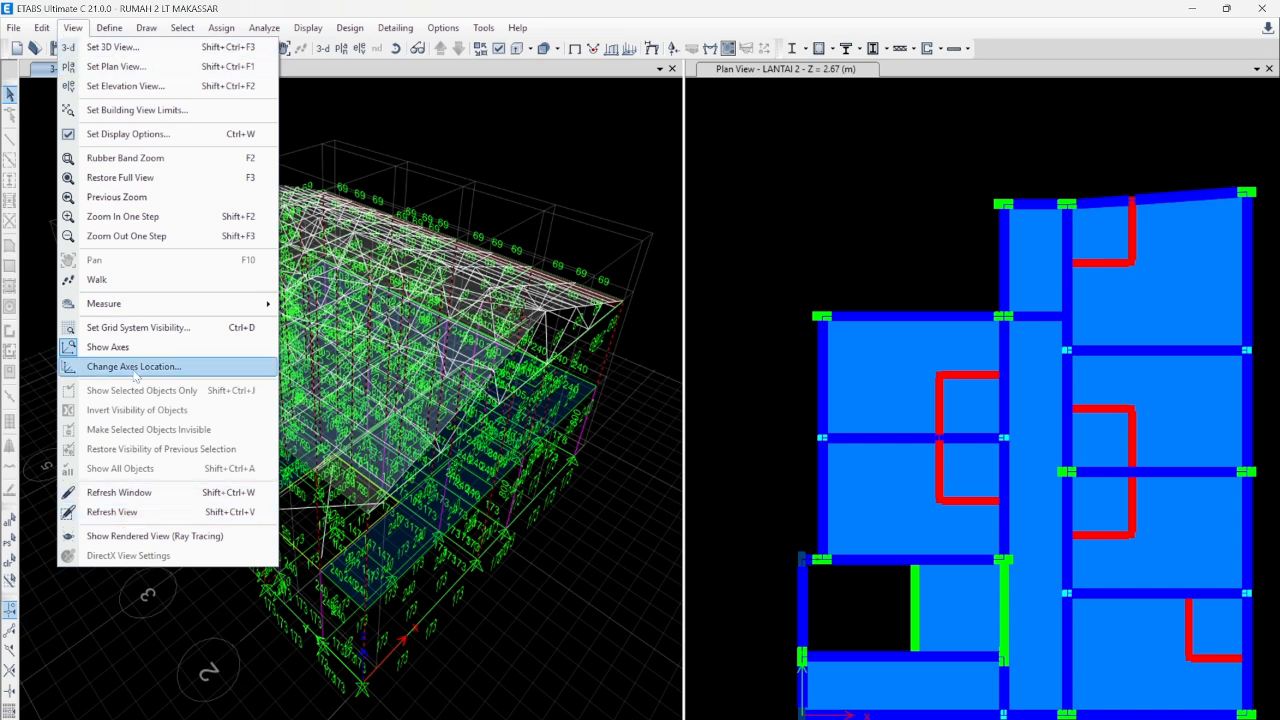
left_click(550, 147)
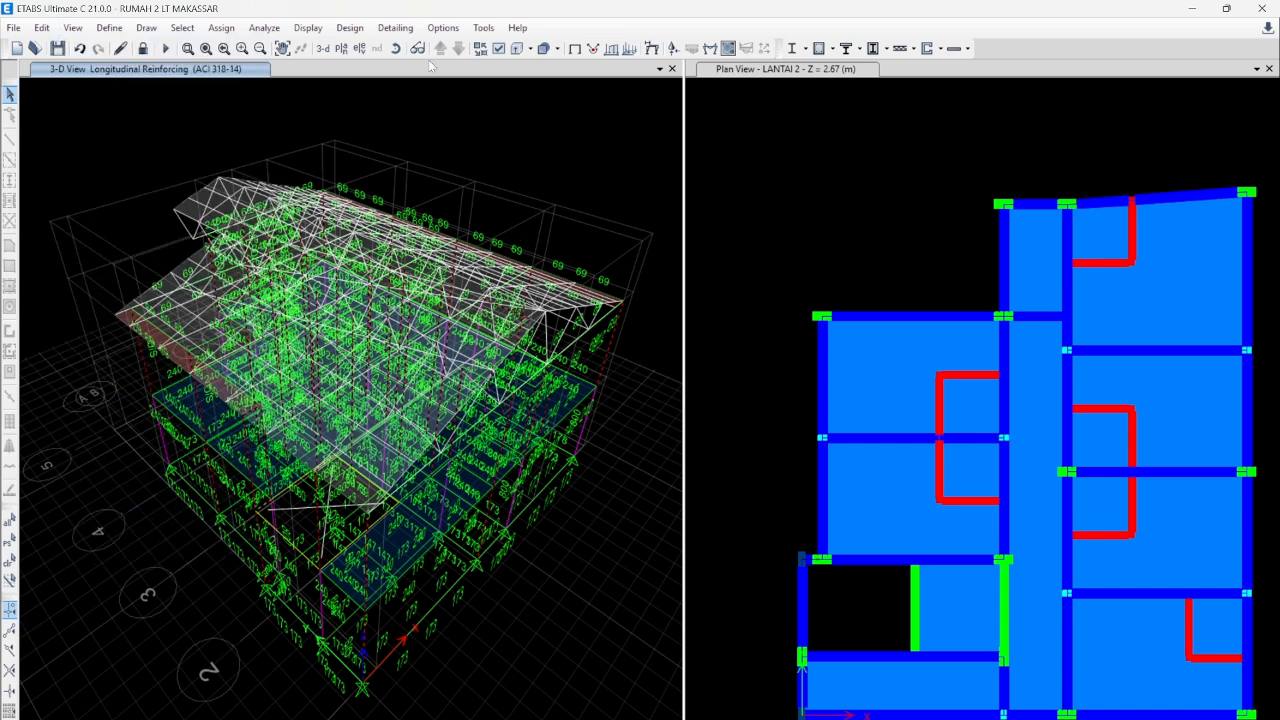
left_click(591, 52)
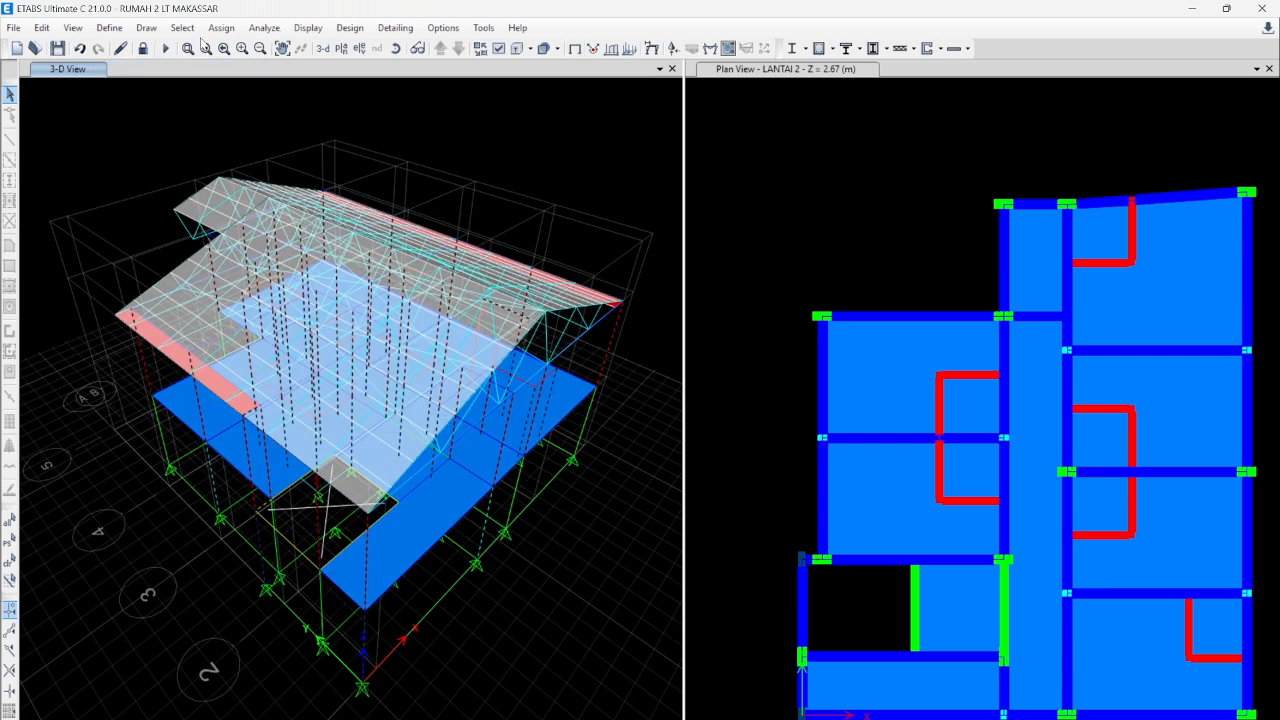
left_click(73, 27)
left_click(120, 397)
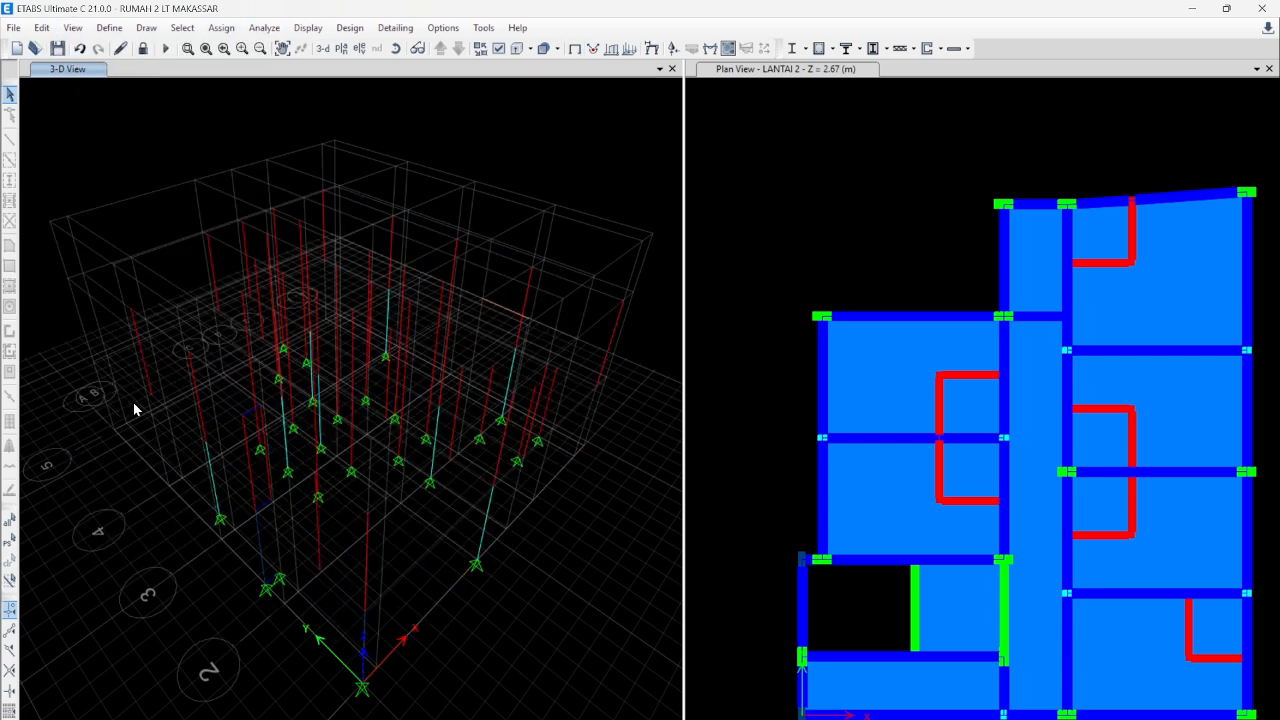
middle_click_drag(379, 530, 321, 530)
middle_click_drag(408, 550, 281, 171, "shift")
- Remove the combinations Comb3.1-EQ through Comb3.8-RS from the concrete frame design combinations
left_click(349, 27)
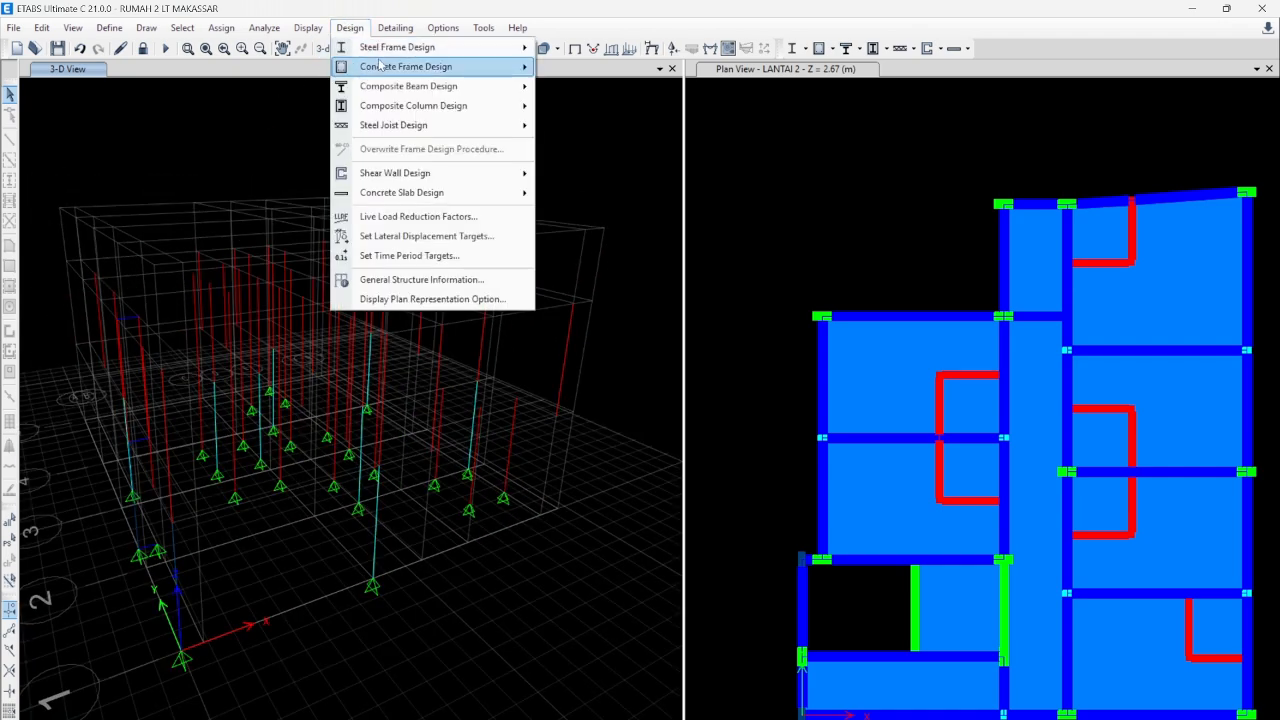
mouse_move(385, 66)
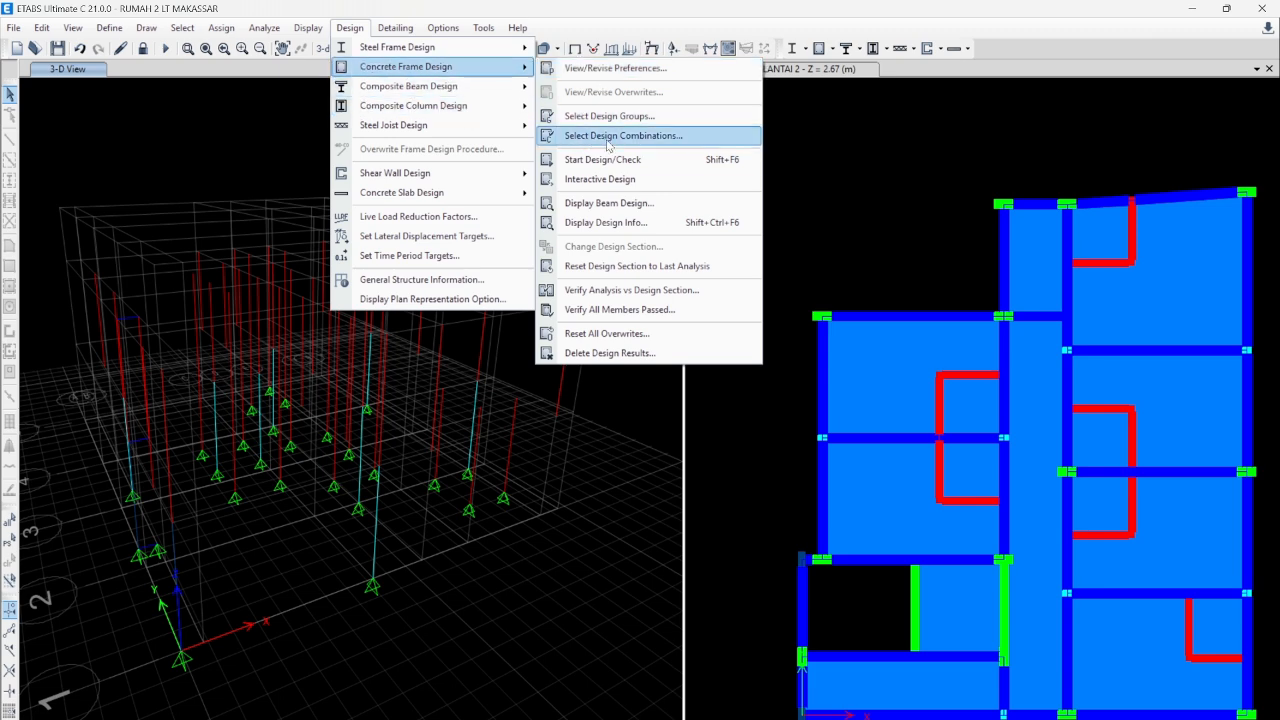
left_click(607, 146)
left_click(706, 346)
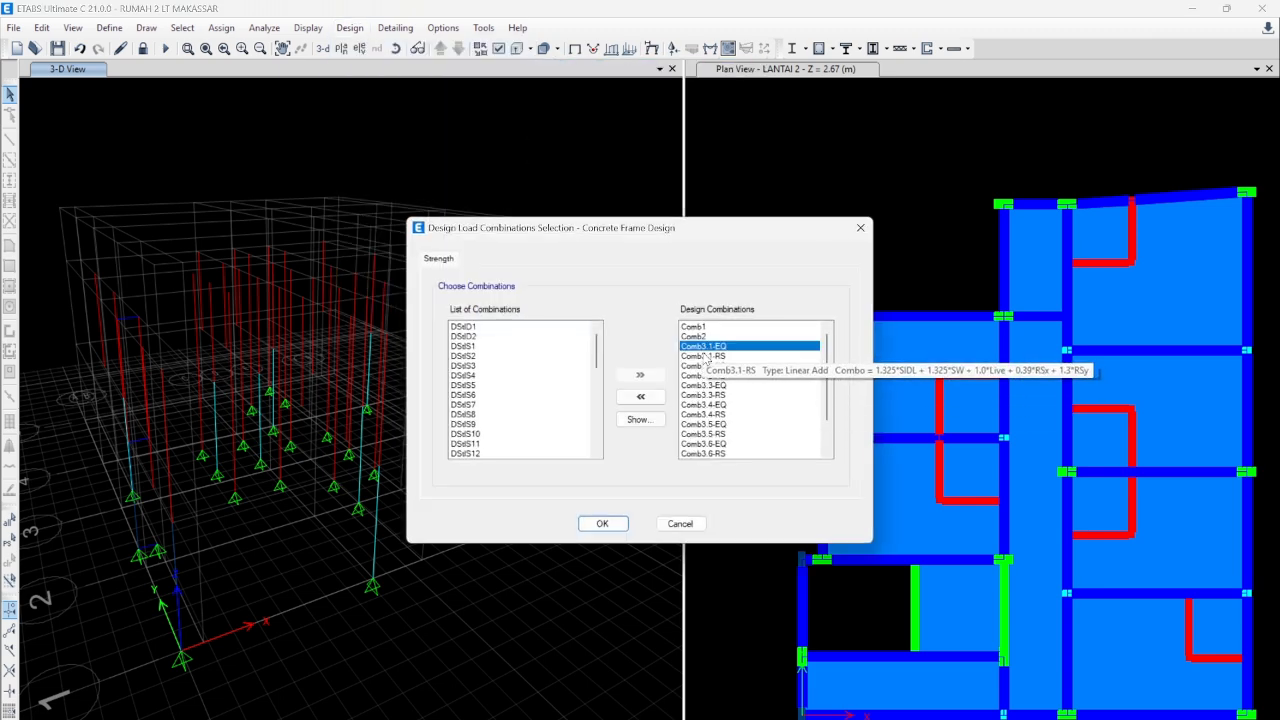
scroll(706, 360, "down", 2)
left_click(688, 454, "shift")
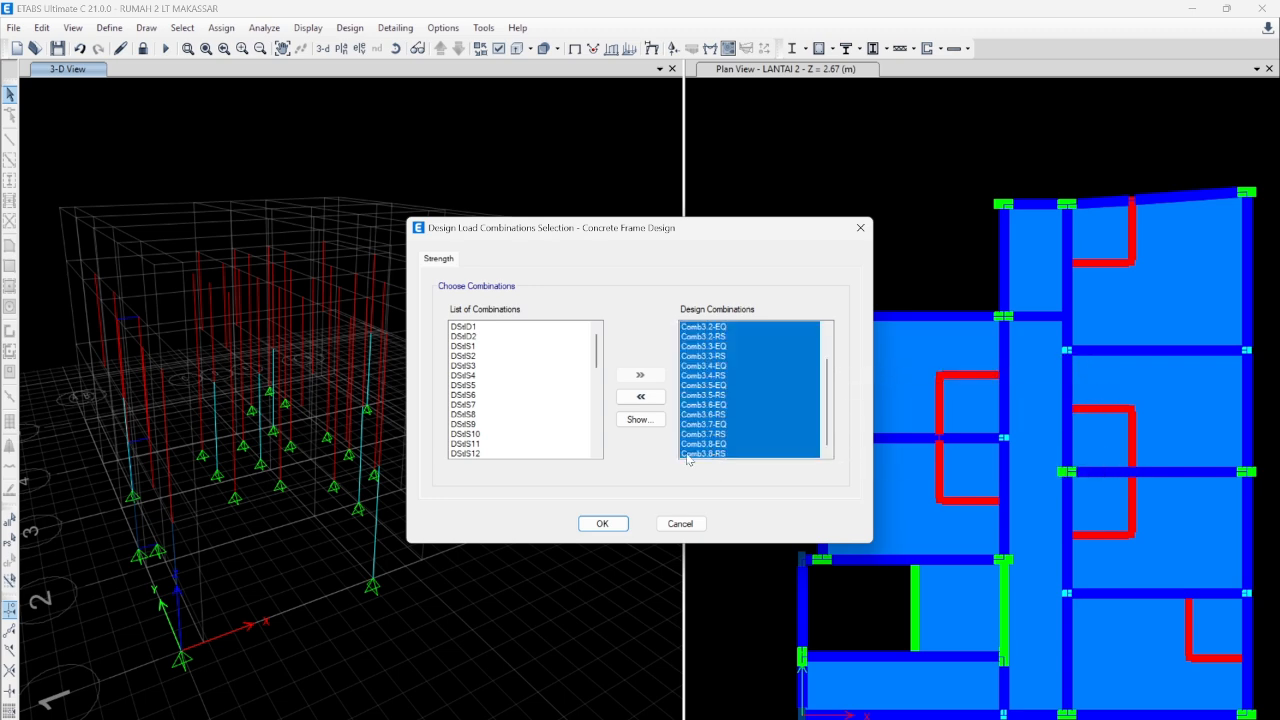
left_click(640, 396)
left_click(602, 523)
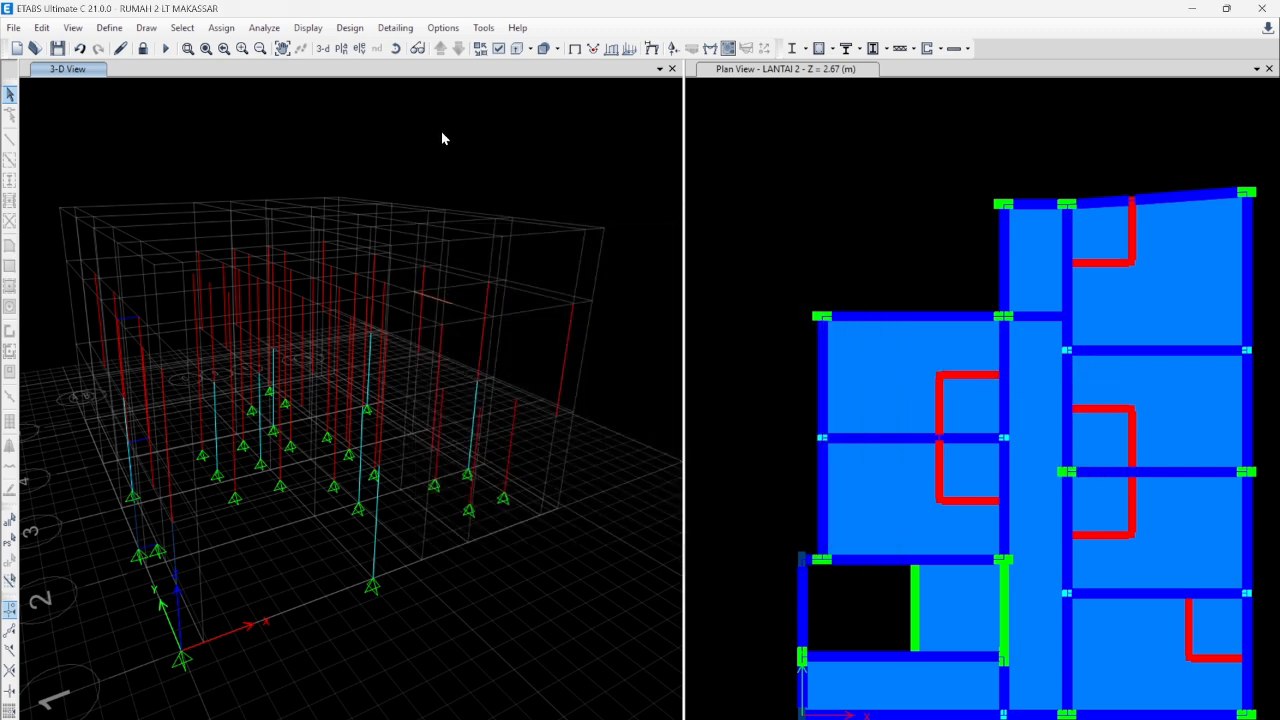
- Rerun the concrete frame design check using only Comb1 and Comb2
left_click(349, 27)
mouse_move(450, 72)
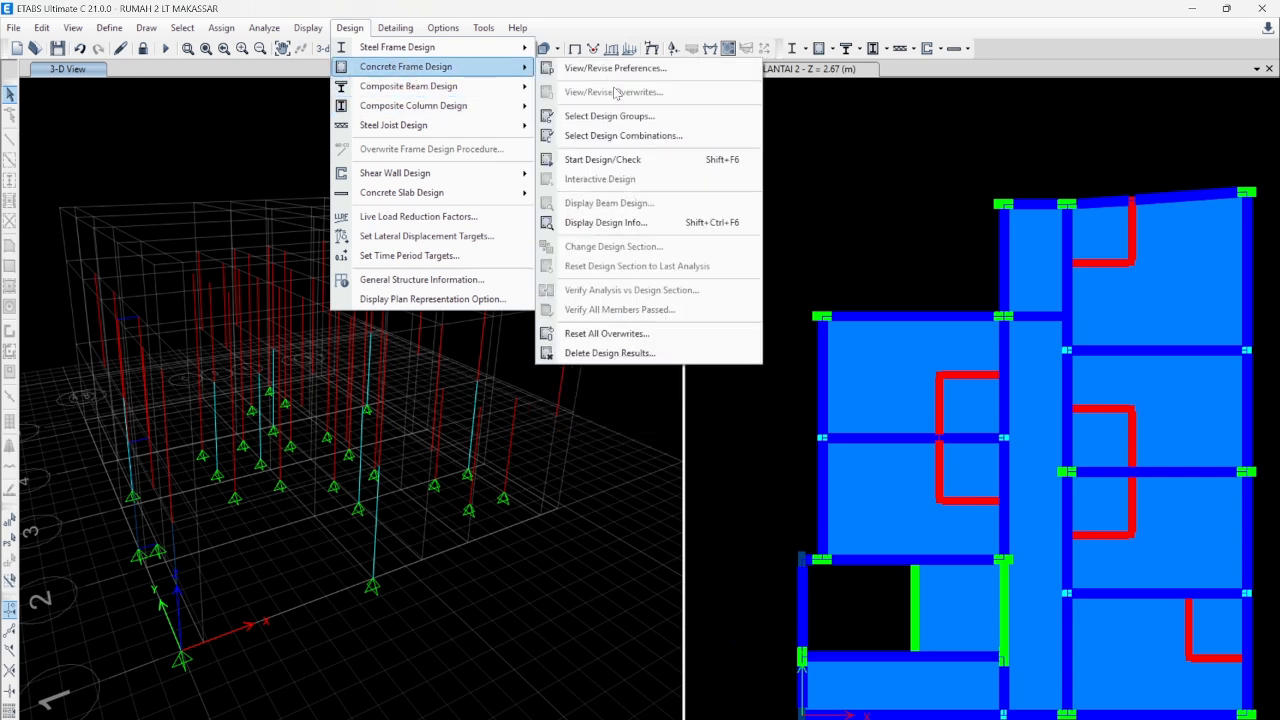
left_click(602, 159)
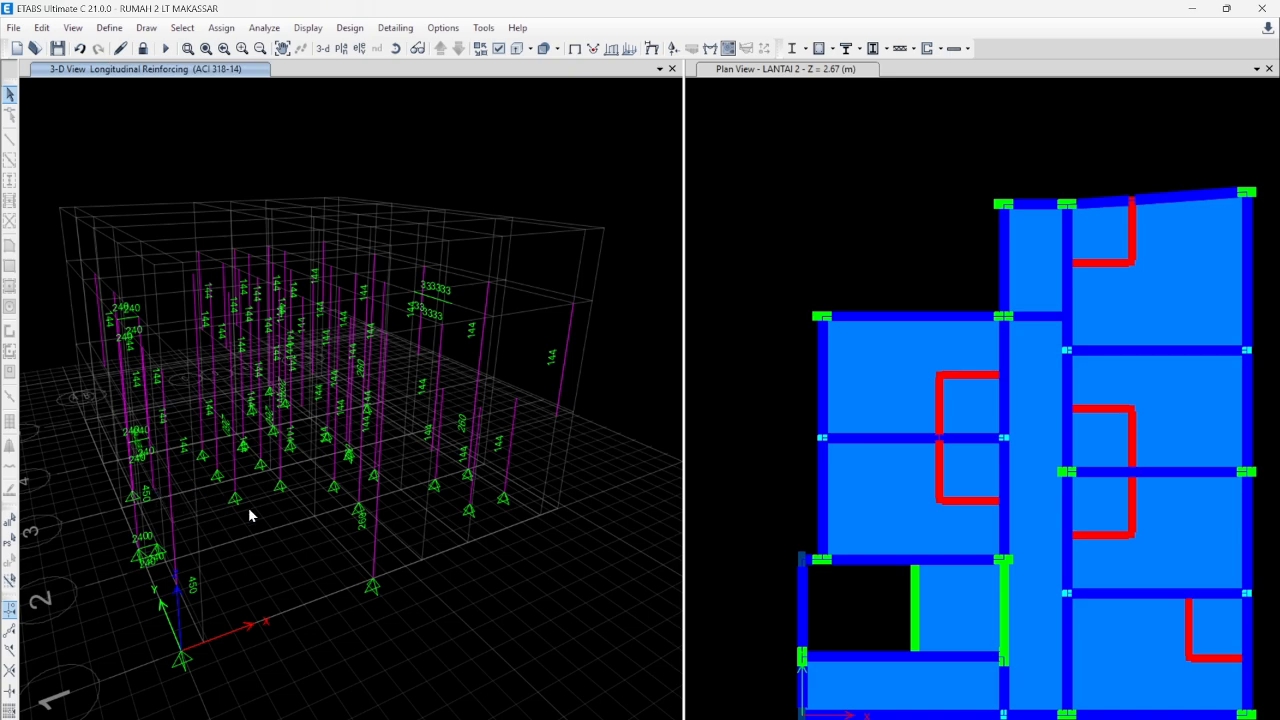
- Review the concrete design information of the KP2 column C13 at LANTAI 2 and close it
middle_click_drag(249, 510, 183, 524, "shift")
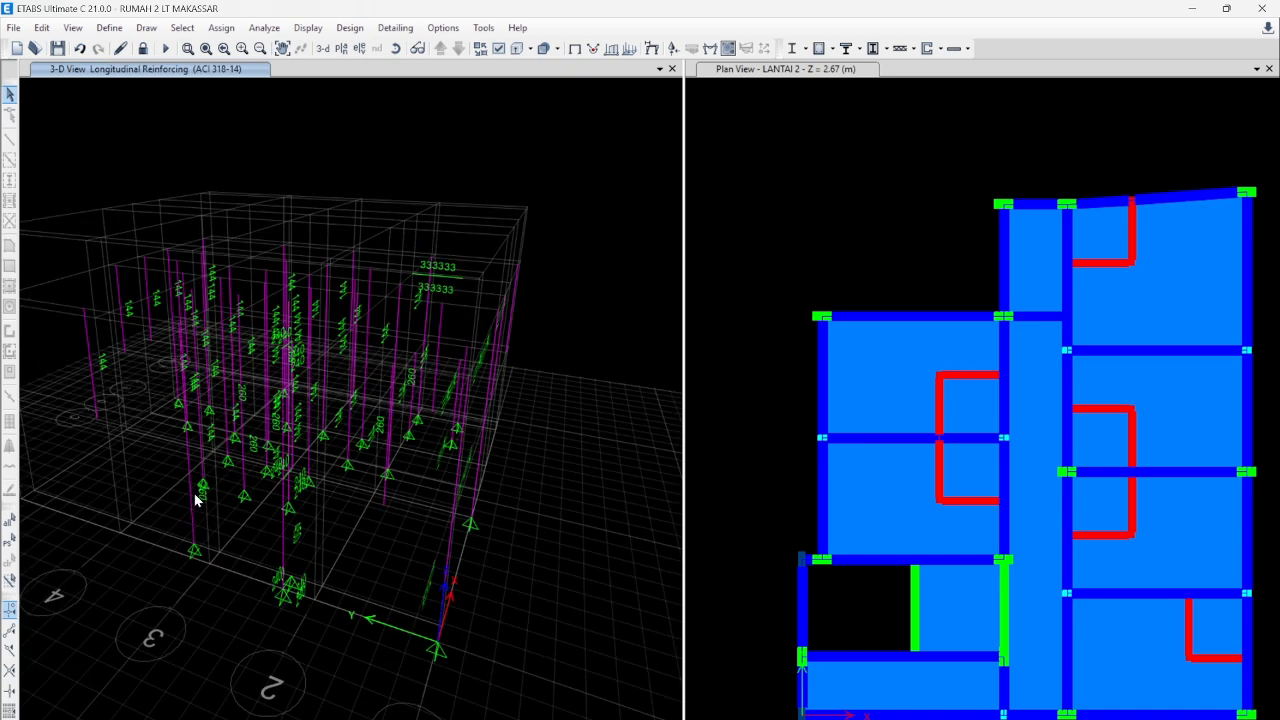
middle_click_drag(338, 540, 263, 524, "shift")
scroll(230, 480, "up", 4)
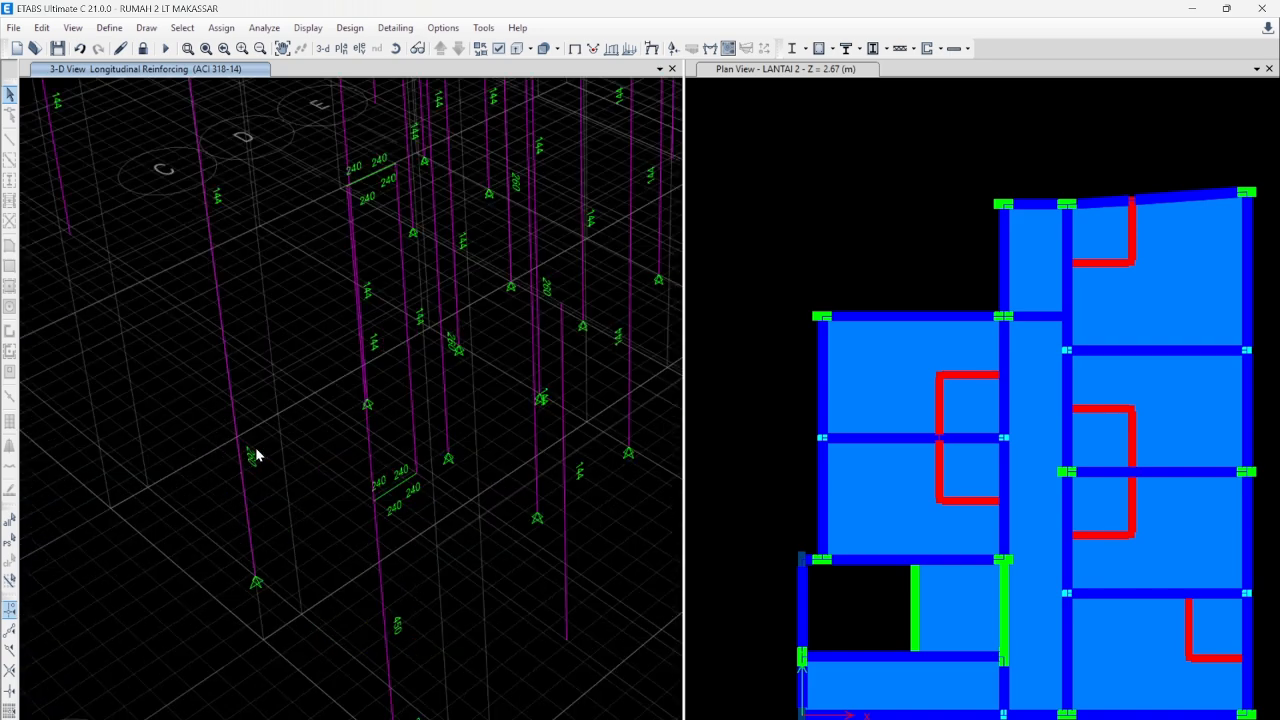
right_click(235, 456)
left_click(229, 431)
right_click(240, 440)
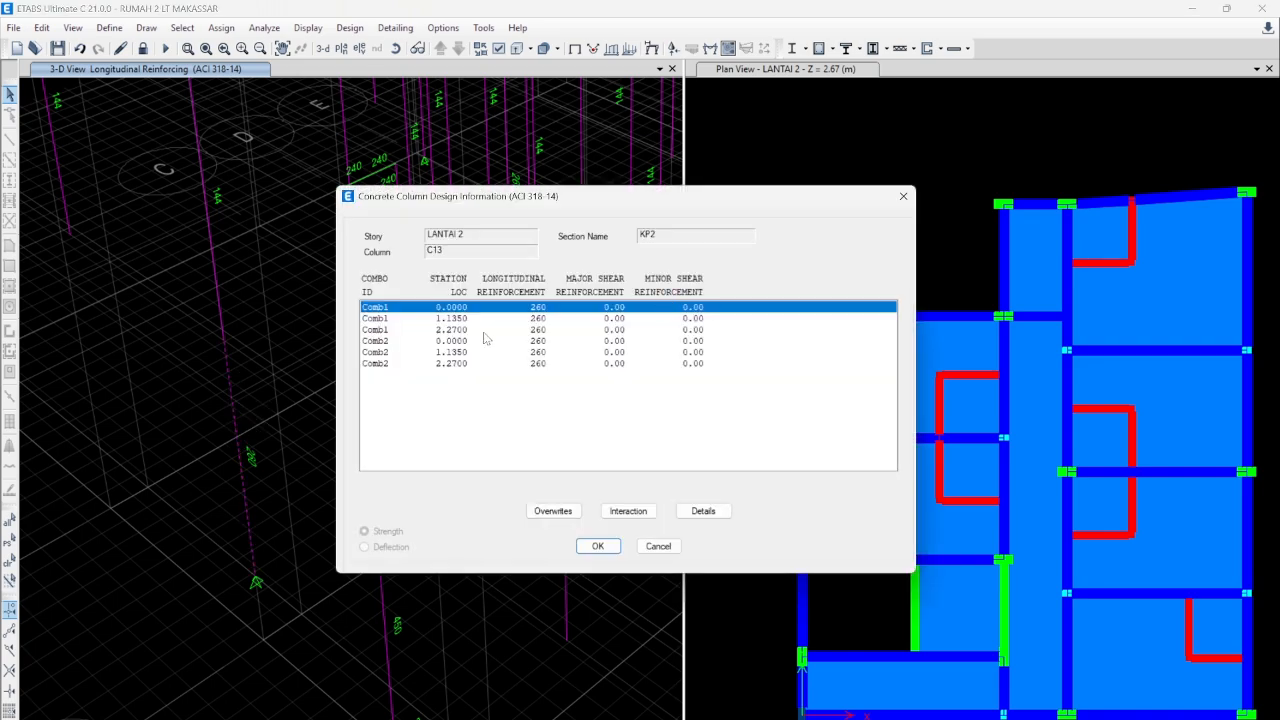
left_click(900, 178)
- Restore the visibility of all objects in the 3-D view
scroll(196, 211, "down", 5)
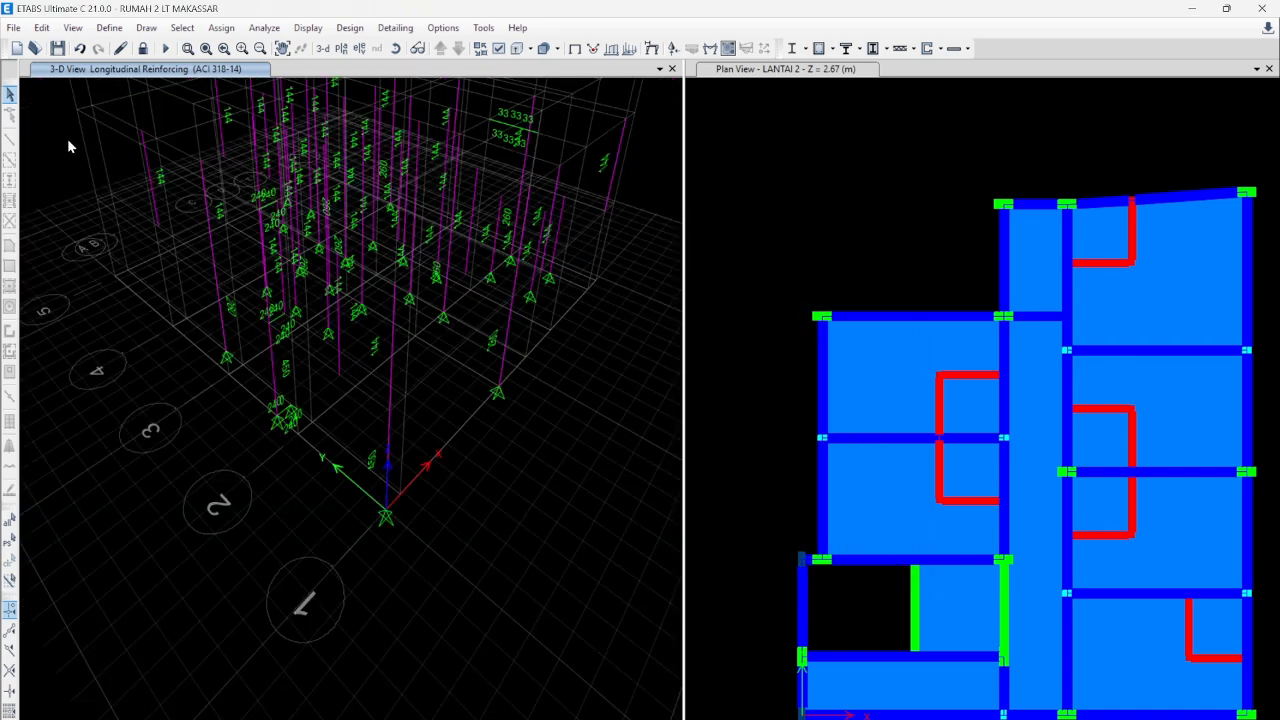
middle_click_drag(293, 109, 267, 120)
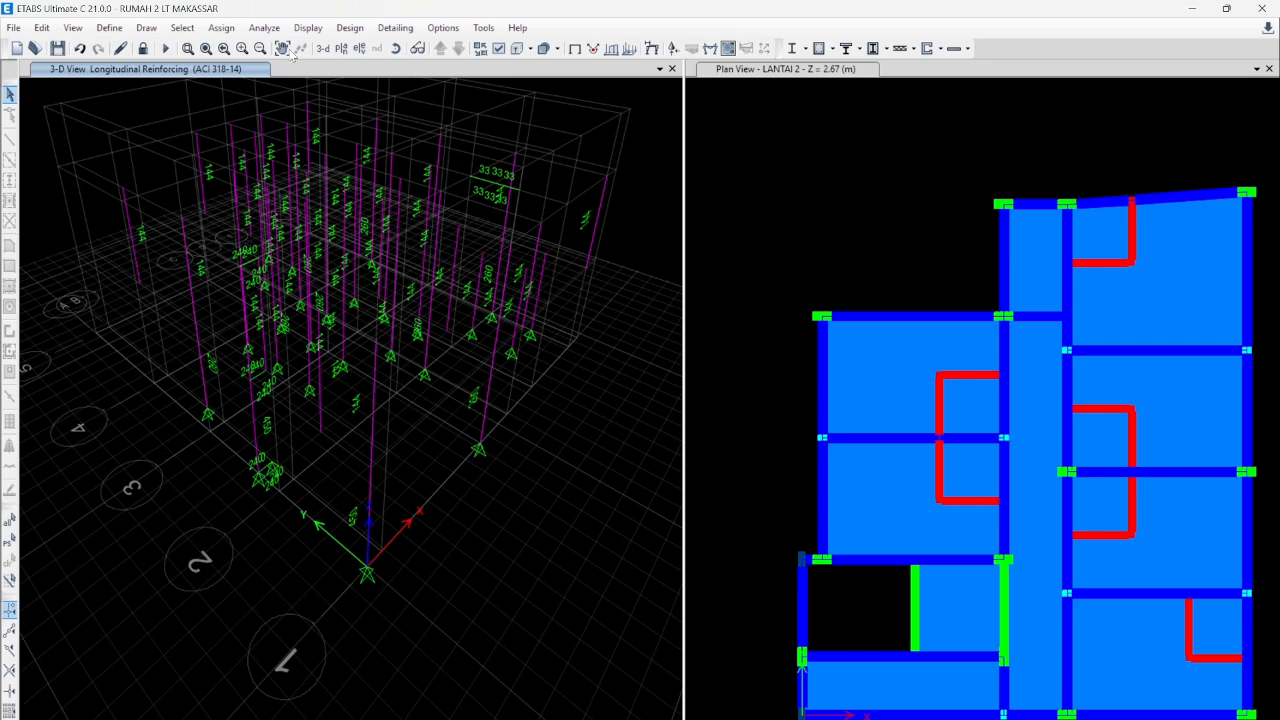
left_click(73, 27)
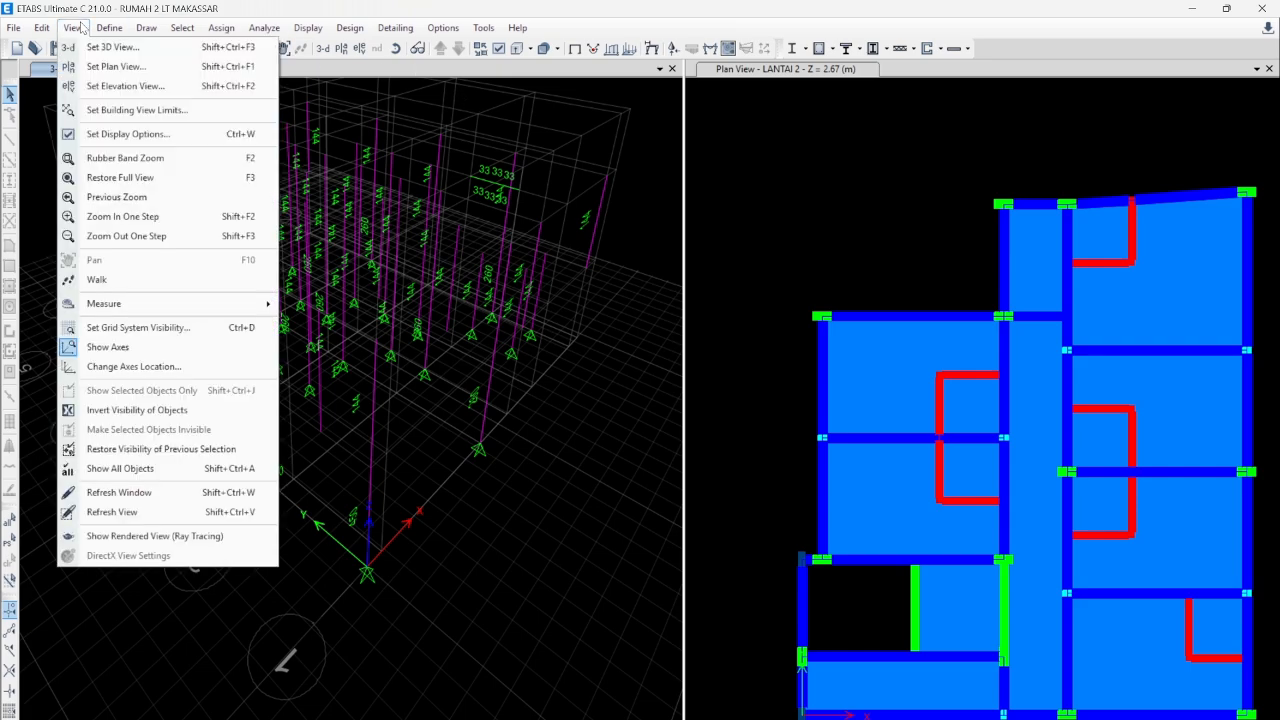
left_click(140, 469)
middle_click_drag(113, 305, 129, 354)
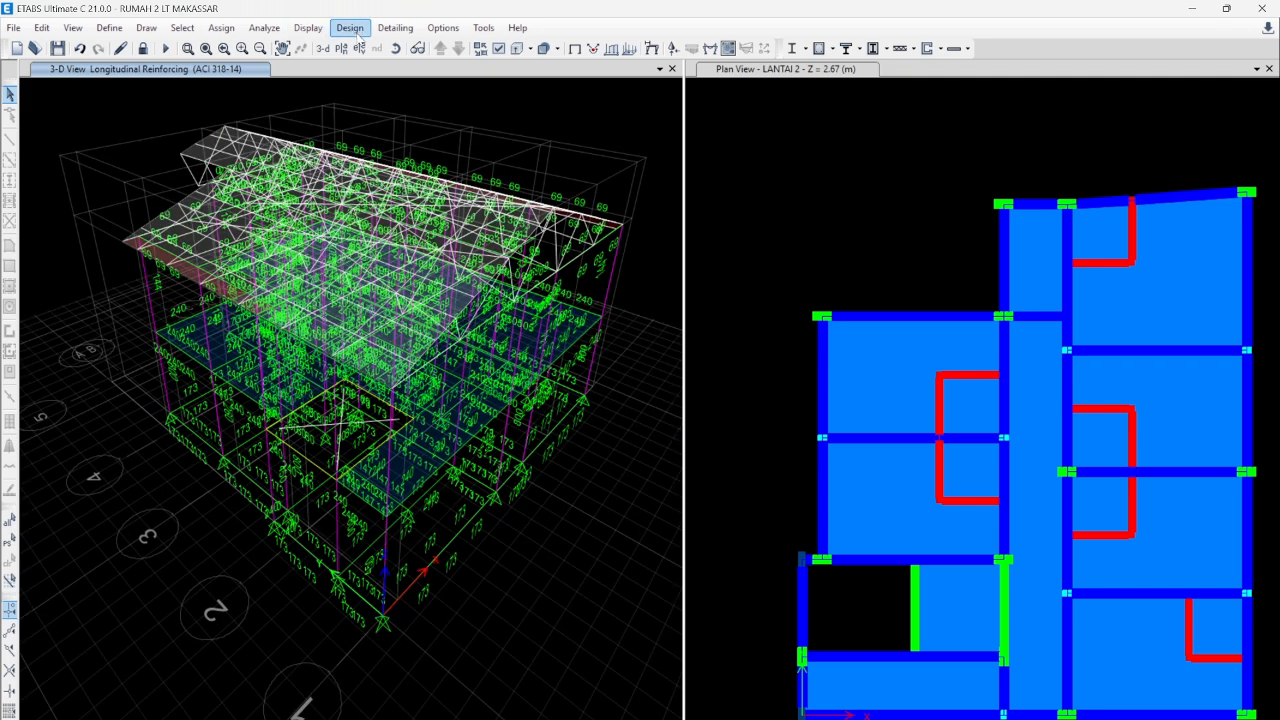
- Display the Modal case's mode 1 deformed shape and examine the building's movement from several angles
left_click(316, 30)
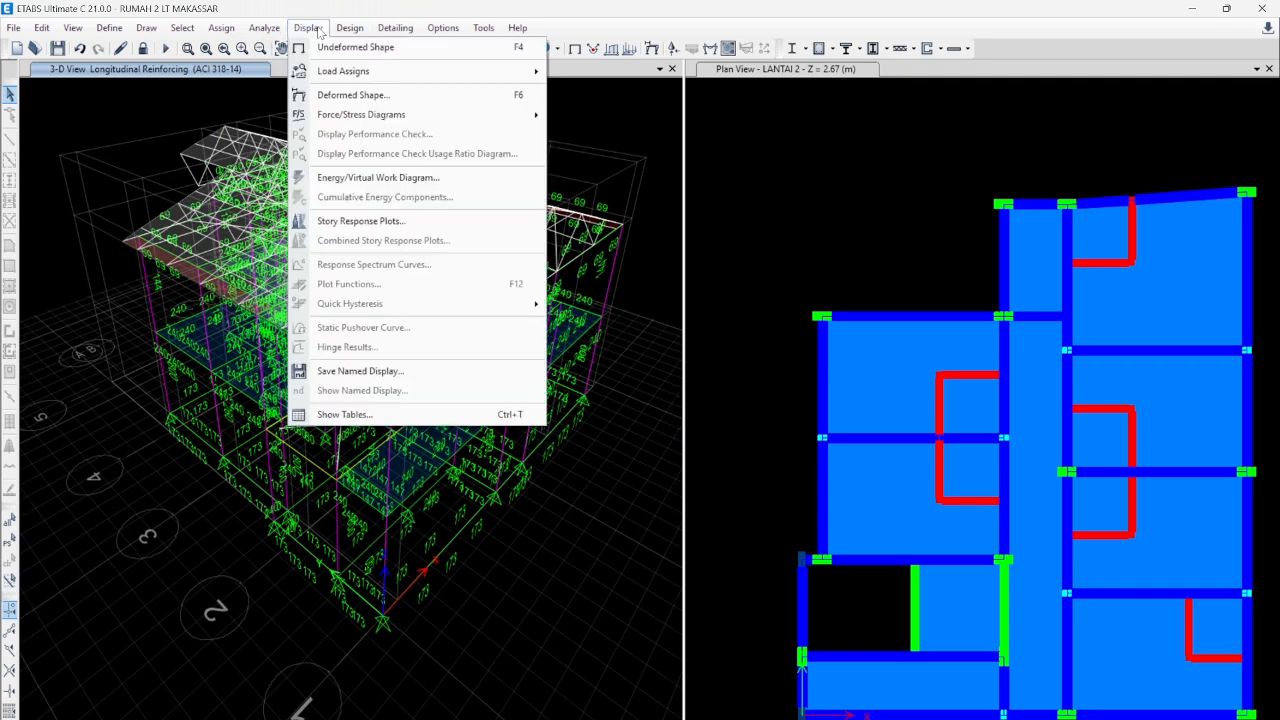
left_click(359, 95)
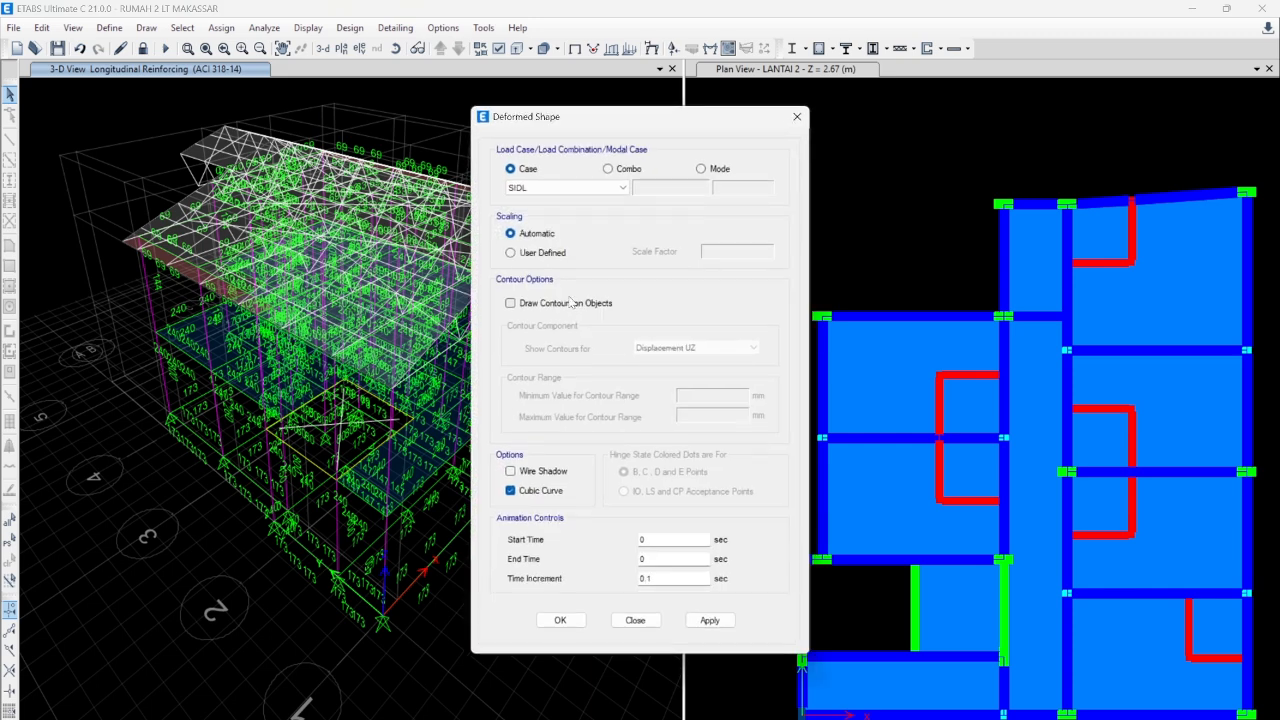
left_click(704, 169)
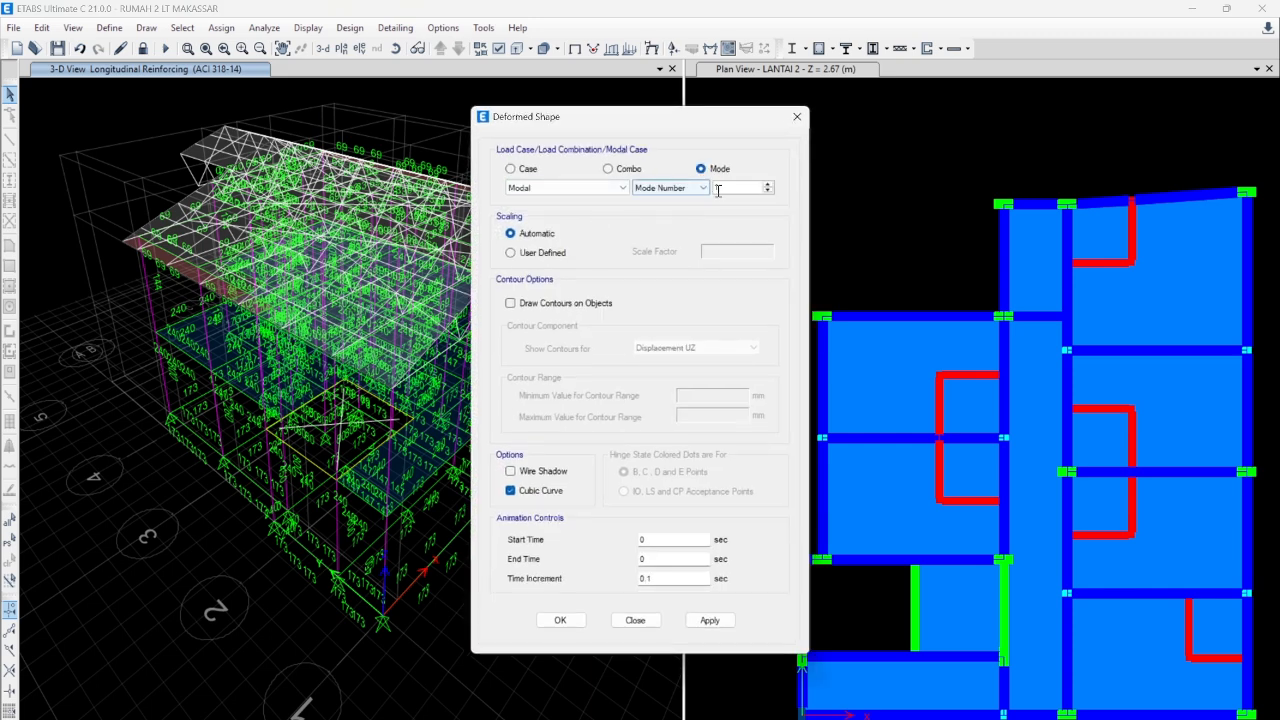
left_click(709, 620)
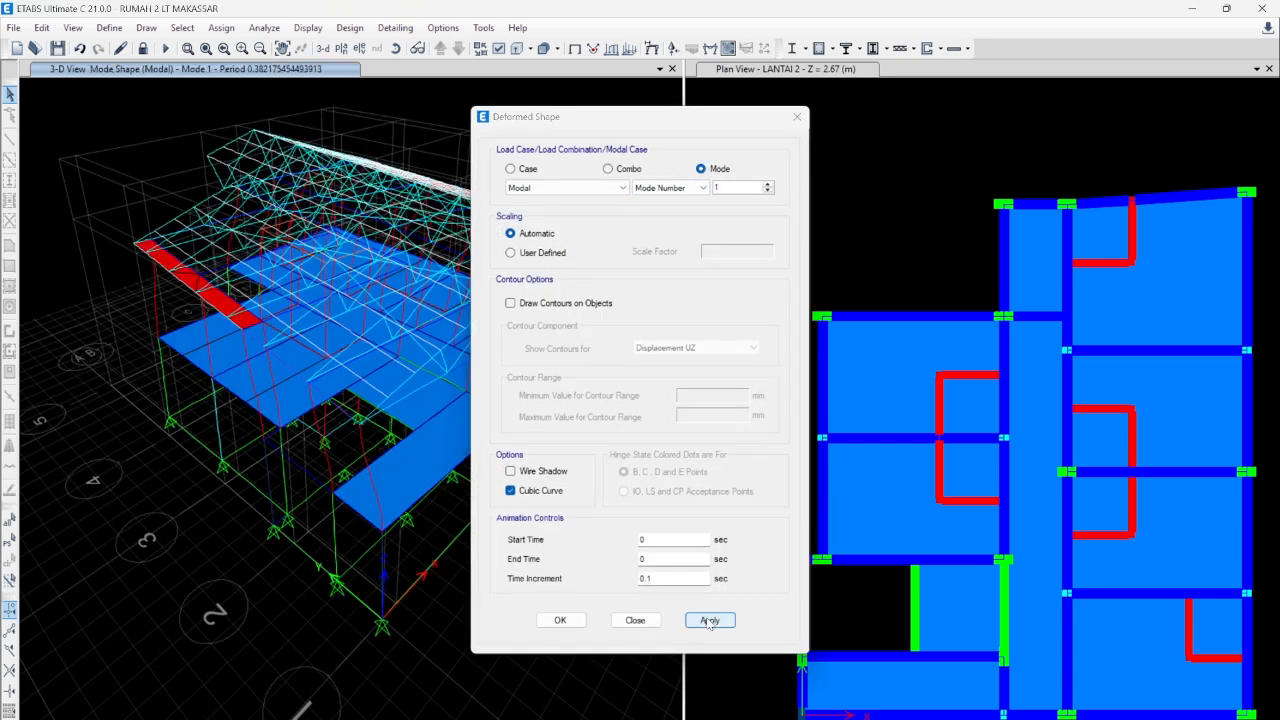
left_click(565, 621)
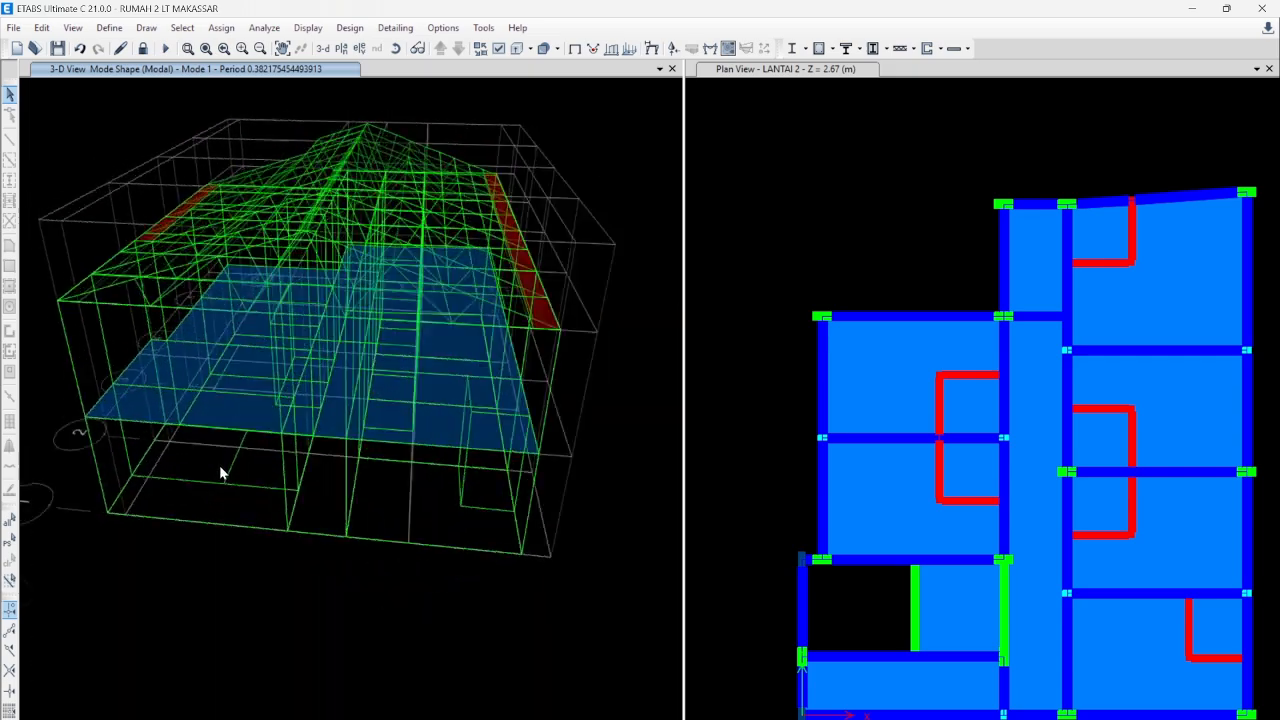
middle_click_drag(220, 466, 156, 414)
middle_click_drag(80, 176, 97, 226)
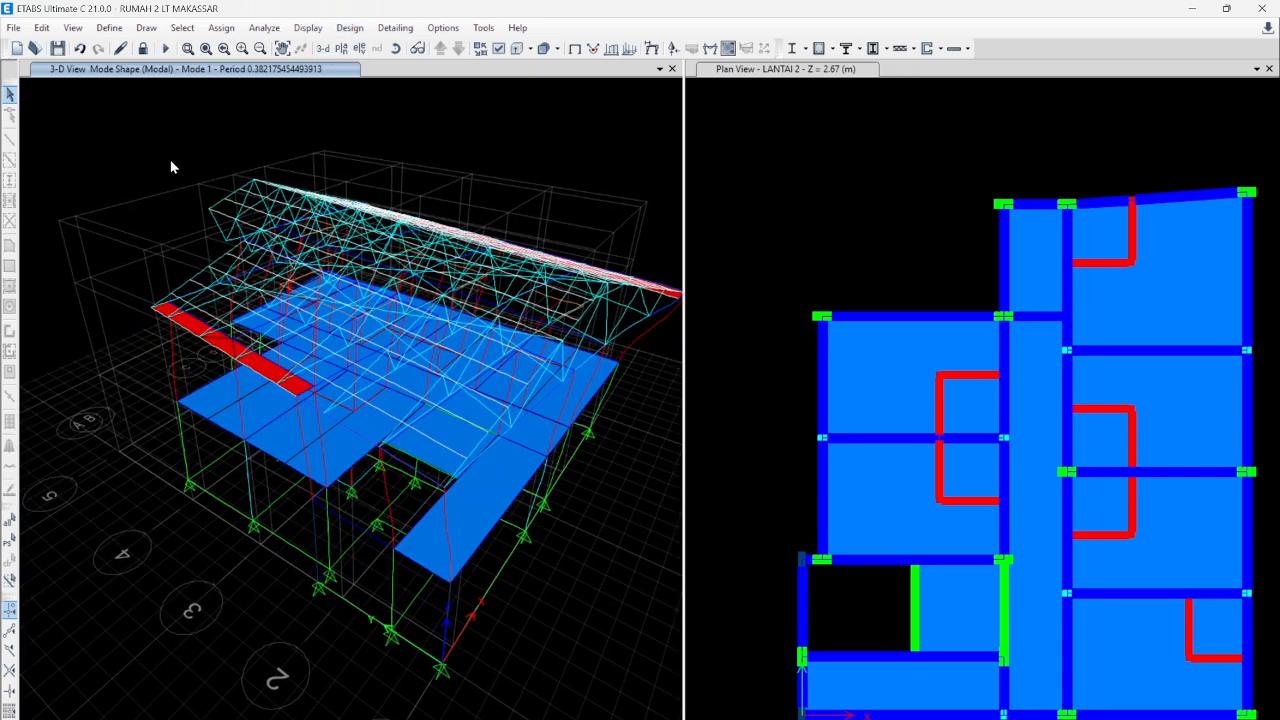
mouse_move(278, 345)
middle_mouse_down("shift")
mouse_move(310, 328)
mouse_move(185, 502)
middle_mouse_up("shift")
scroll(179, 474, "up", 4)
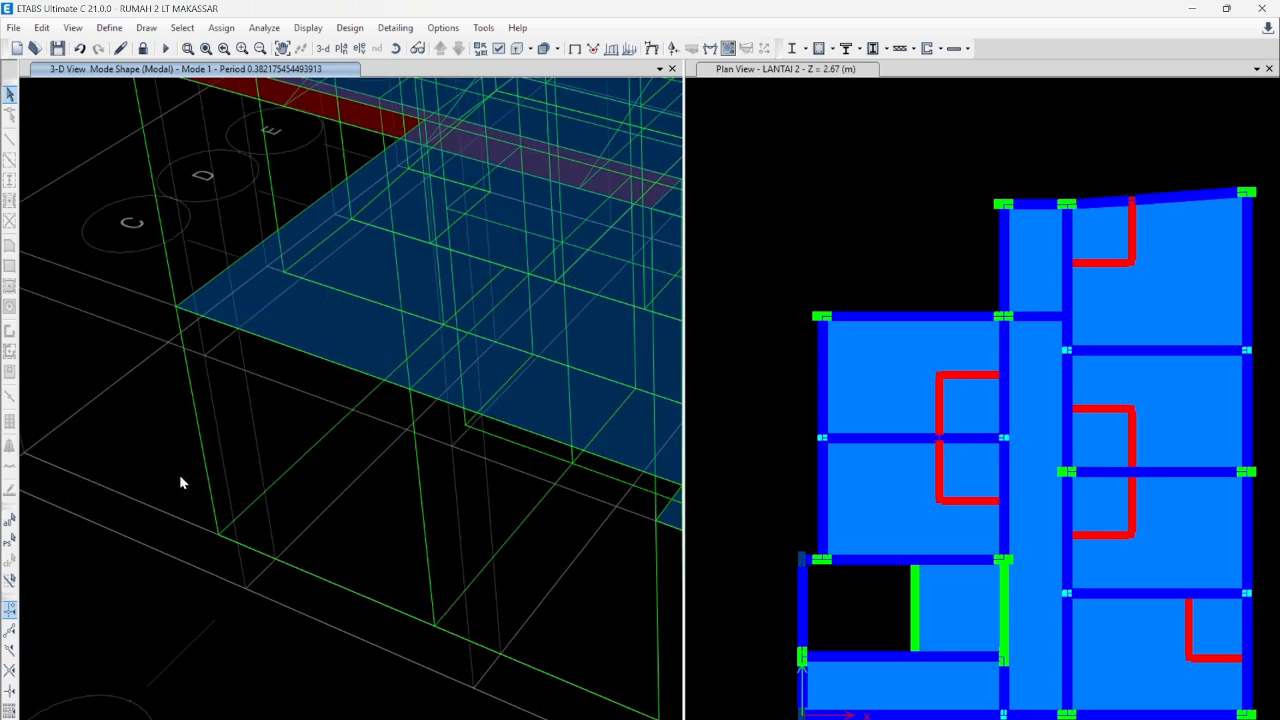
scroll(185, 425, "down", 4)
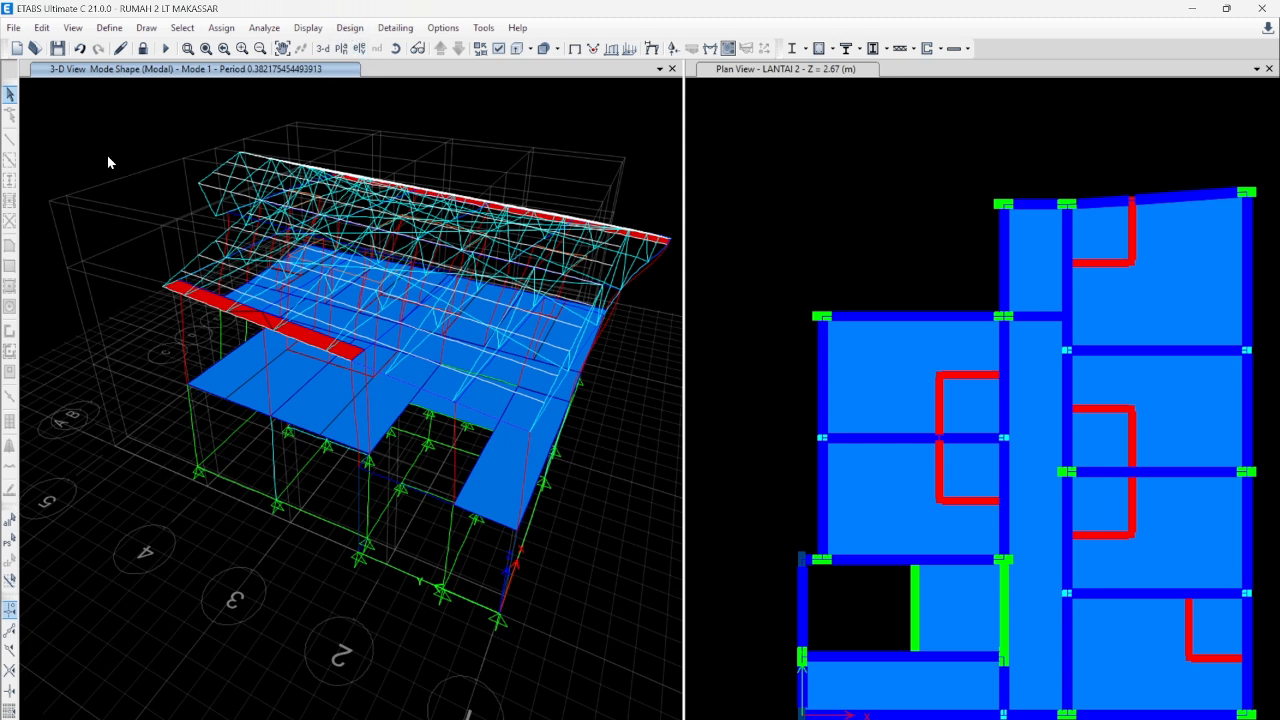
- Return the 3-D view to the undeformed shape, then verify that all concrete members pass and dismiss the result
left_click(575, 48)
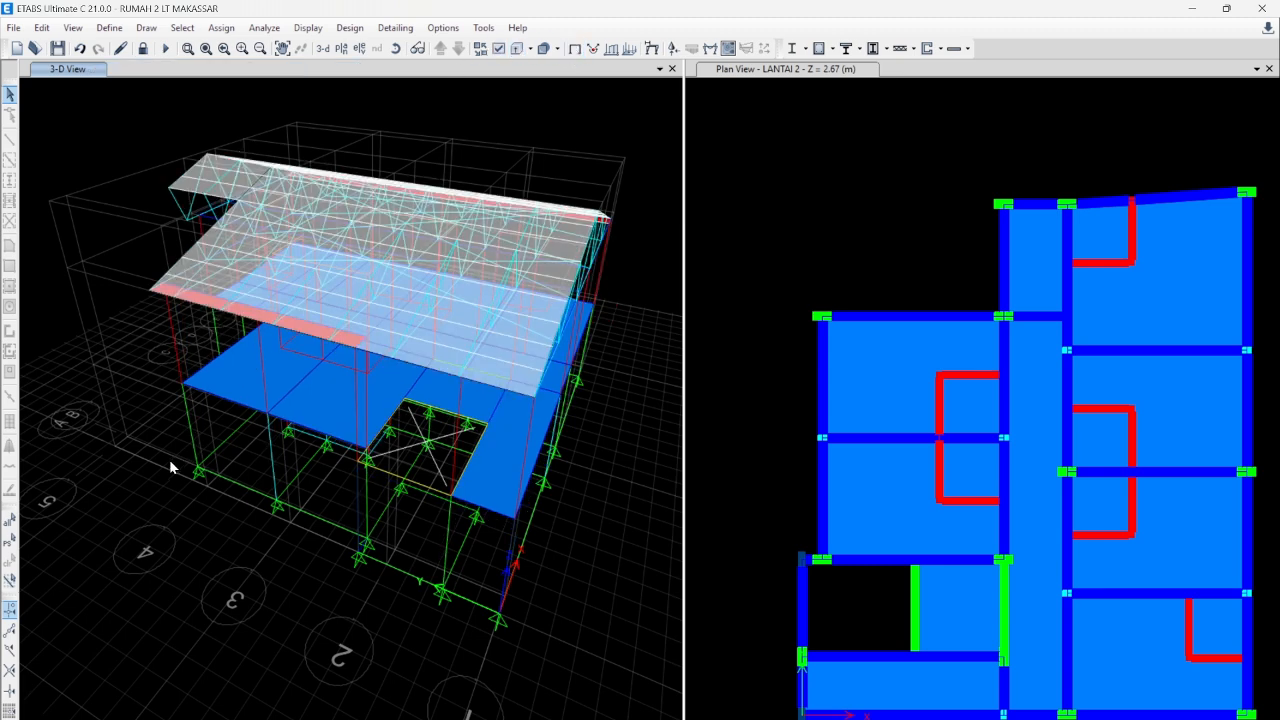
left_click(349, 27)
mouse_move(384, 68)
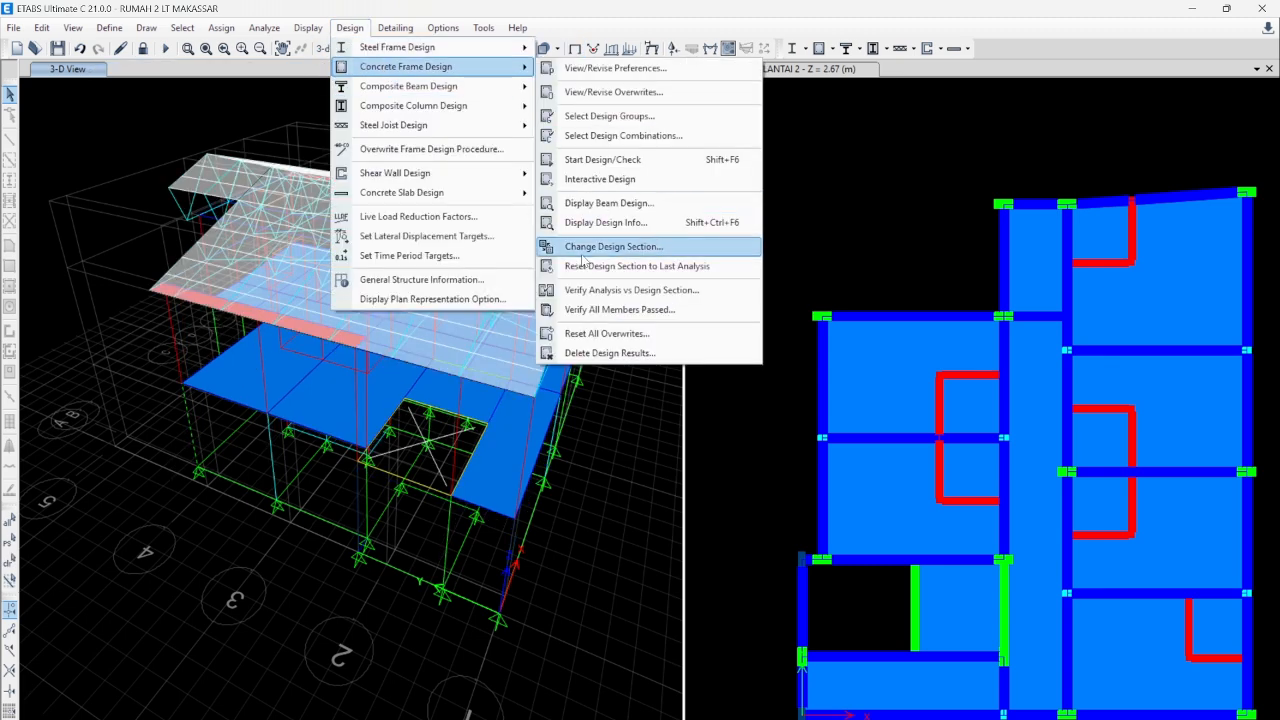
left_click(612, 310)
left_click(725, 446)
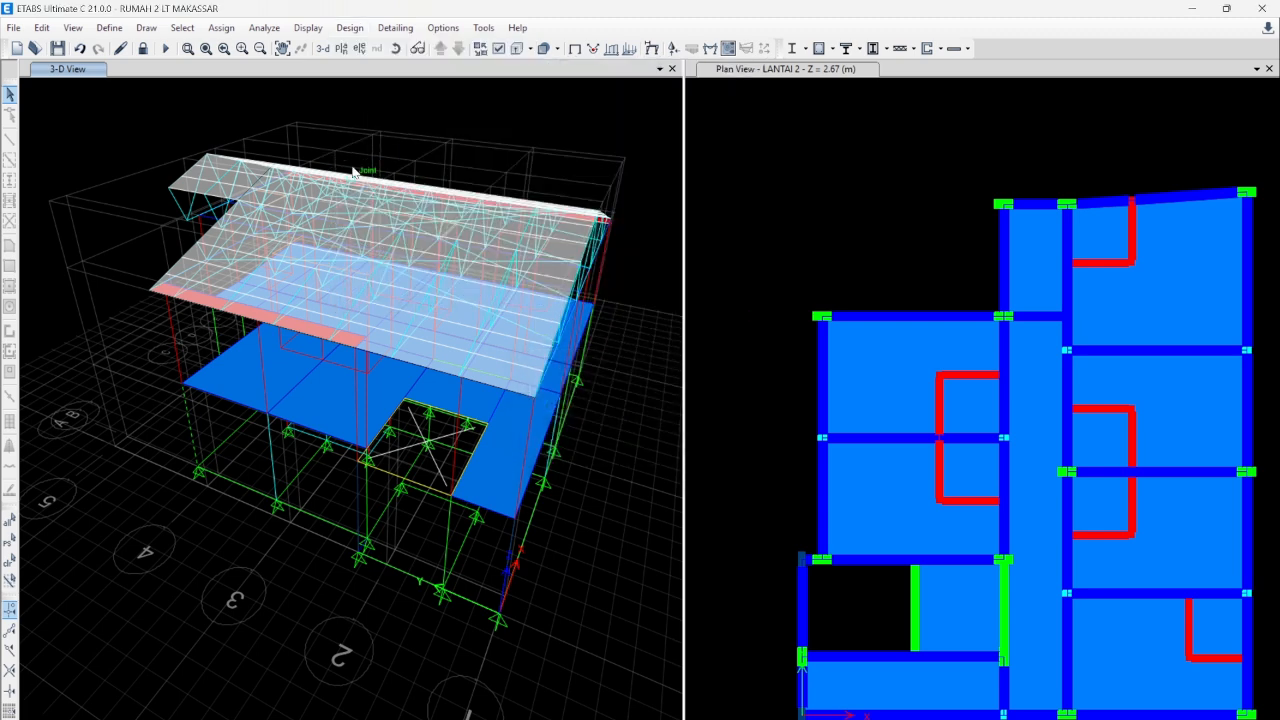
- Repeat the verification of all concrete members against the design check and dismiss the result
left_click(357, 27)
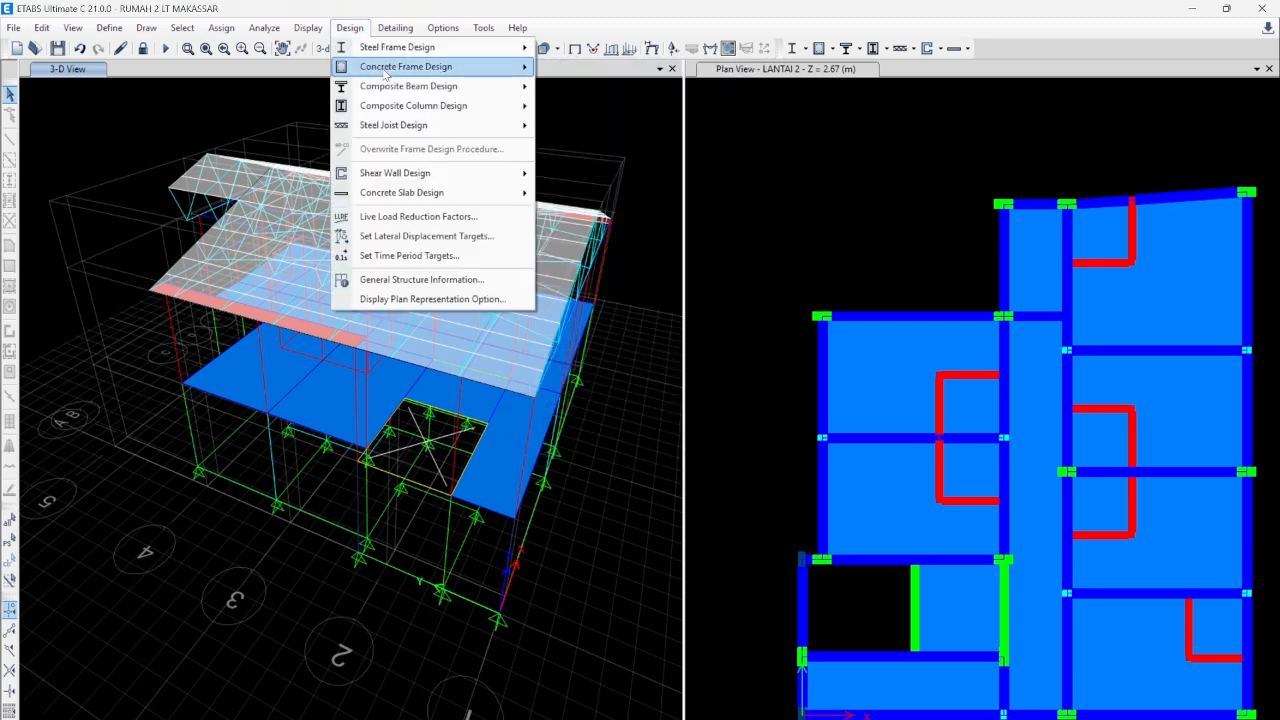
left_click(140, 145)
left_click(349, 27)
mouse_move(394, 70)
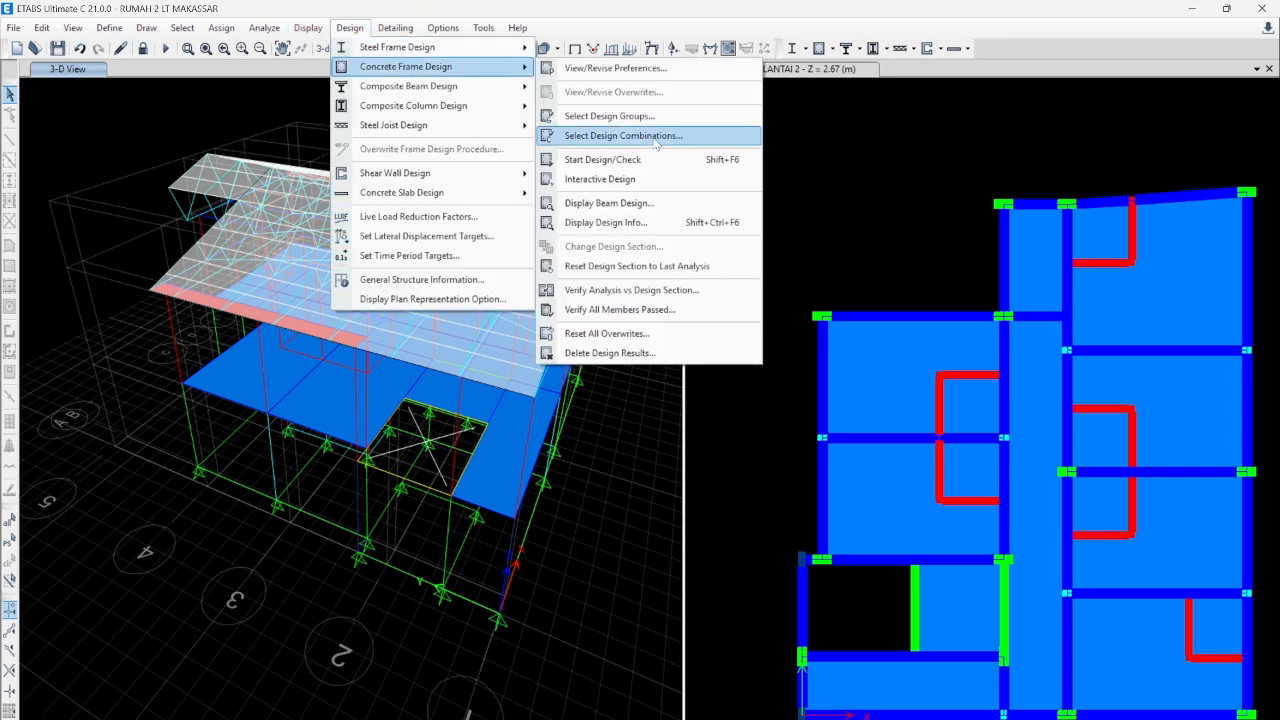
left_click(620, 310)
left_click(727, 445)
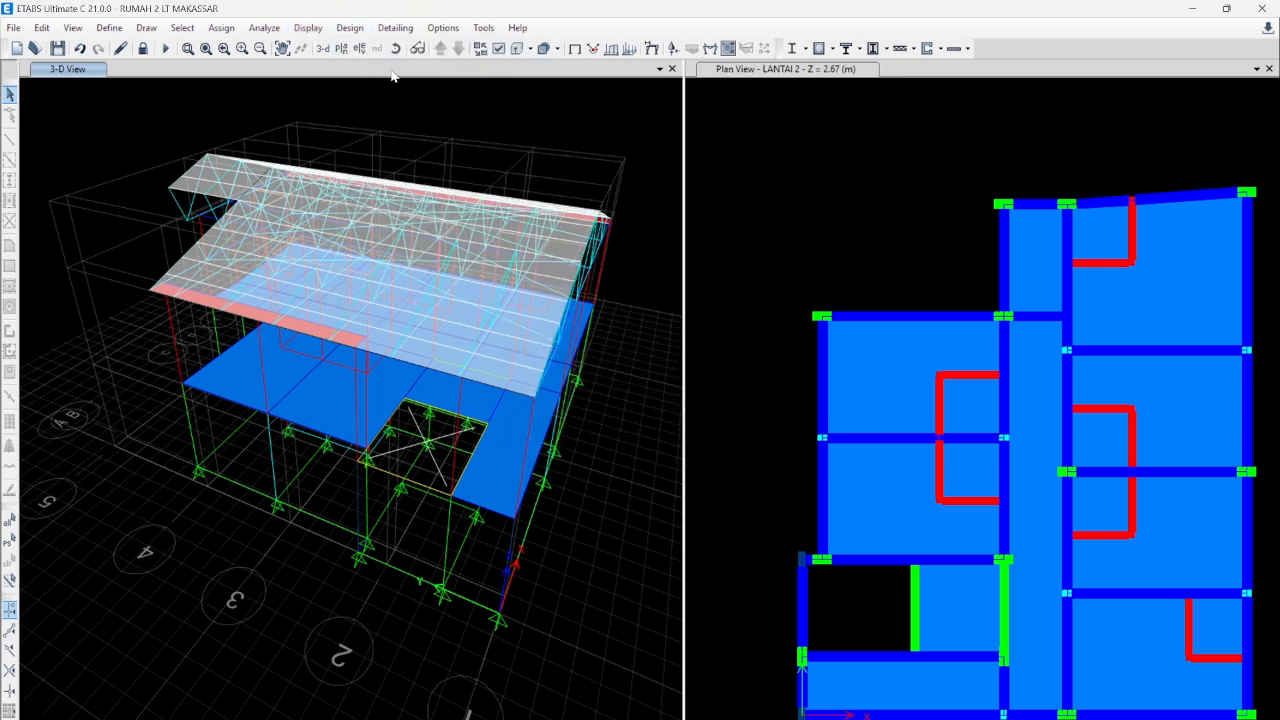
- Add the earthquake combinations, from Comb3.1-EQ and Comb3.1-RS onward, to the concrete frame design combinations alongside Comb1 and Comb2
left_click(349, 27)
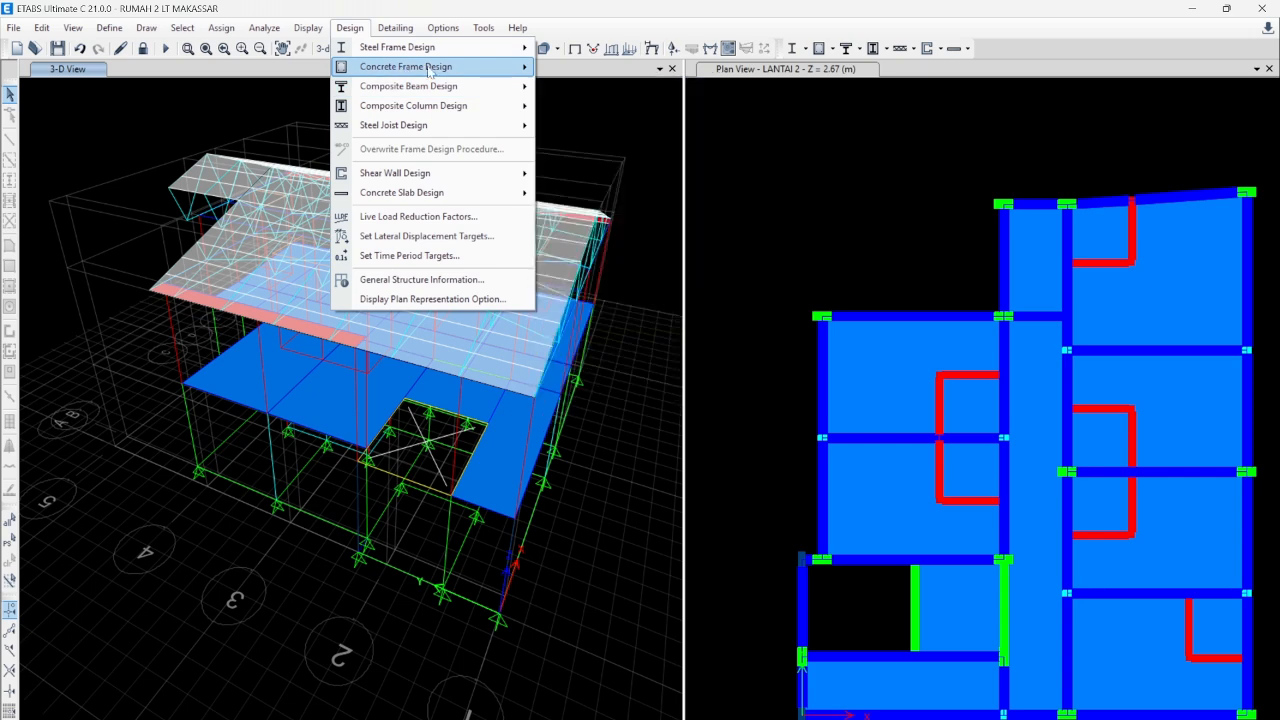
mouse_move(430, 67)
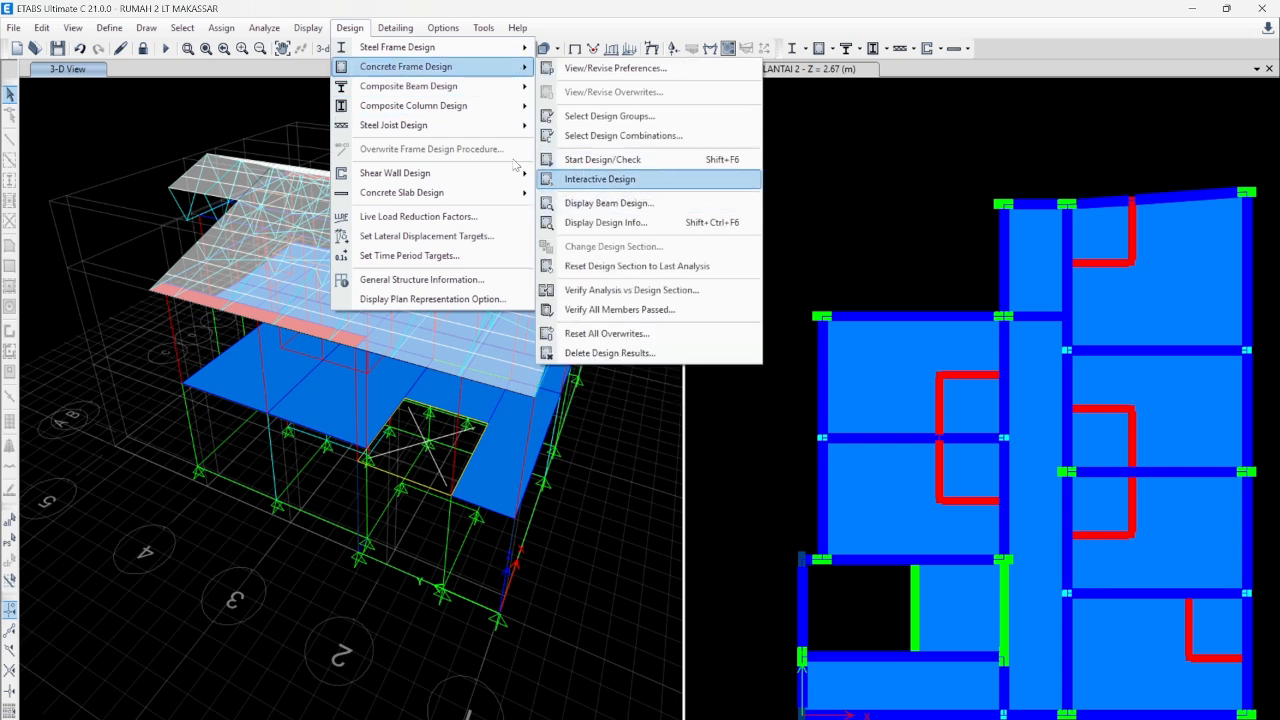
left_click(600, 140)
scroll(484, 380, "down", 4)
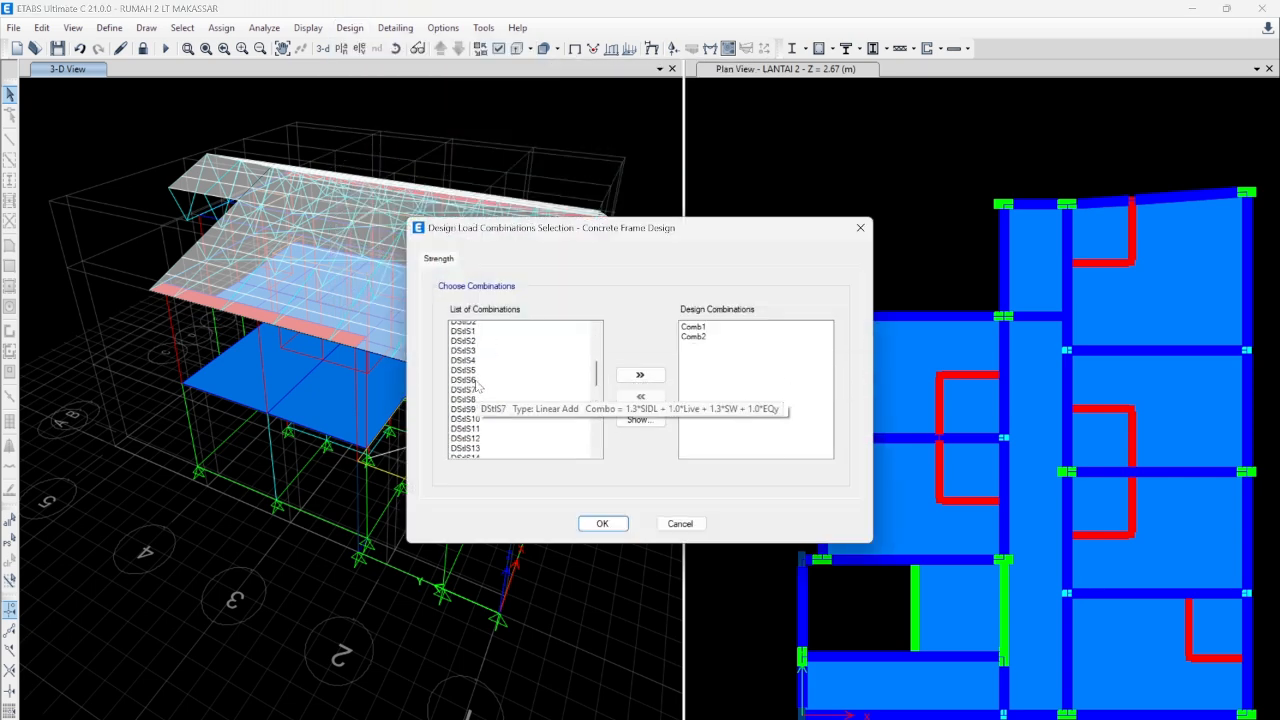
left_click(485, 356, "shift")
left_click(640, 374)
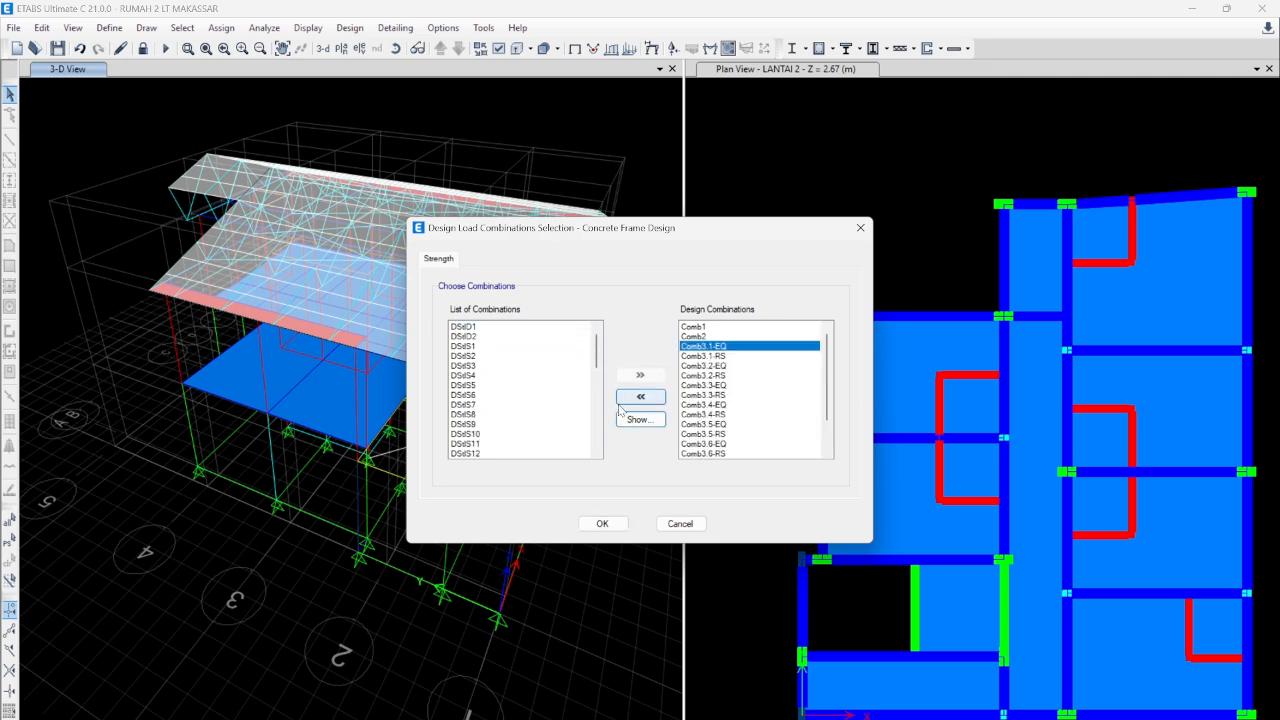
left_click(602, 523)
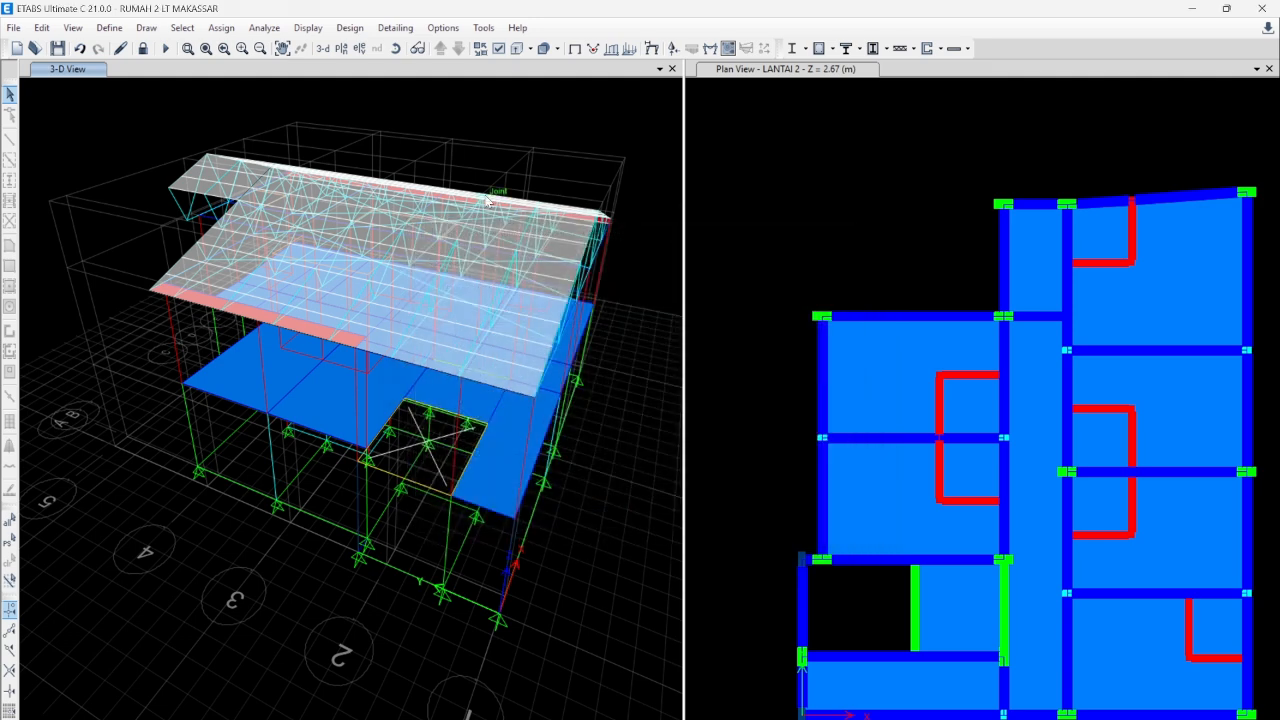
- Run the concrete frame design check with the earthquake combinations included
left_click(350, 27)
mouse_move(395, 67)
left_click(602, 160)
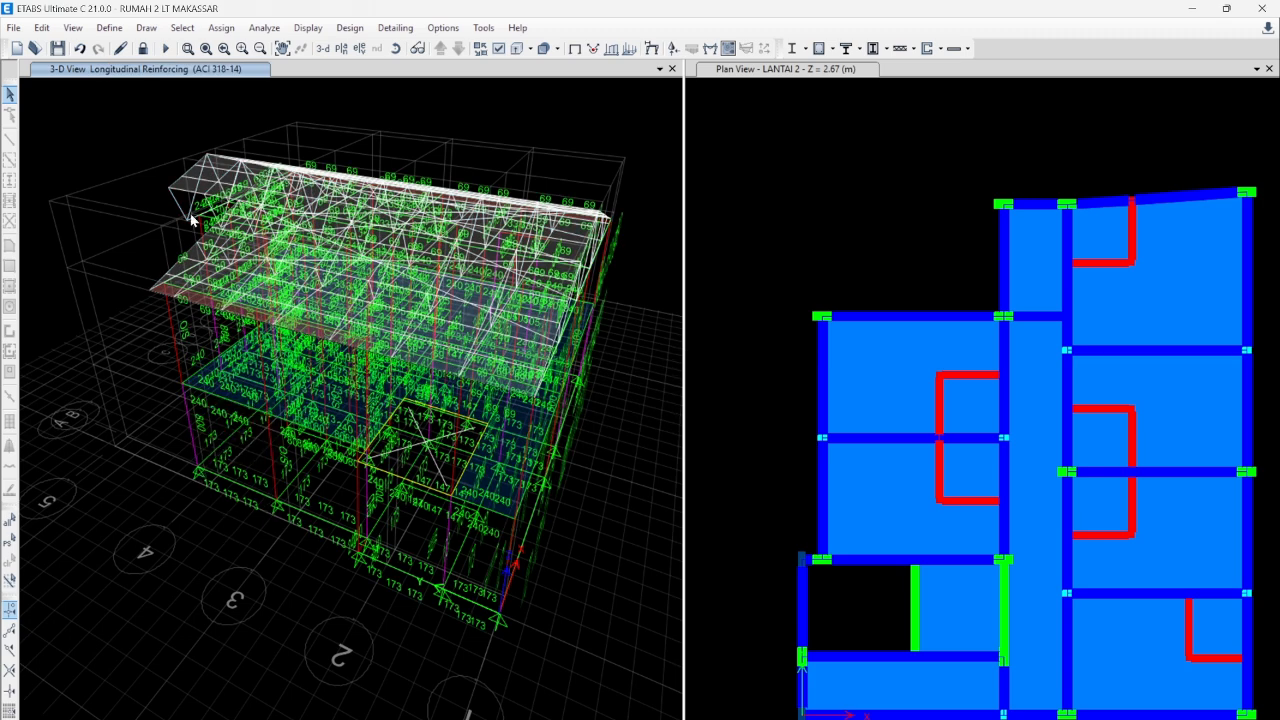
left_click(109, 27)
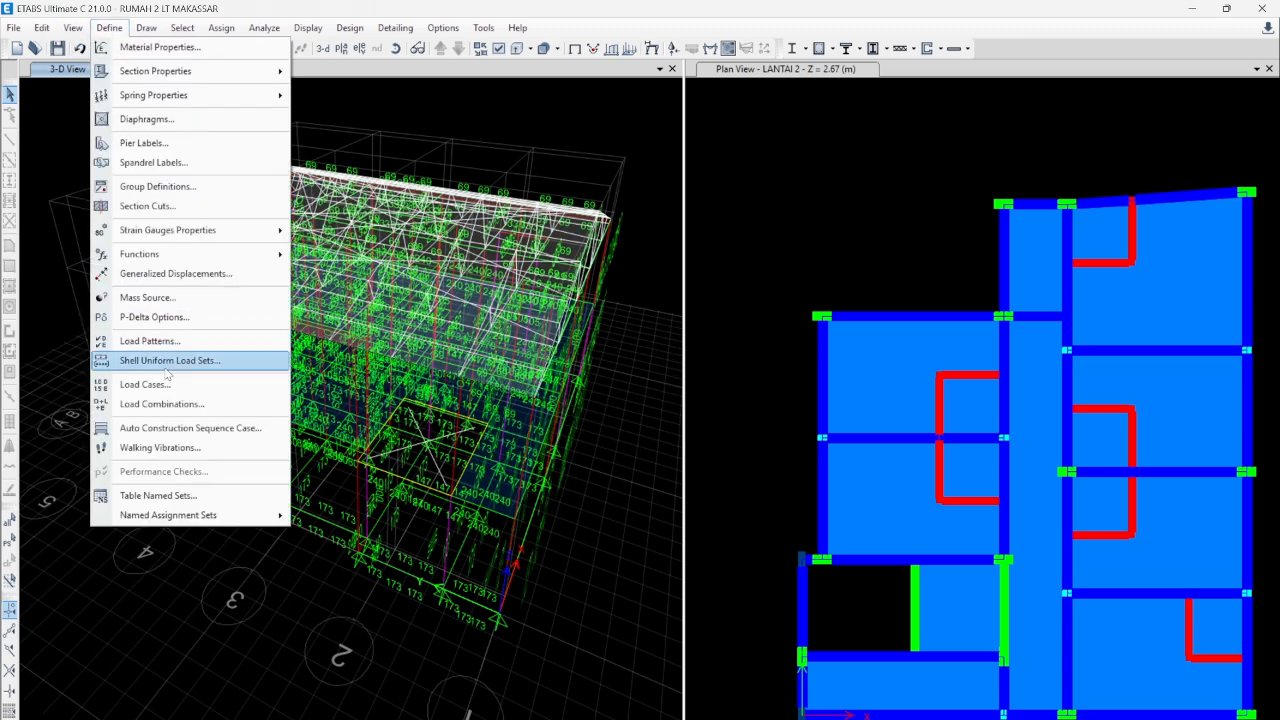
left_click(226, 7)
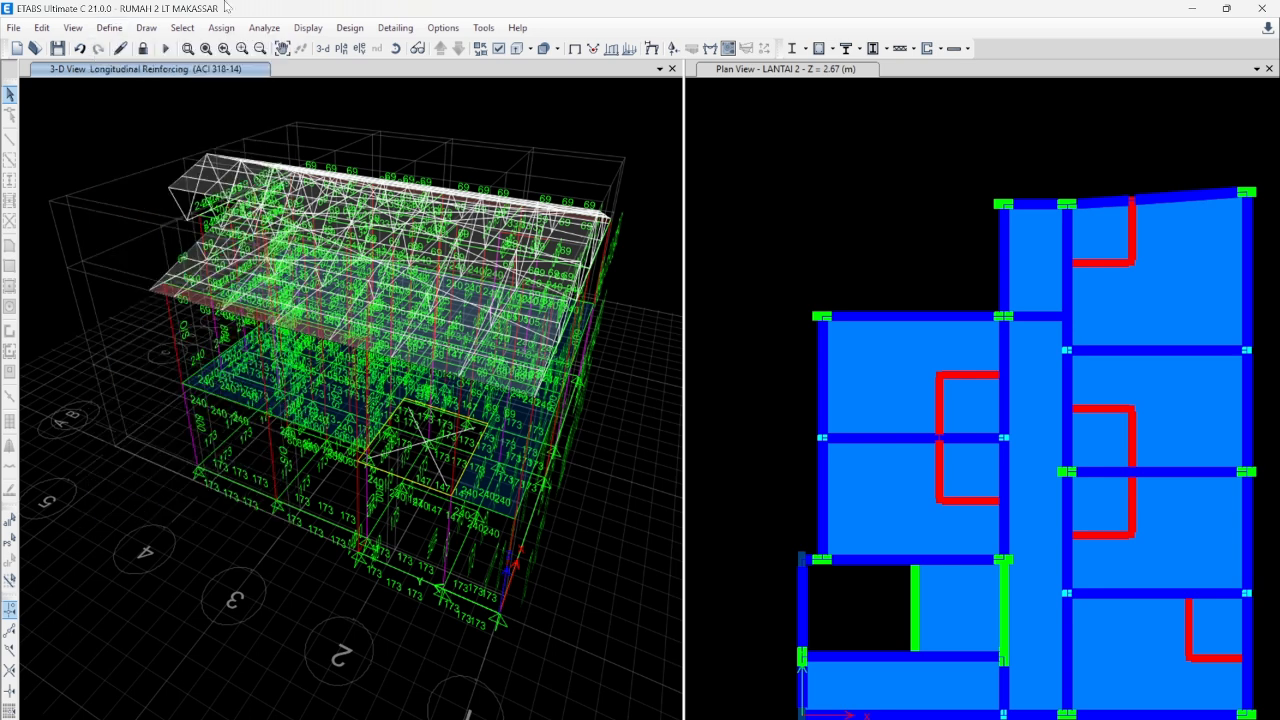
- Verify whether all concrete members pass the design check and select the failing members
left_click(345, 27)
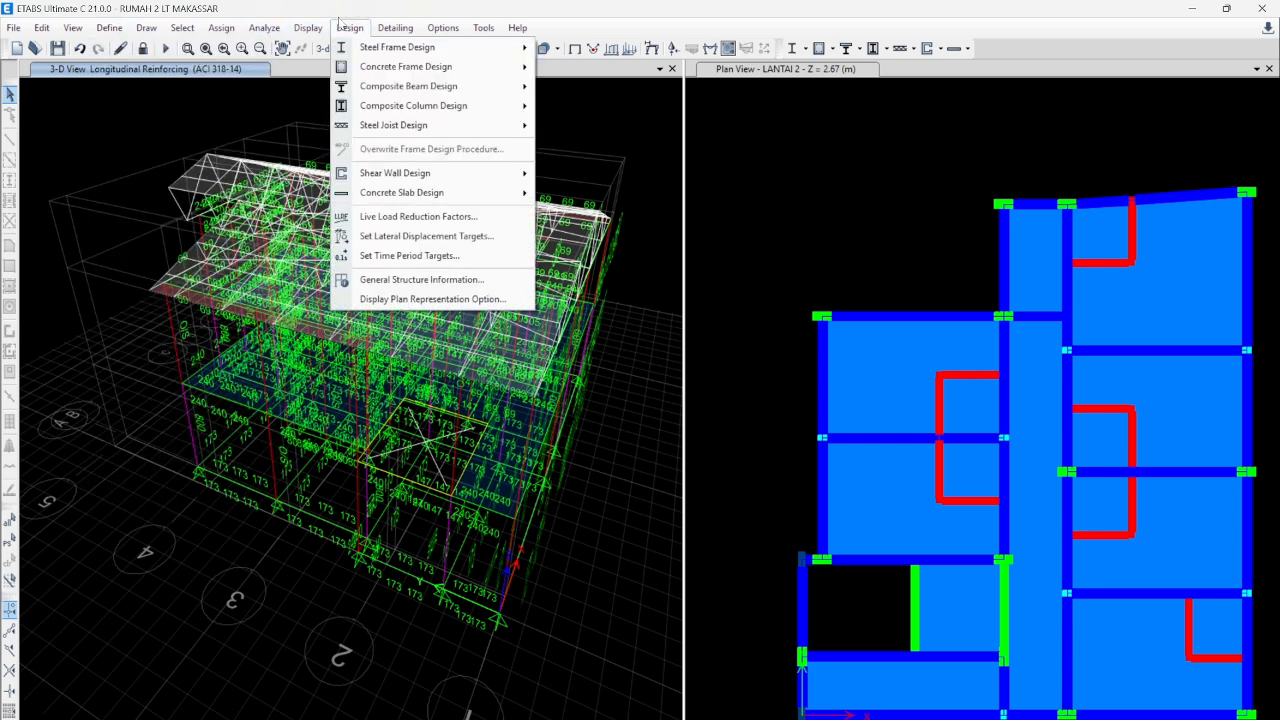
mouse_move(402, 70)
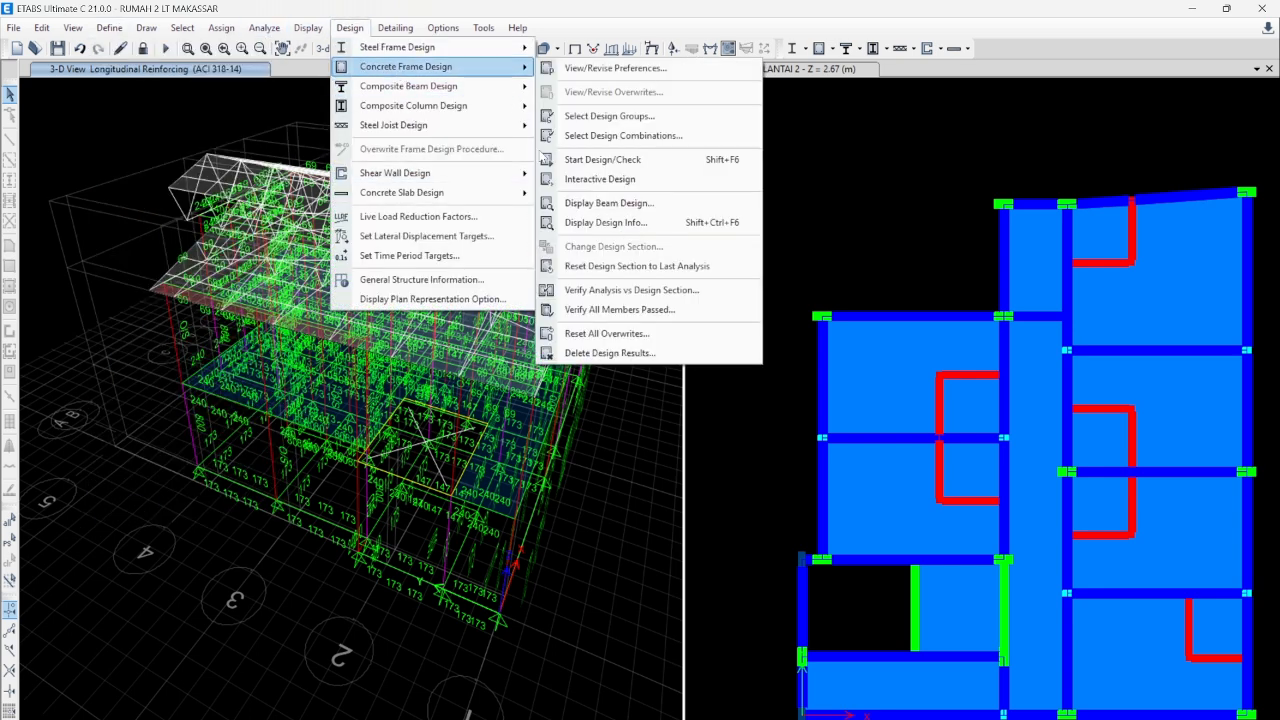
left_click(609, 310)
left_click(656, 443)
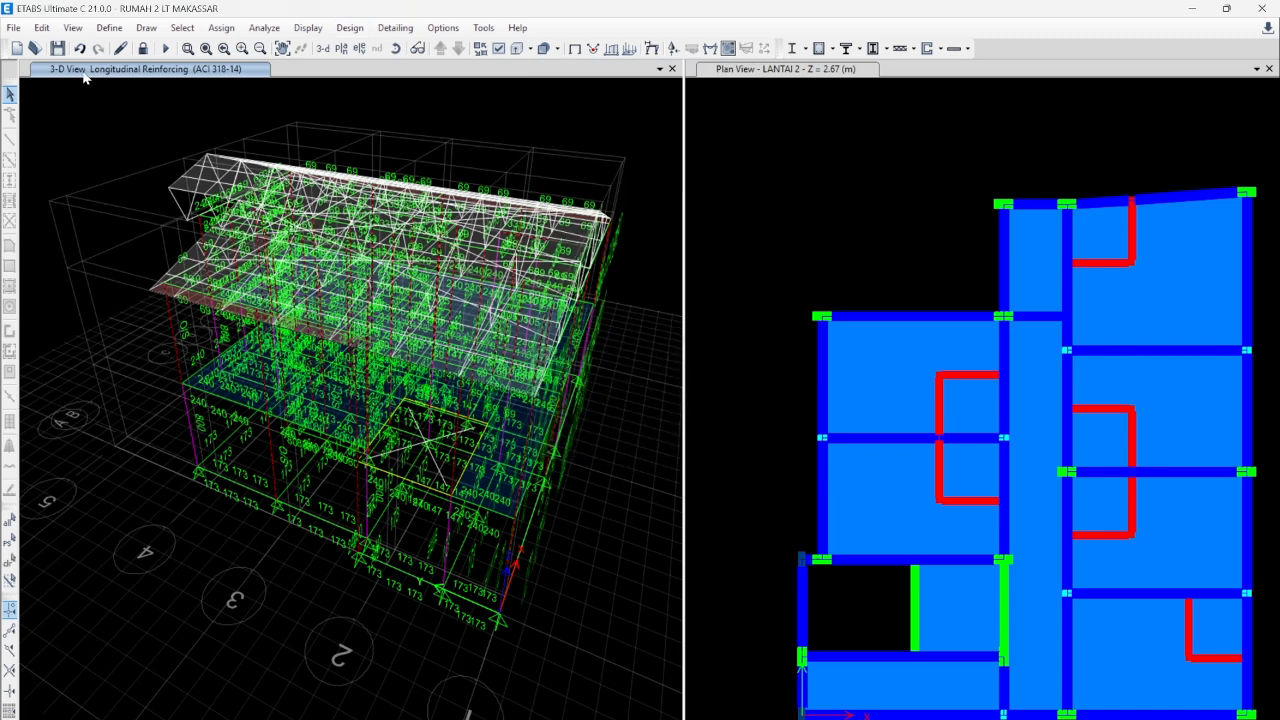
- Return the 3-D view to the undeformed shape and show only the selected failing members
left_click(73, 27)
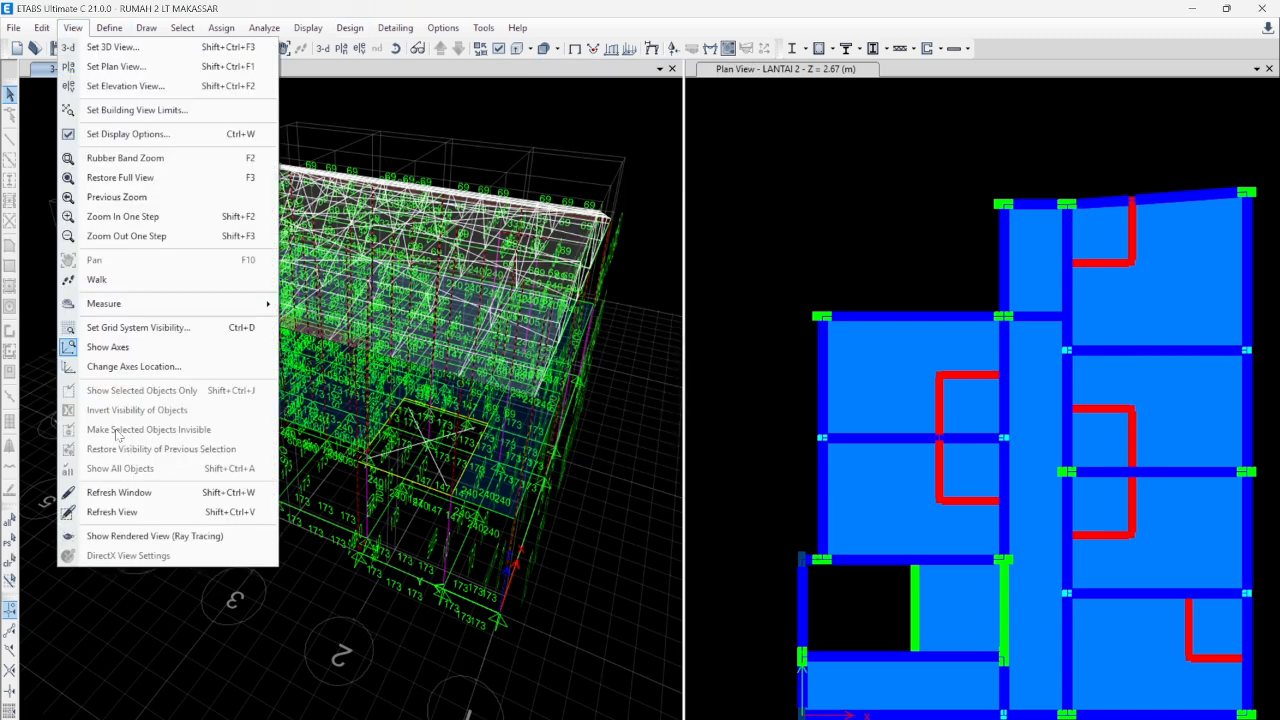
left_click(73, 27)
left_click(73, 27)
left_click(73, 30)
left_click(574, 48)
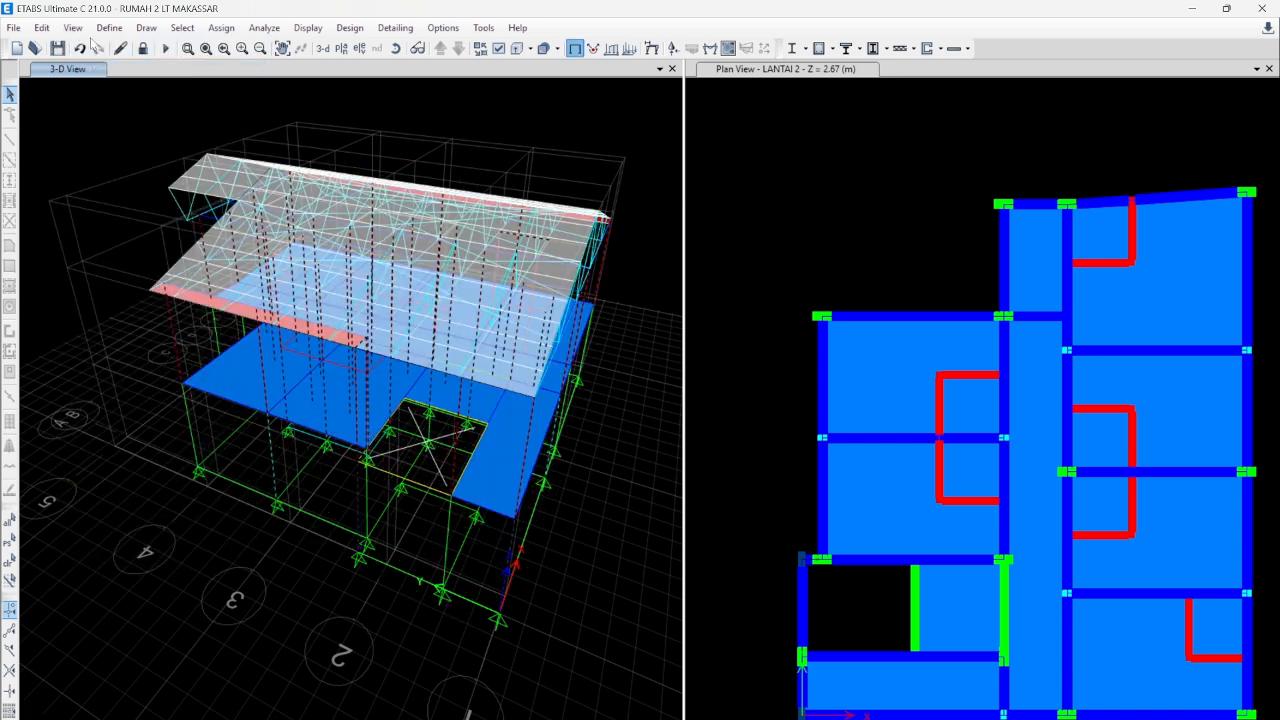
left_click(73, 27)
left_click(118, 395)
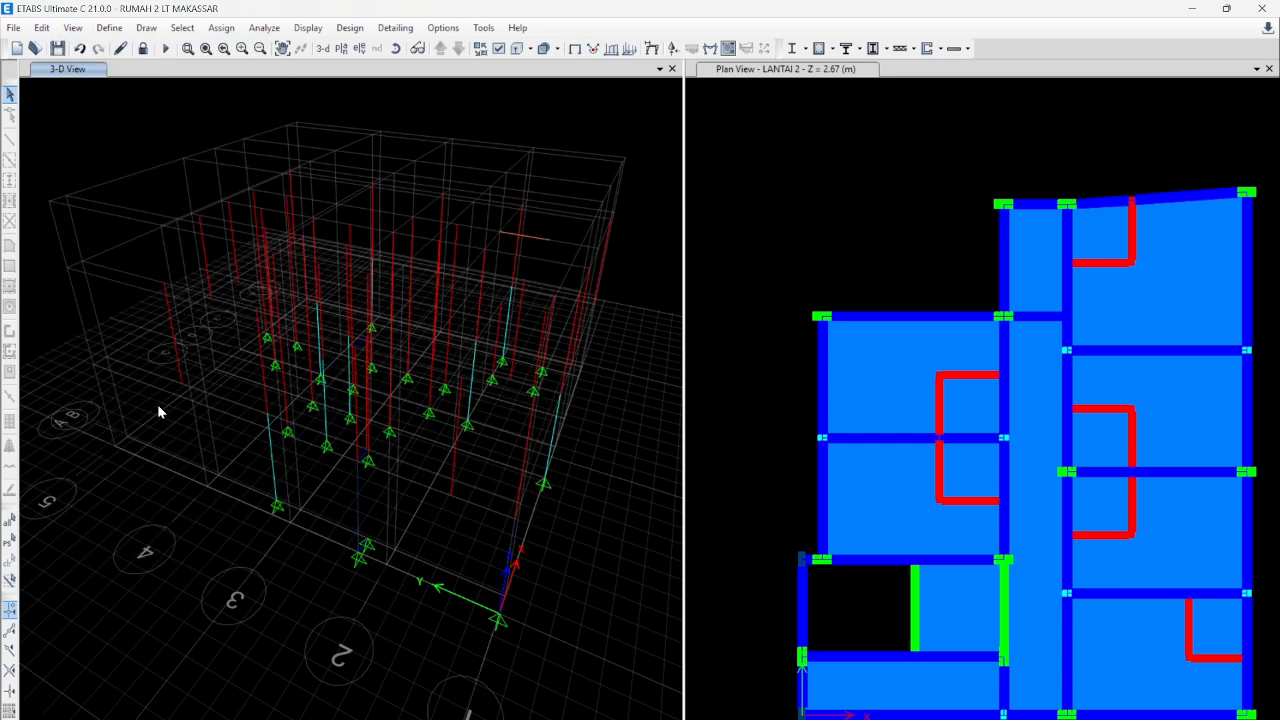
- Examine the isolated members and check the section assigned to the cyan corner column on LANTAI 2
middle_click_drag(386, 485, 169, 437, "shift")
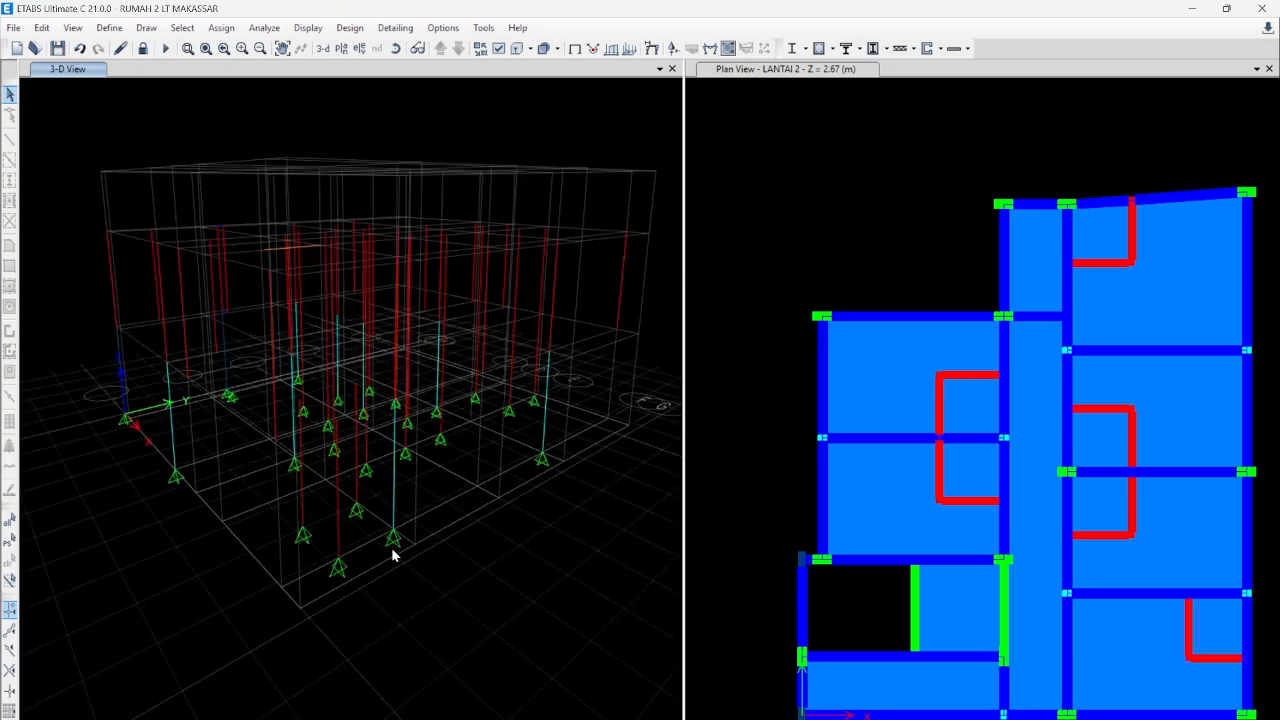
middle_click_drag(391, 549, 301, 538, "shift")
scroll(463, 496, "up", 5)
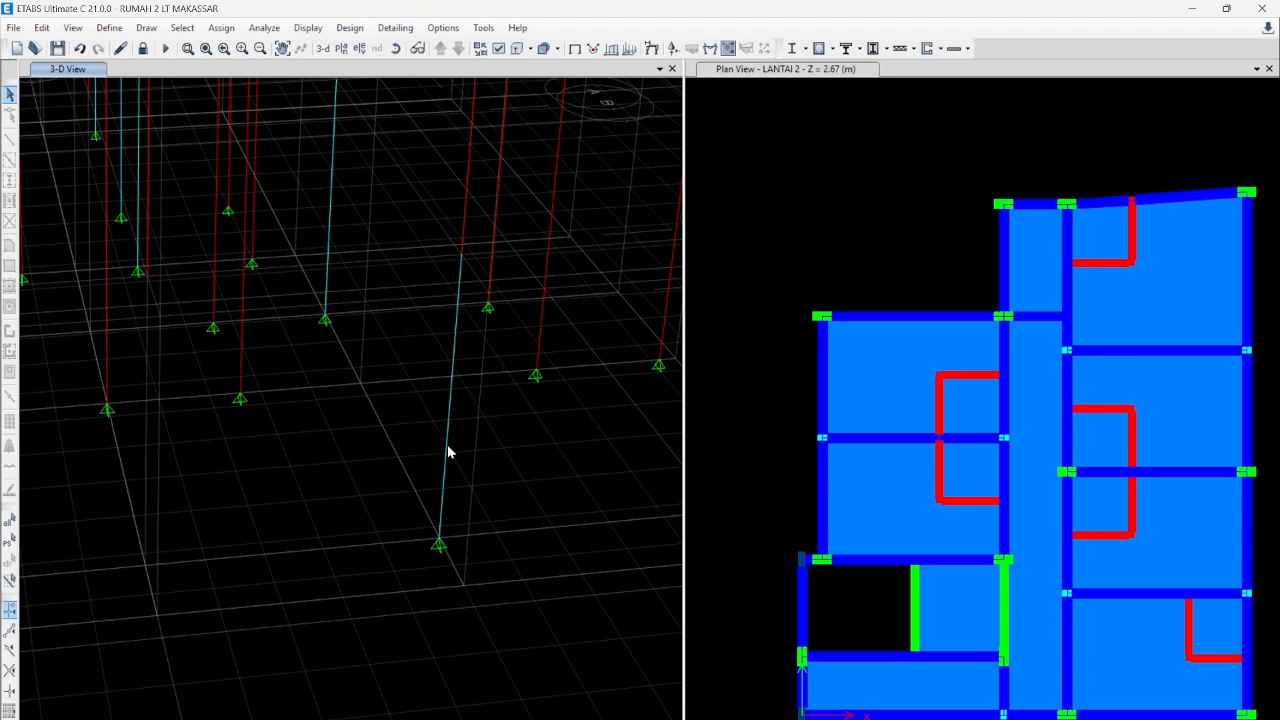
right_click(448, 452)
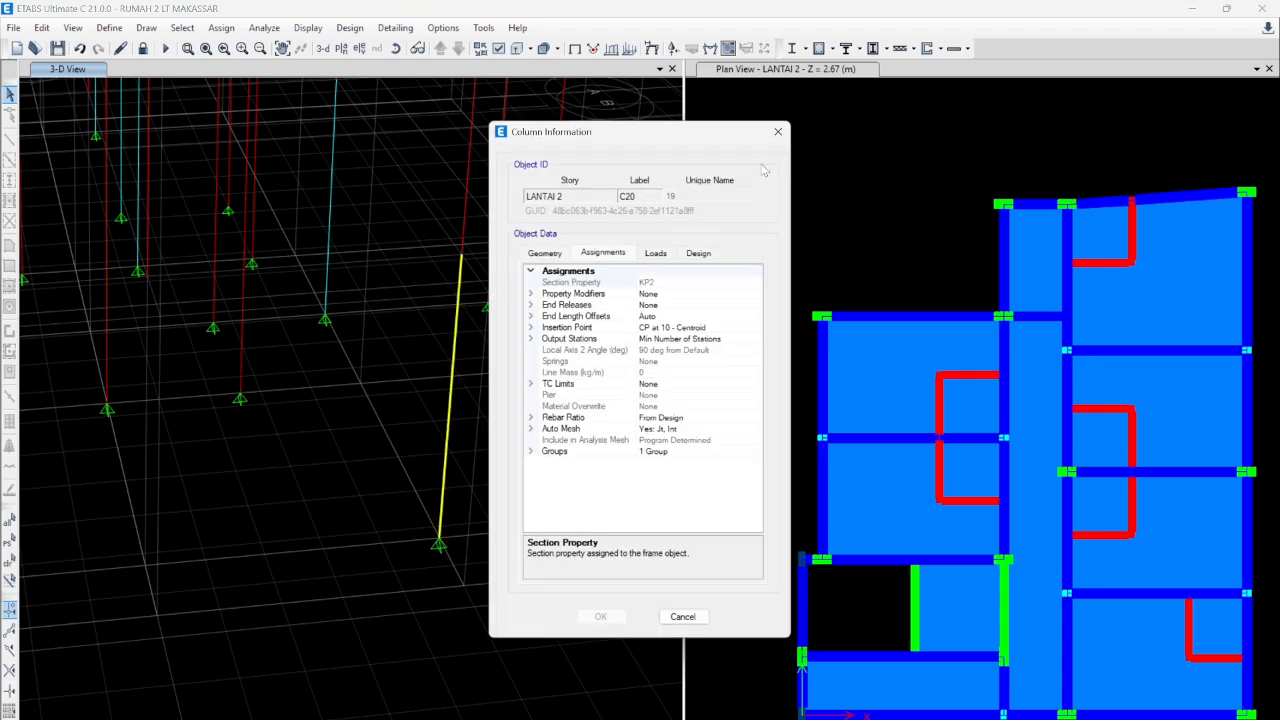
left_click(778, 132)
- Review the material and dimensions of the KP2 frame section, leaving its definition unchanged
left_click(109, 27)
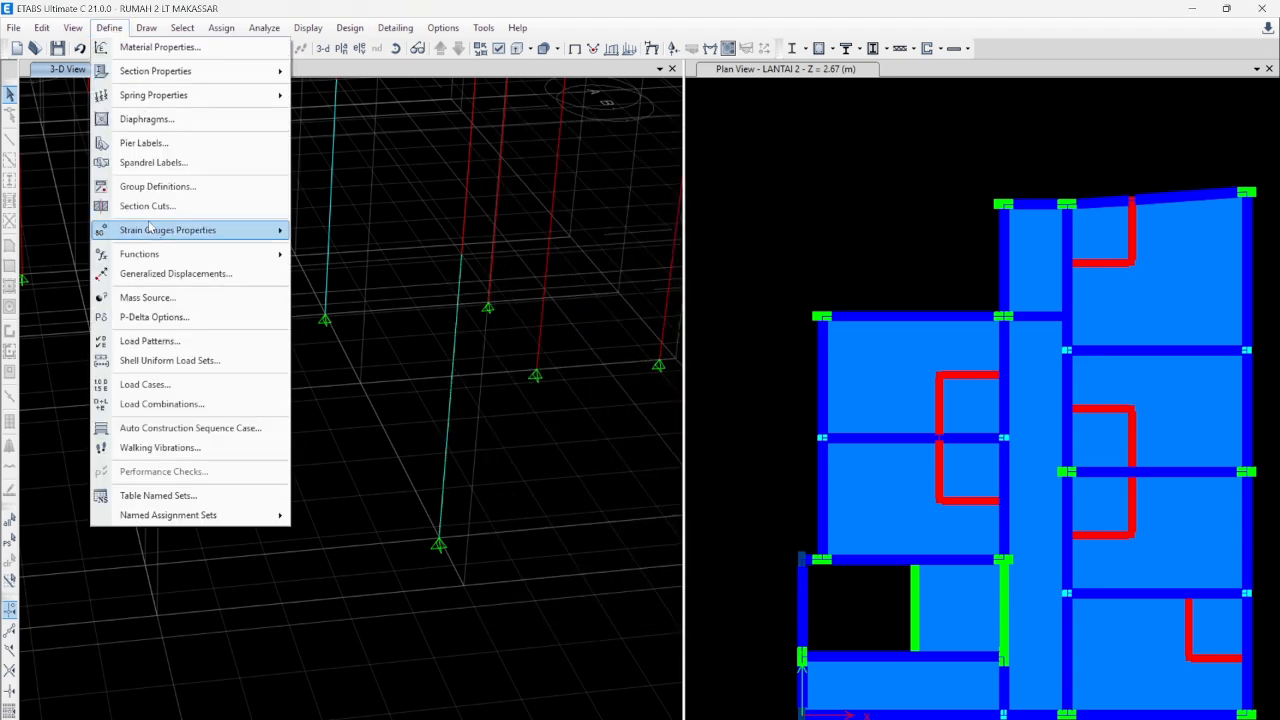
mouse_move(185, 74)
left_click(335, 72)
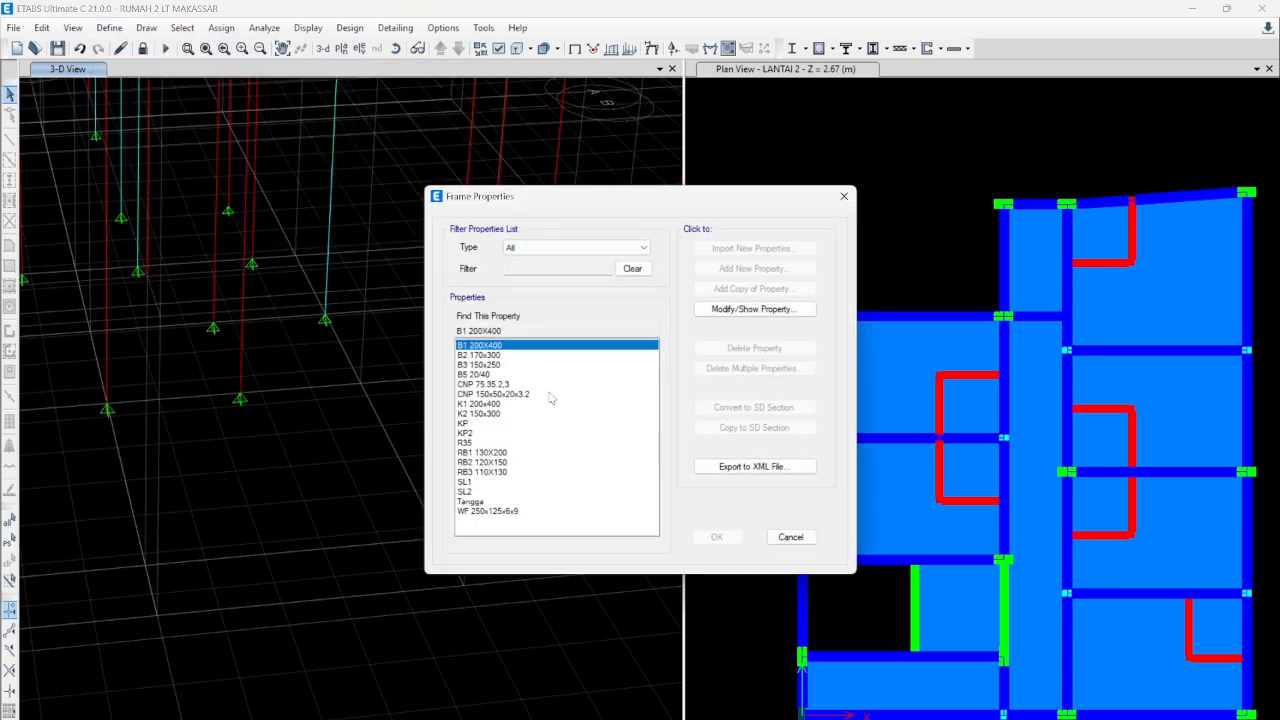
left_click(484, 433)
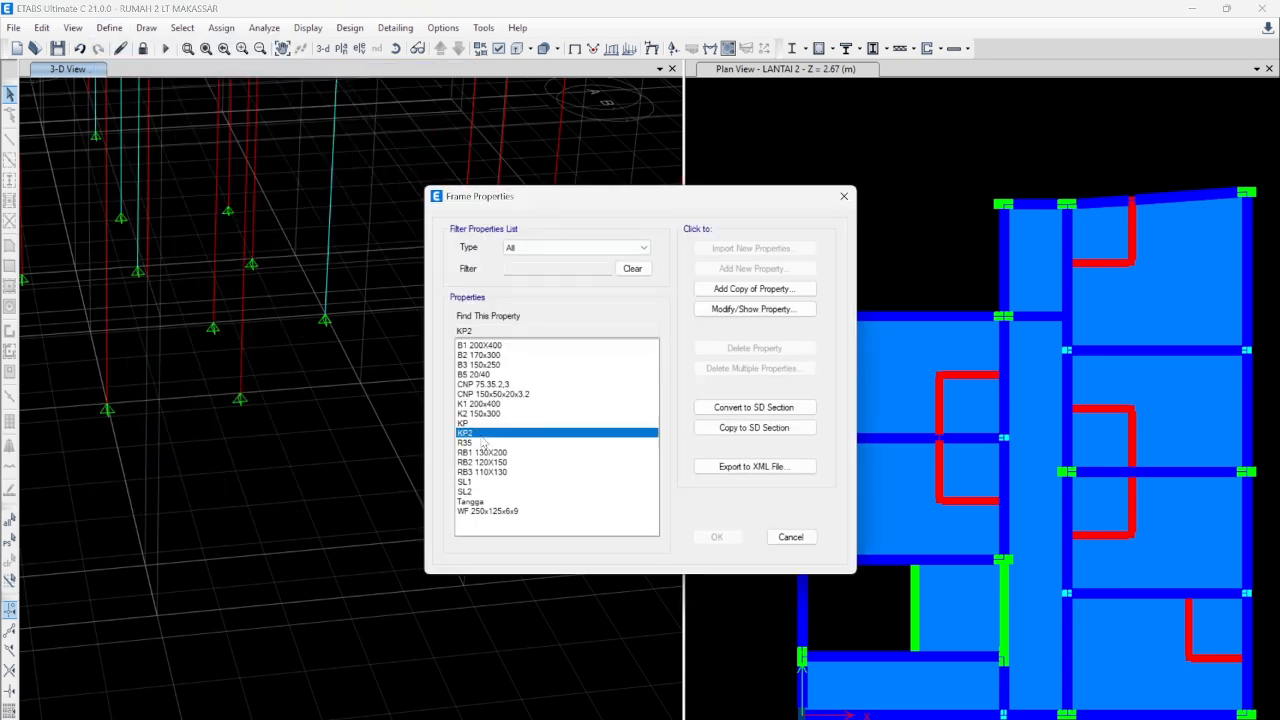
left_click(746, 310)
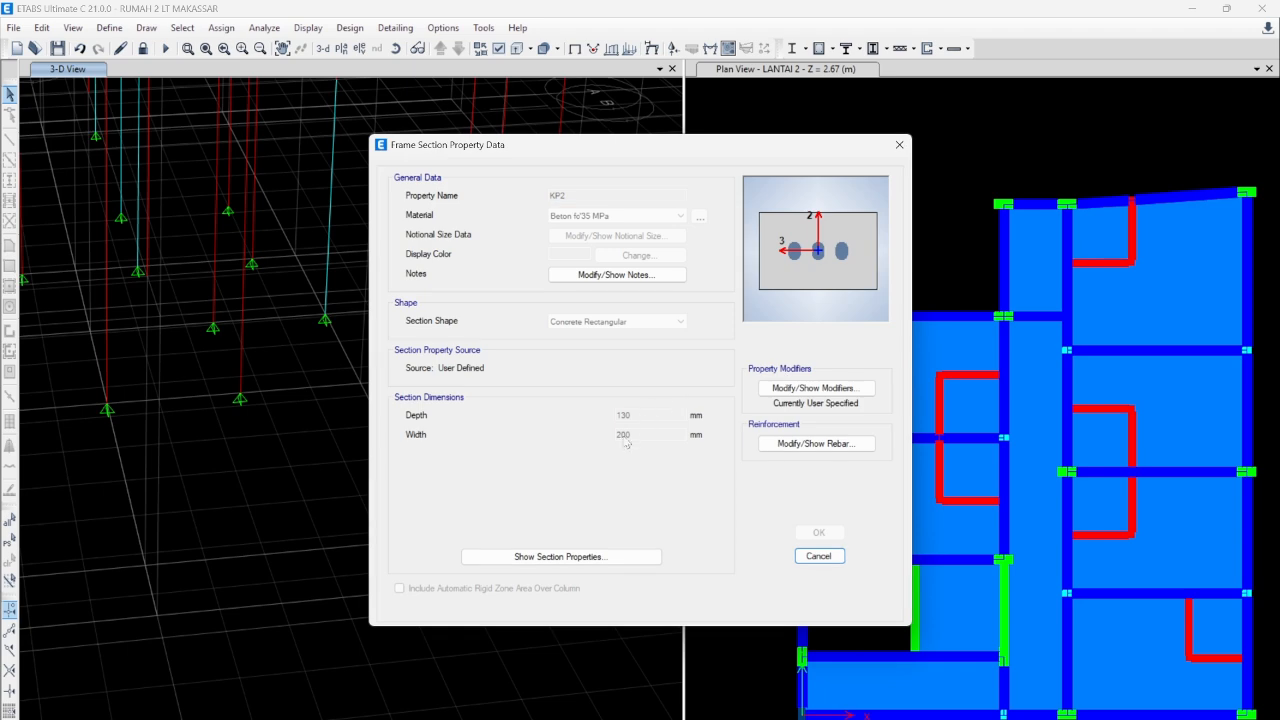
left_click(899, 144)
left_click(843, 196)
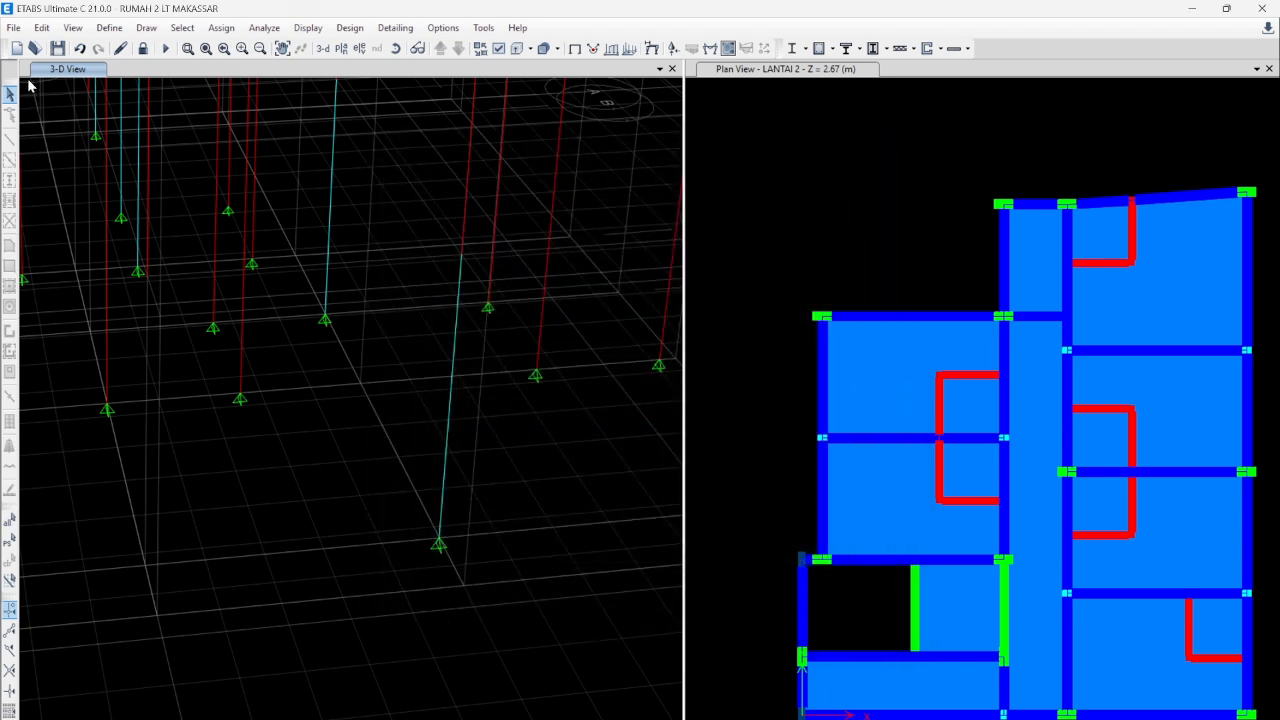
- Unlock the model, accepting deletion of the analysis results, and set the KP2 section's depth and width to 200 mm
left_click(143, 48)
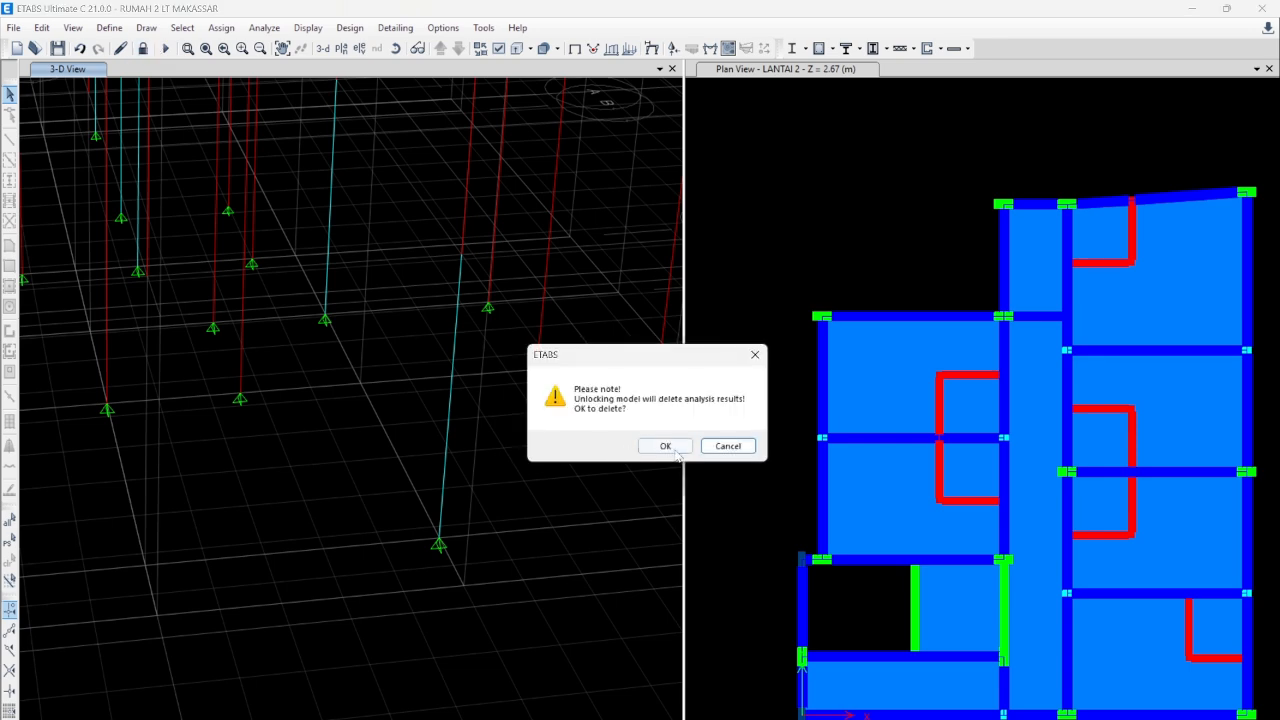
key("Return")
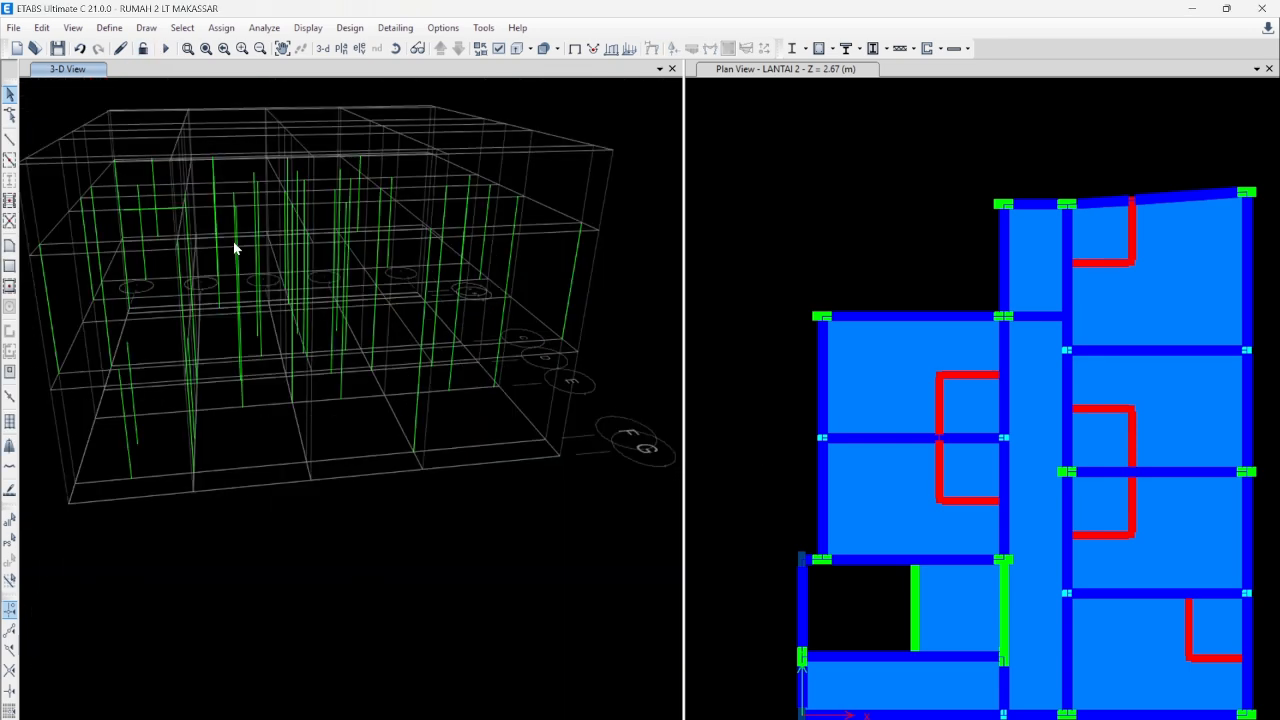
left_click(109, 27)
mouse_move(155, 71)
left_click(340, 73)
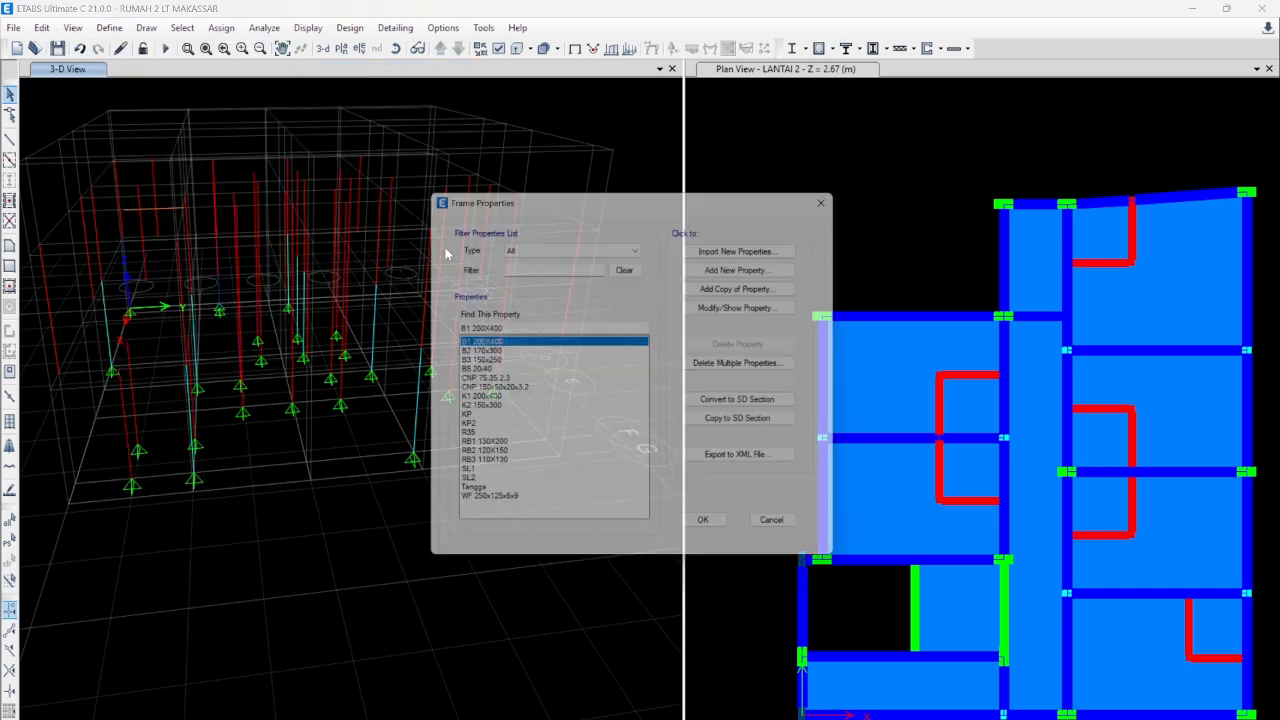
left_click(472, 433)
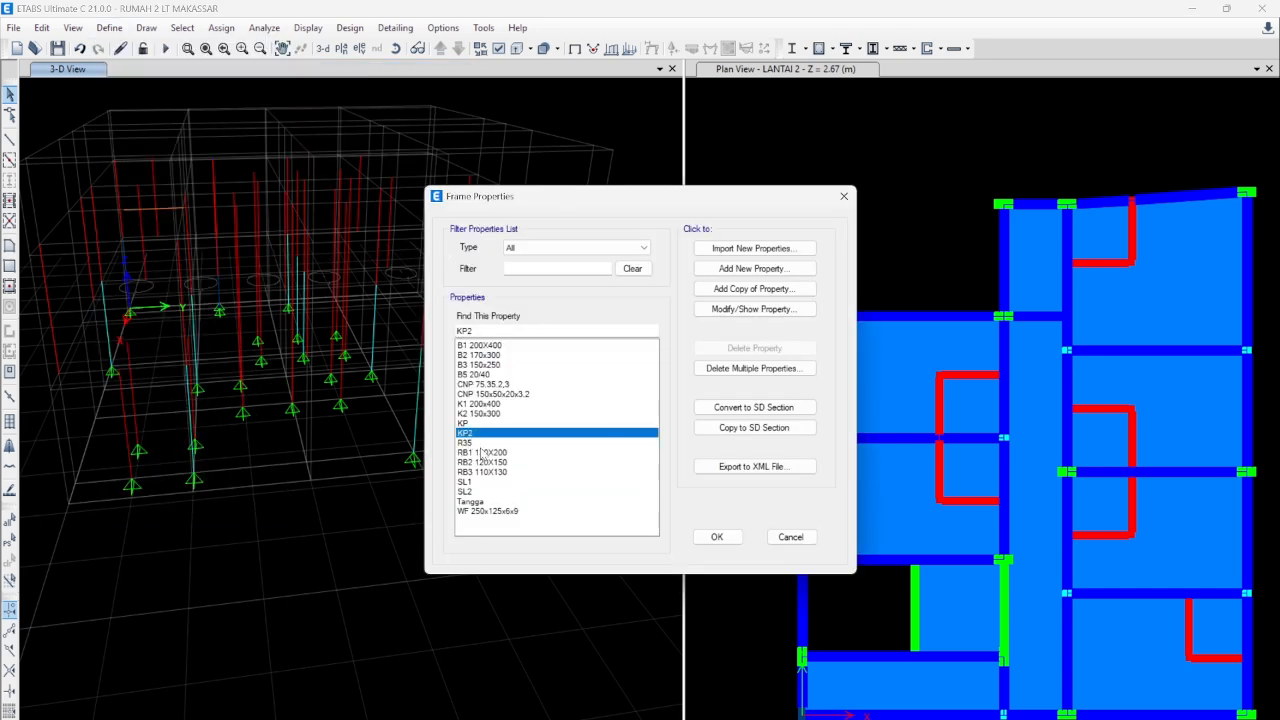
left_click(753, 309)
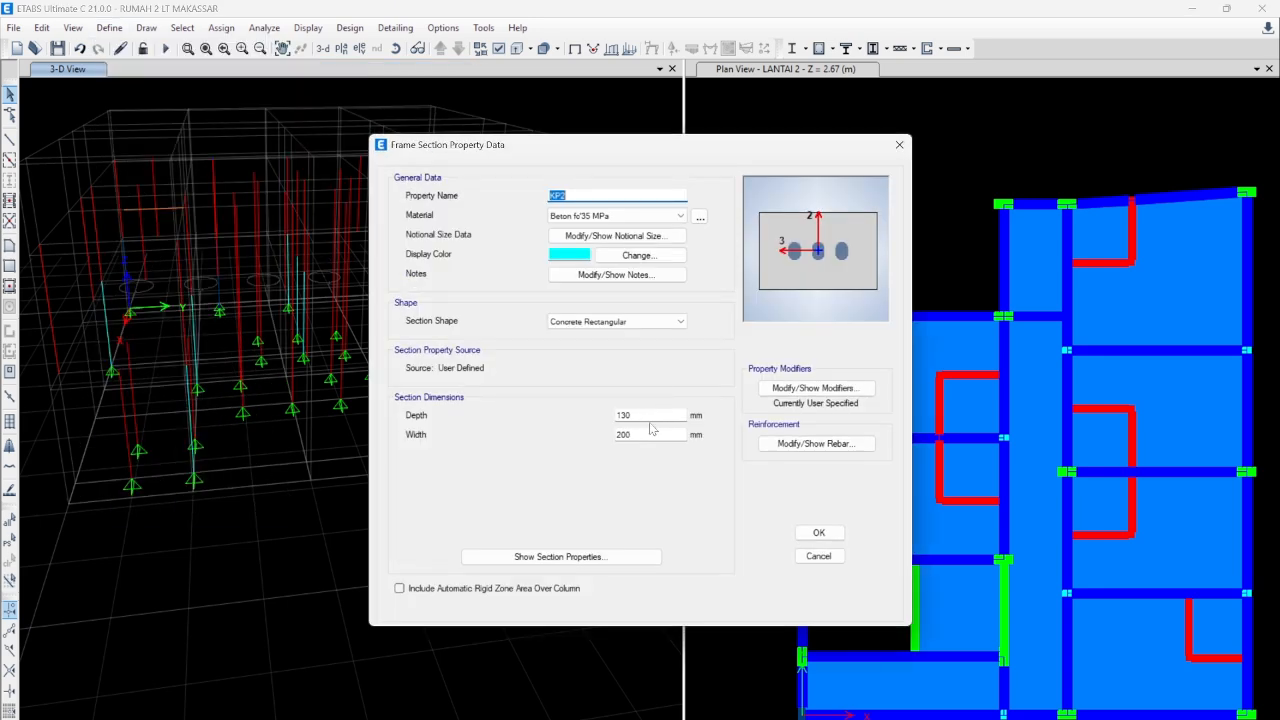
double_click(659, 420)
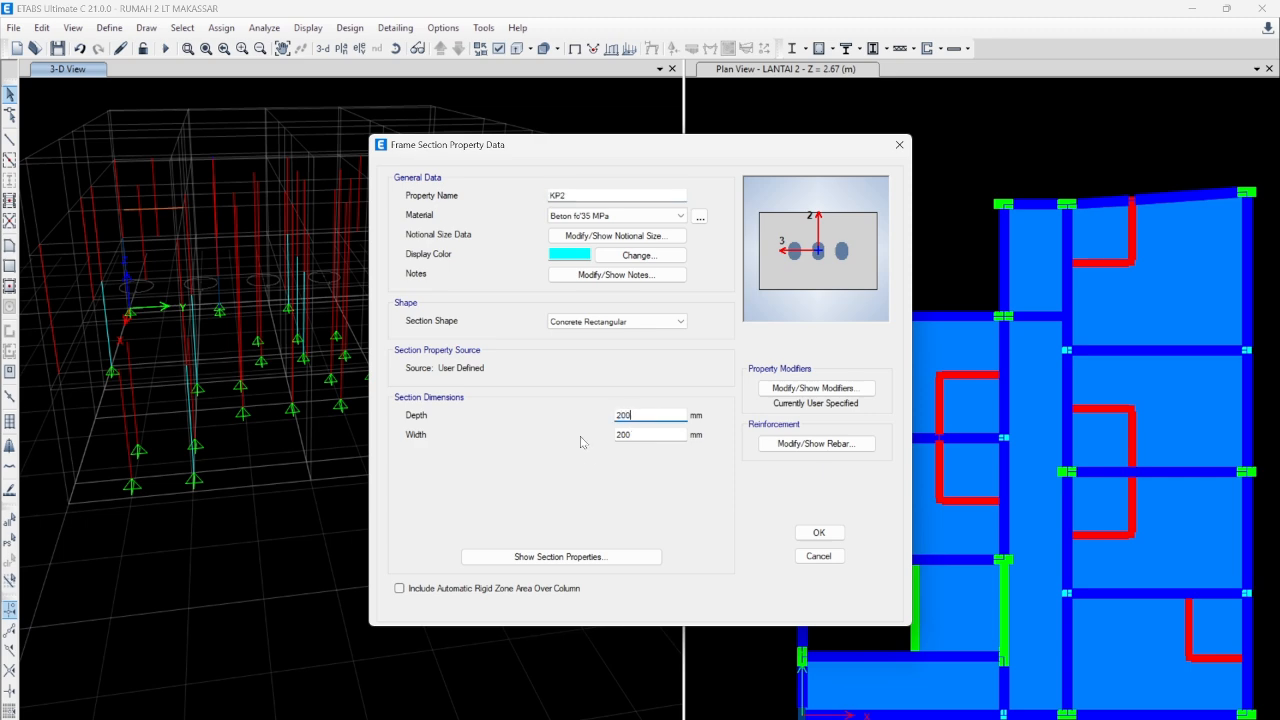
left_click(648, 436)
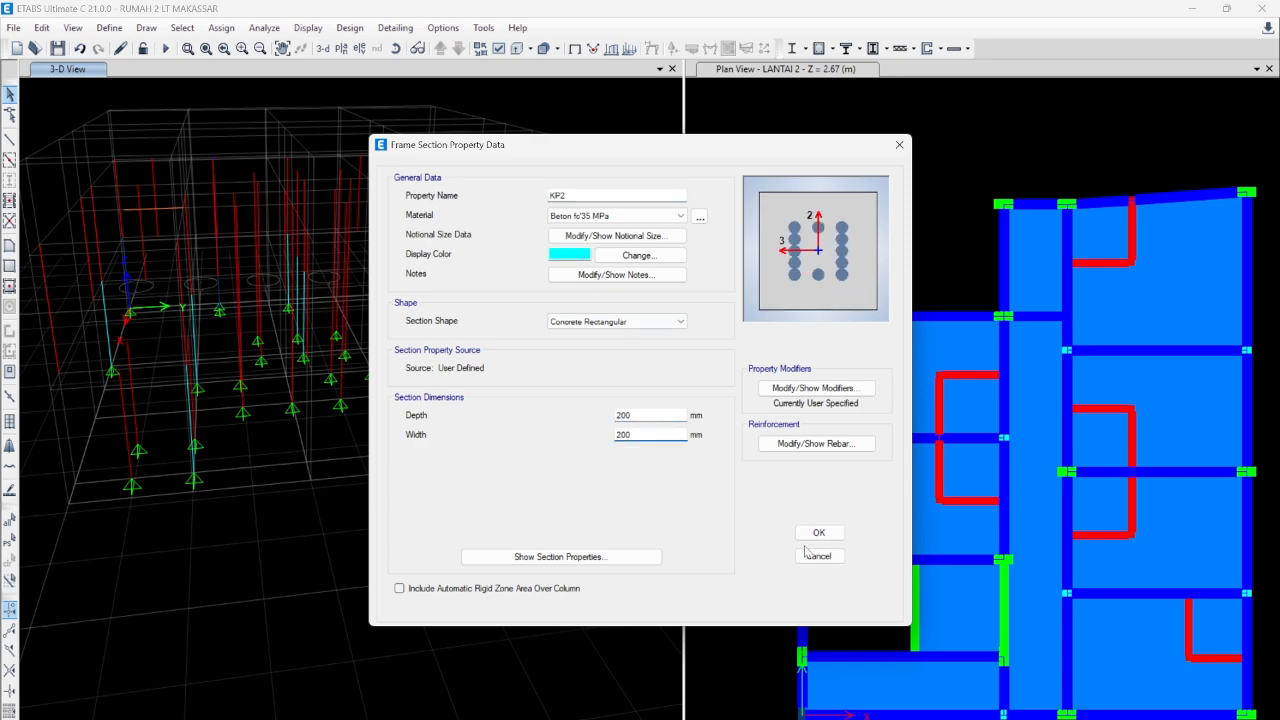
left_click(818, 532)
left_click(706, 530)
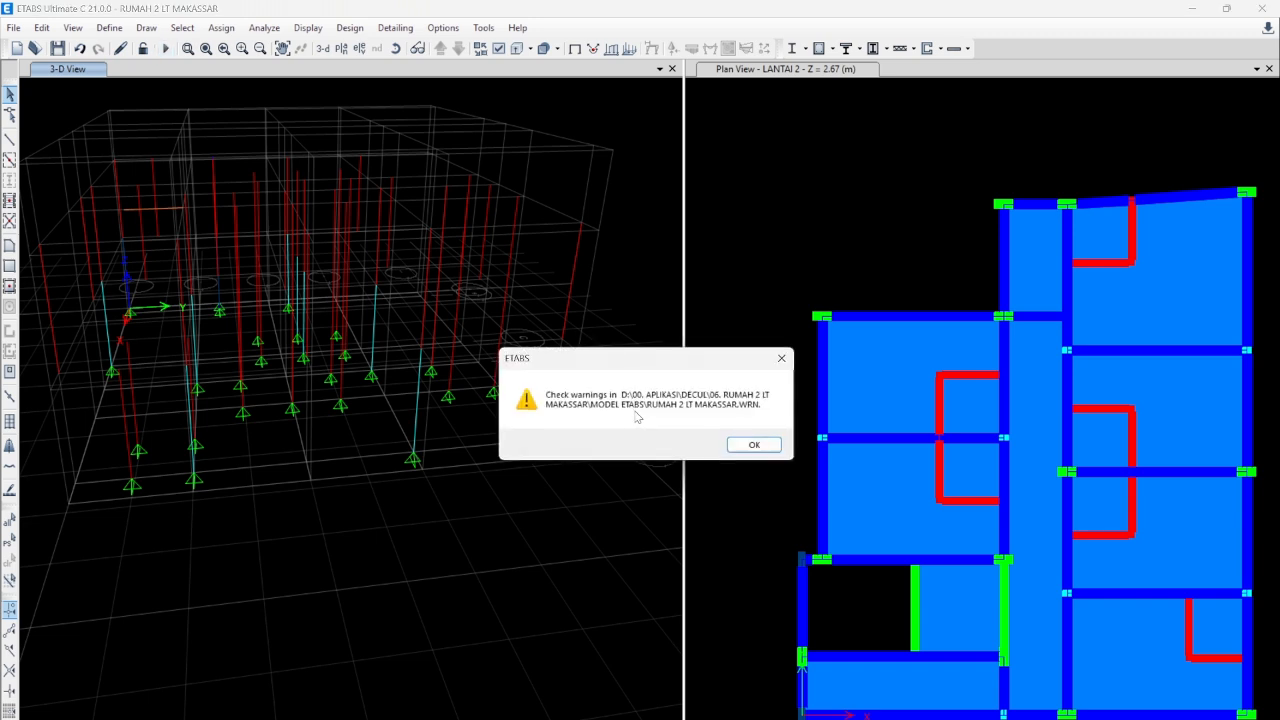
- Dismiss the analysis warnings, then rerun the concrete frame design check and examine the isolated columns with the revised KP2 section
left_click(756, 445)
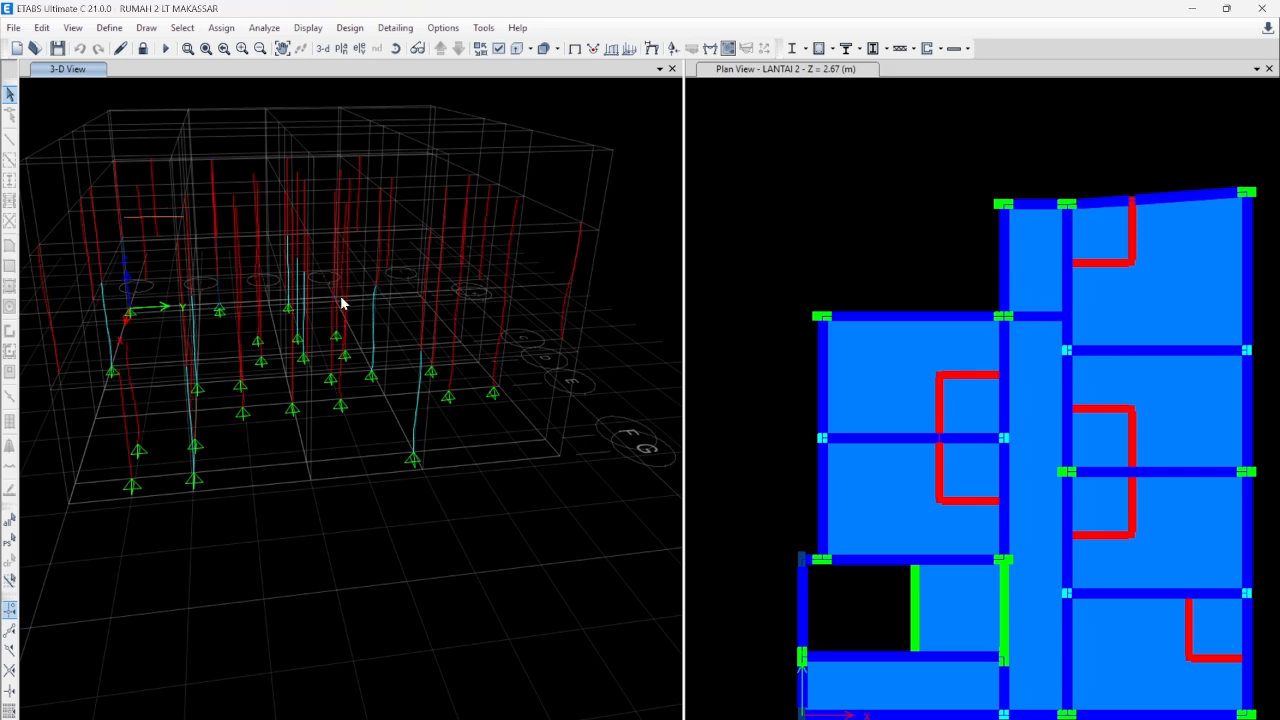
key("Return")
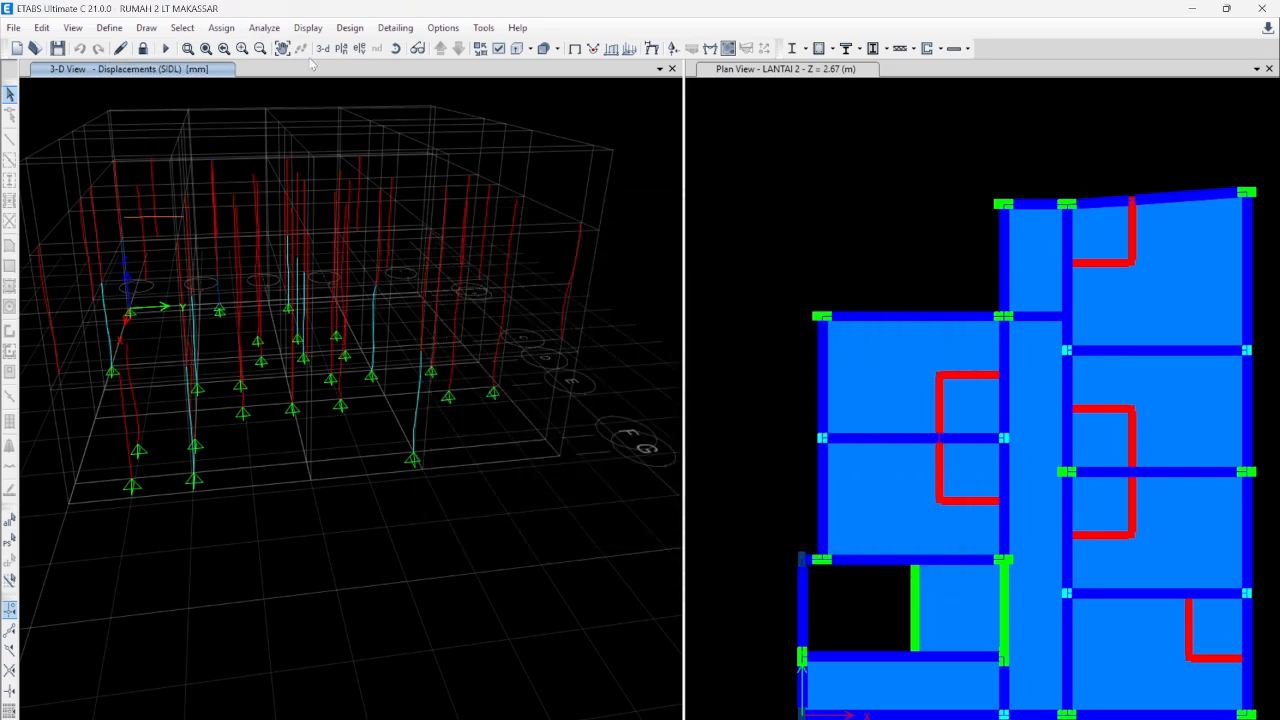
left_click(349, 27)
mouse_move(442, 76)
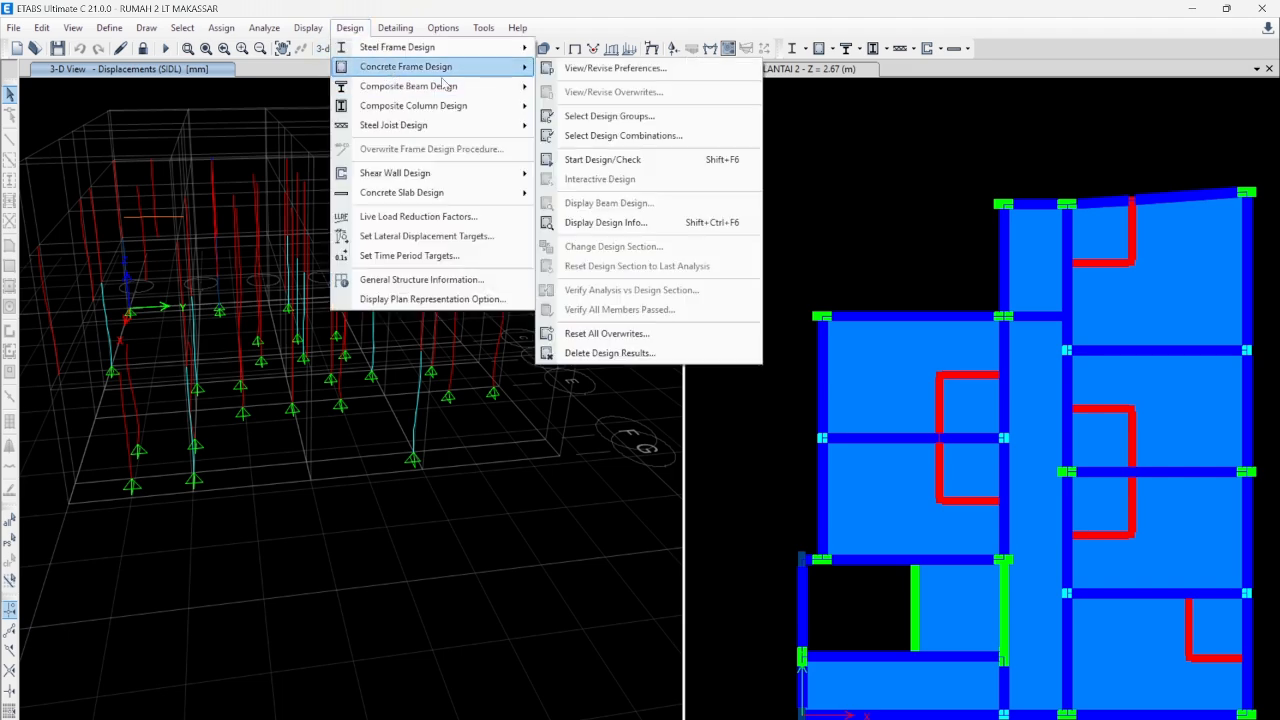
left_click(589, 159)
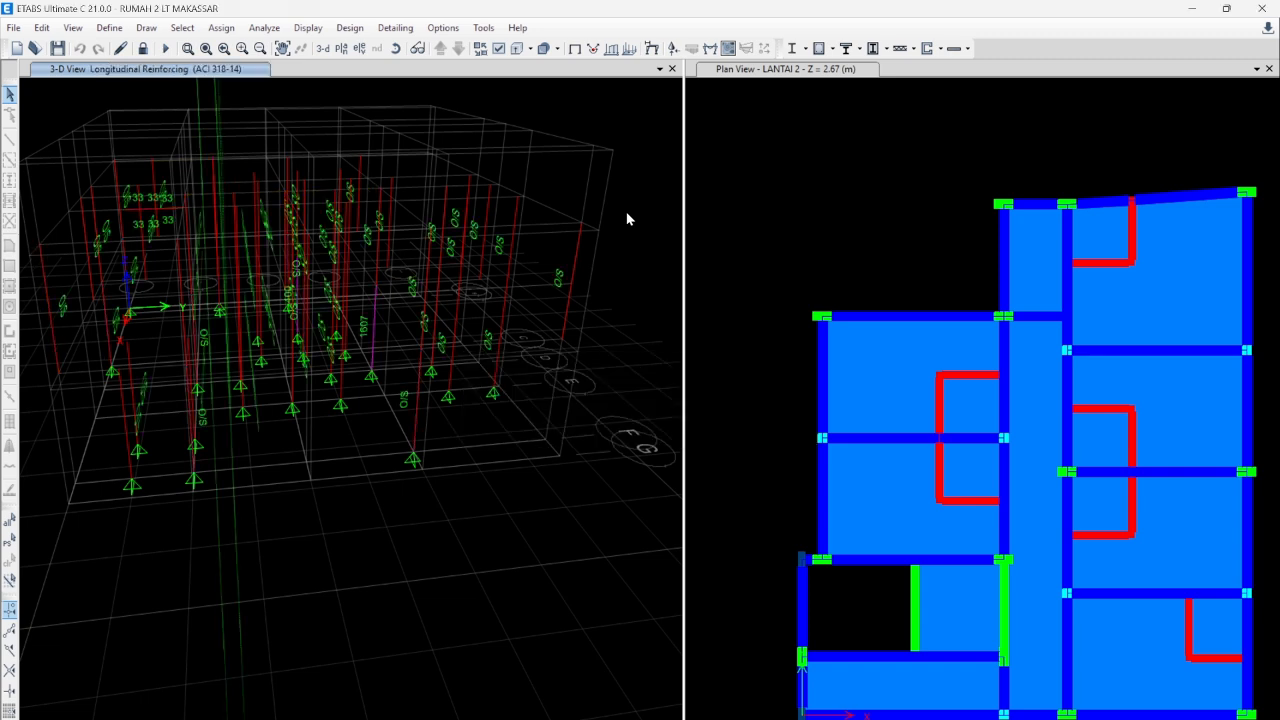
scroll(402, 457, "up", 6)
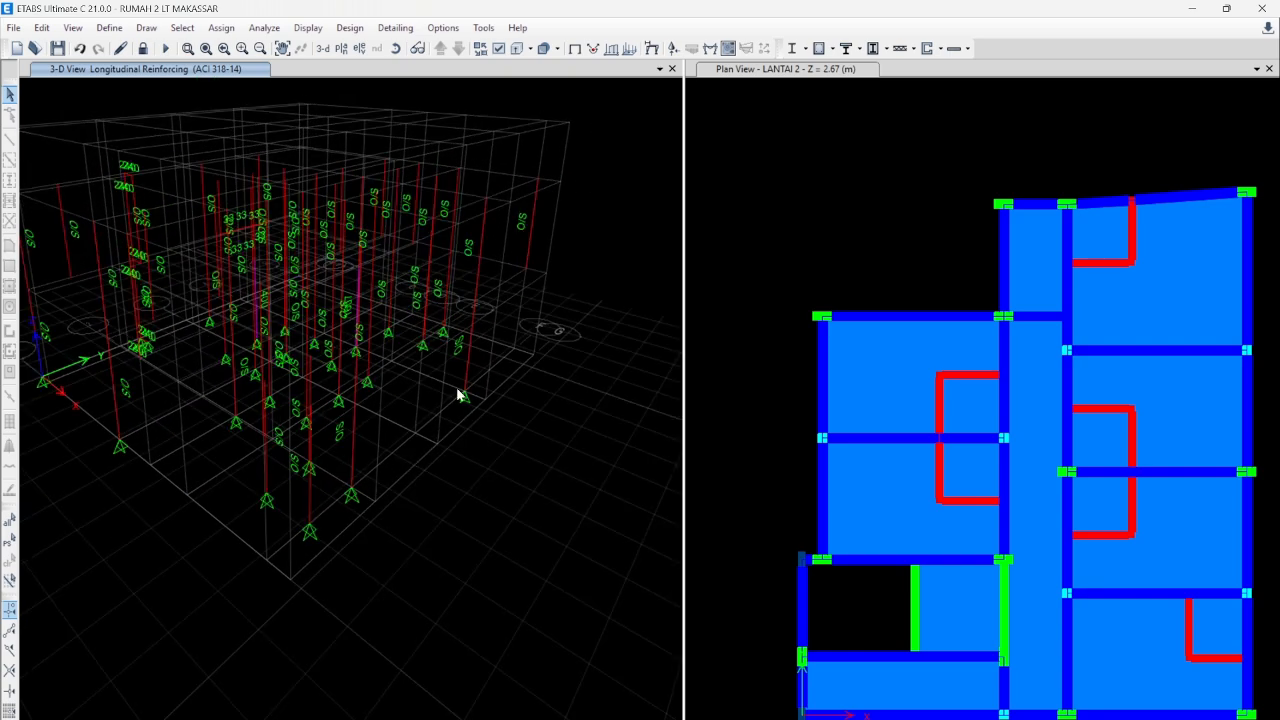
- Examine the concrete design results of KP2 column C20 on LANTAI 2 across its gravity and earthquake combinations
right_click(476, 327)
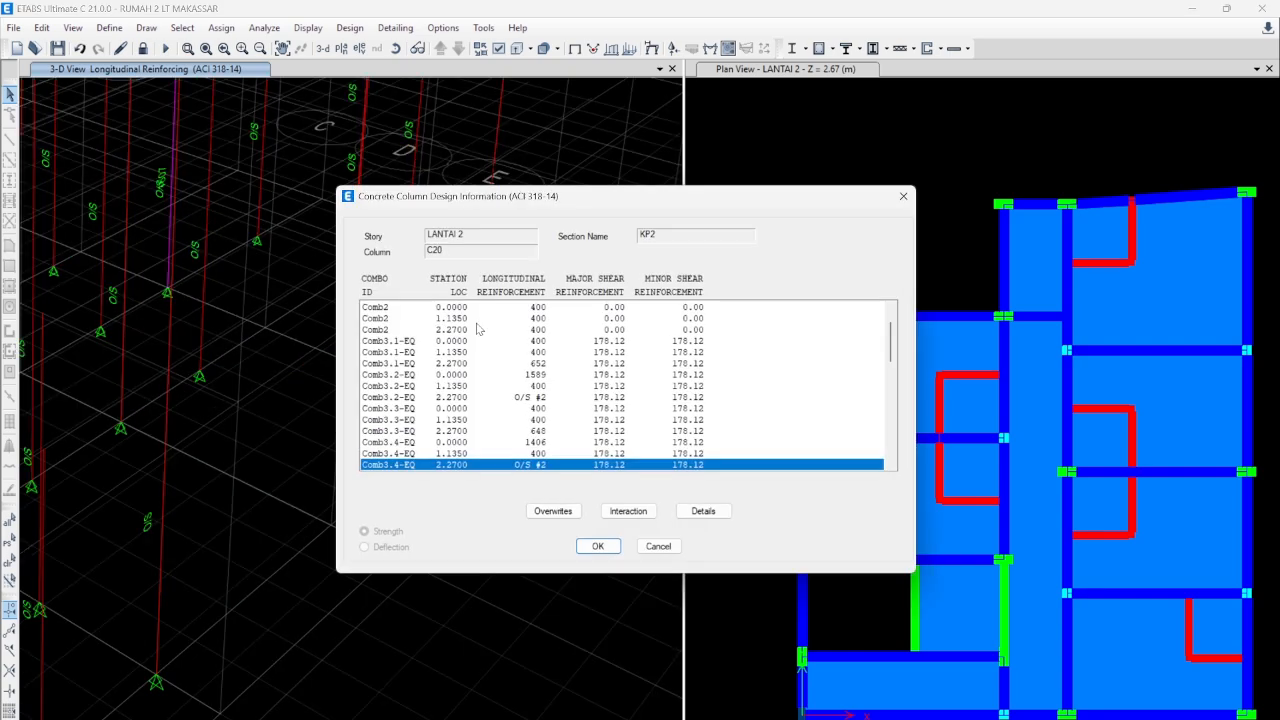
scroll(418, 429, "down", 1)
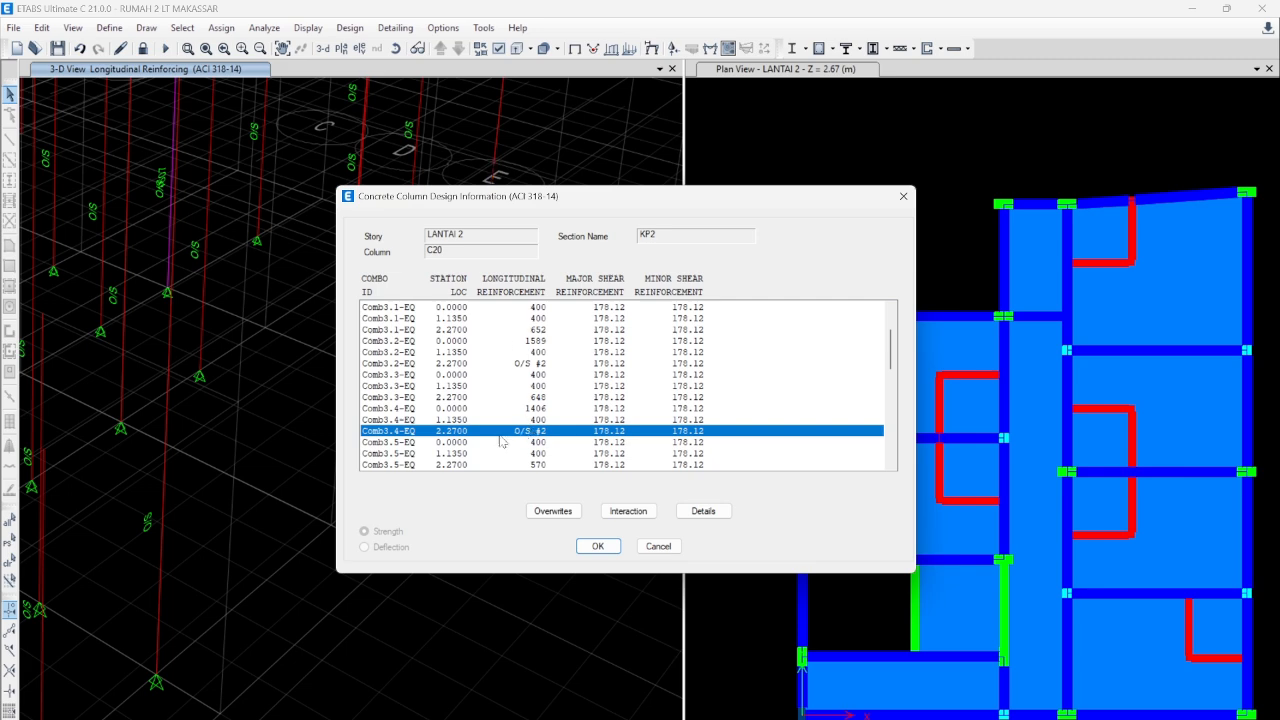
scroll(415, 430, "up", 1)
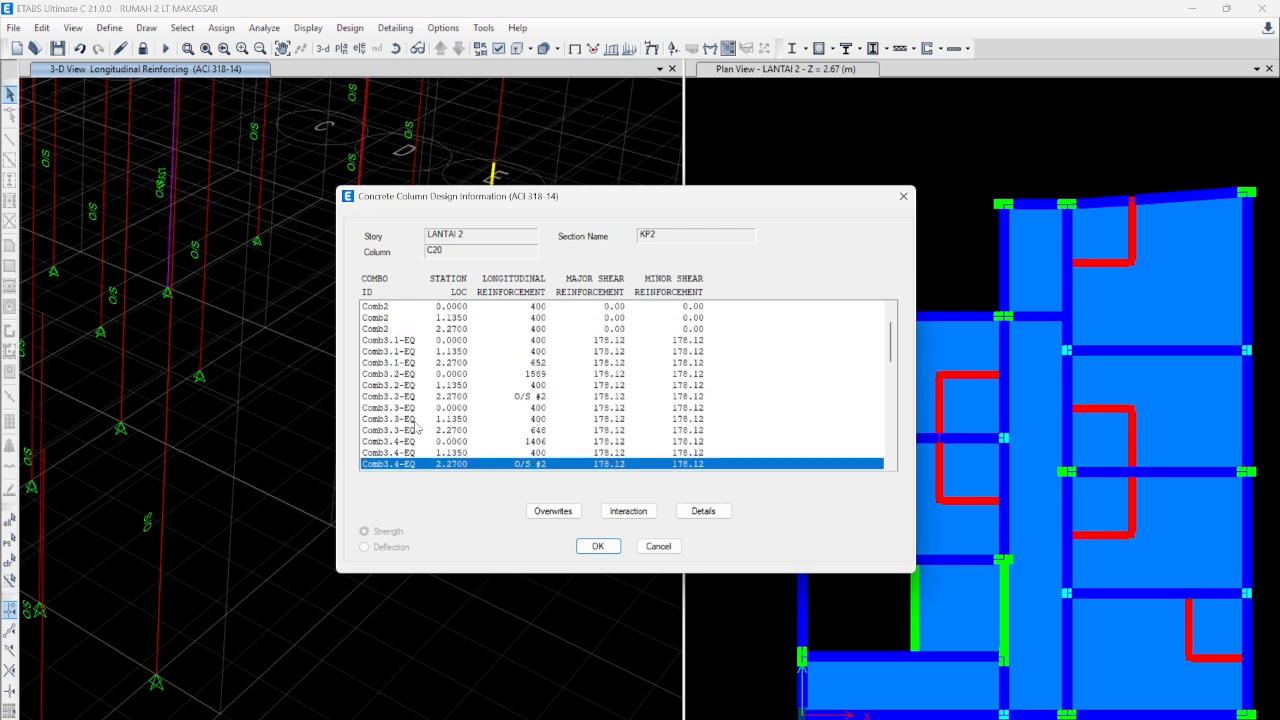
scroll(414, 424, "down", 1)
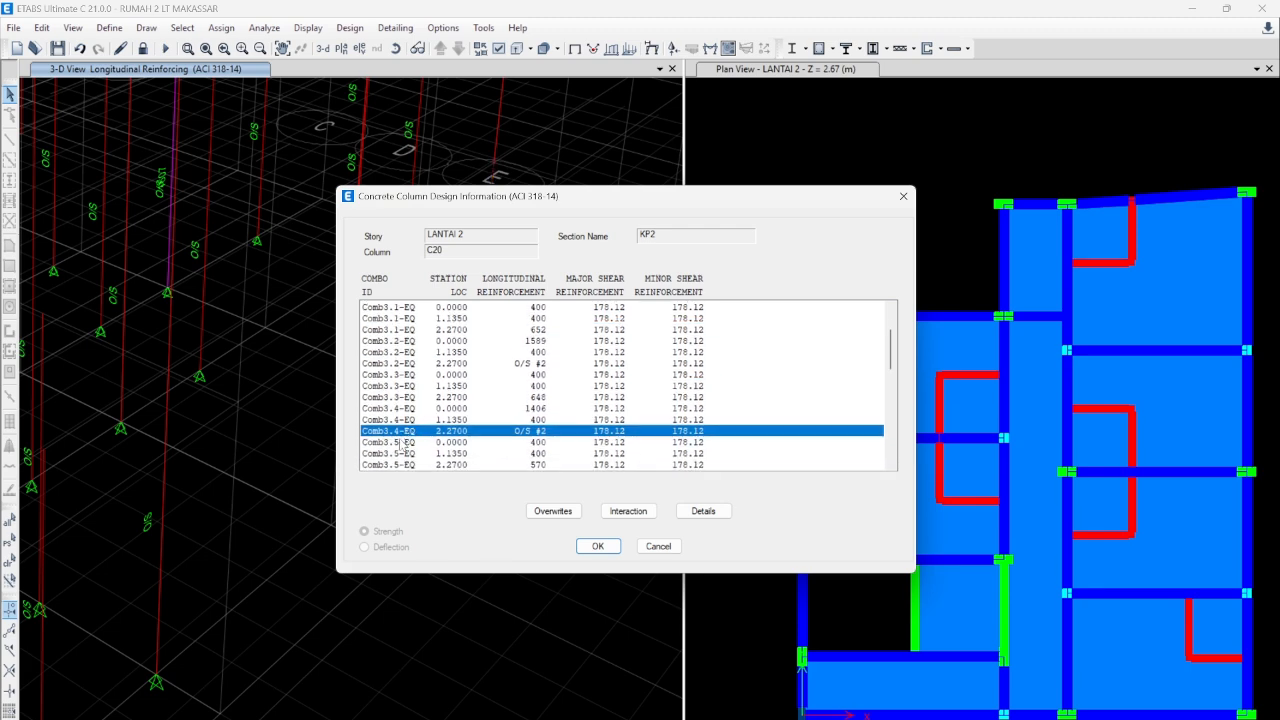
scroll(432, 447, "down", 3)
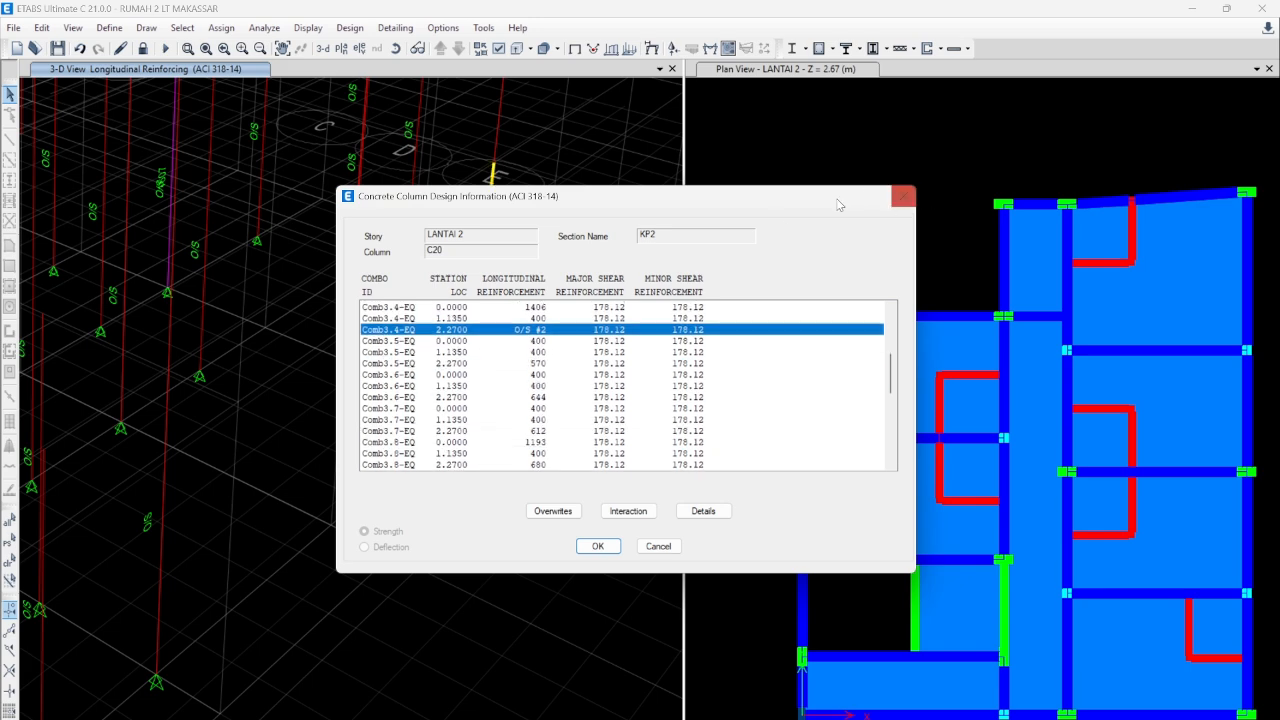
left_click(903, 197)
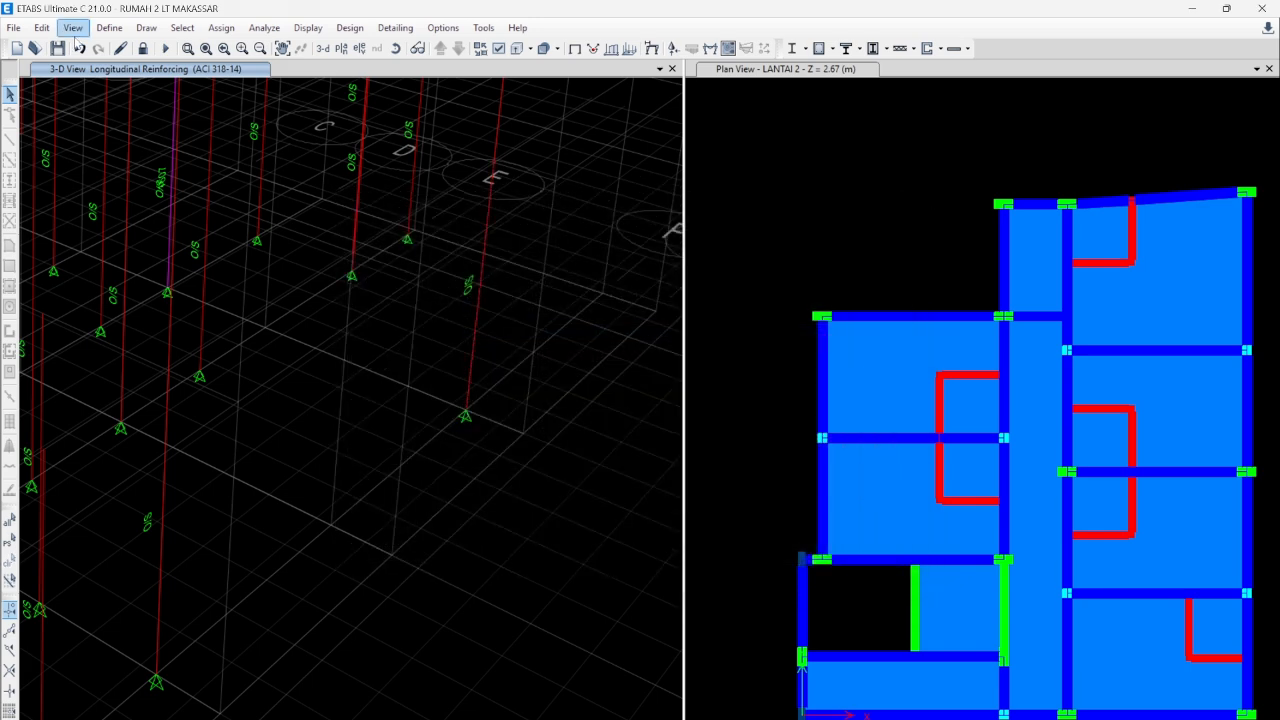
- Unlock the model for editing, accepting deletion of the analysis results
left_click(109, 27)
left_click(109, 27)
left_click(143, 48)
left_click(666, 446)
- Set the KP2 frame section's depth to 200 mm and width to 300 mm
left_click(109, 27)
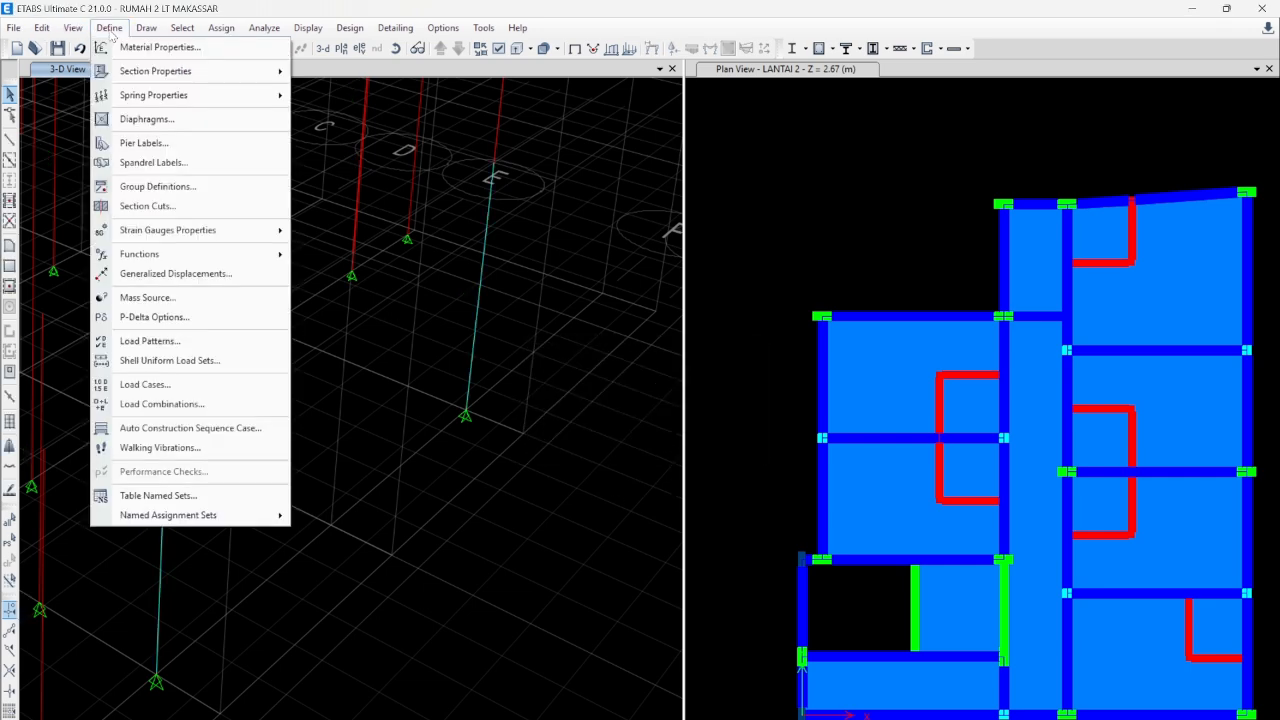
mouse_move(177, 72)
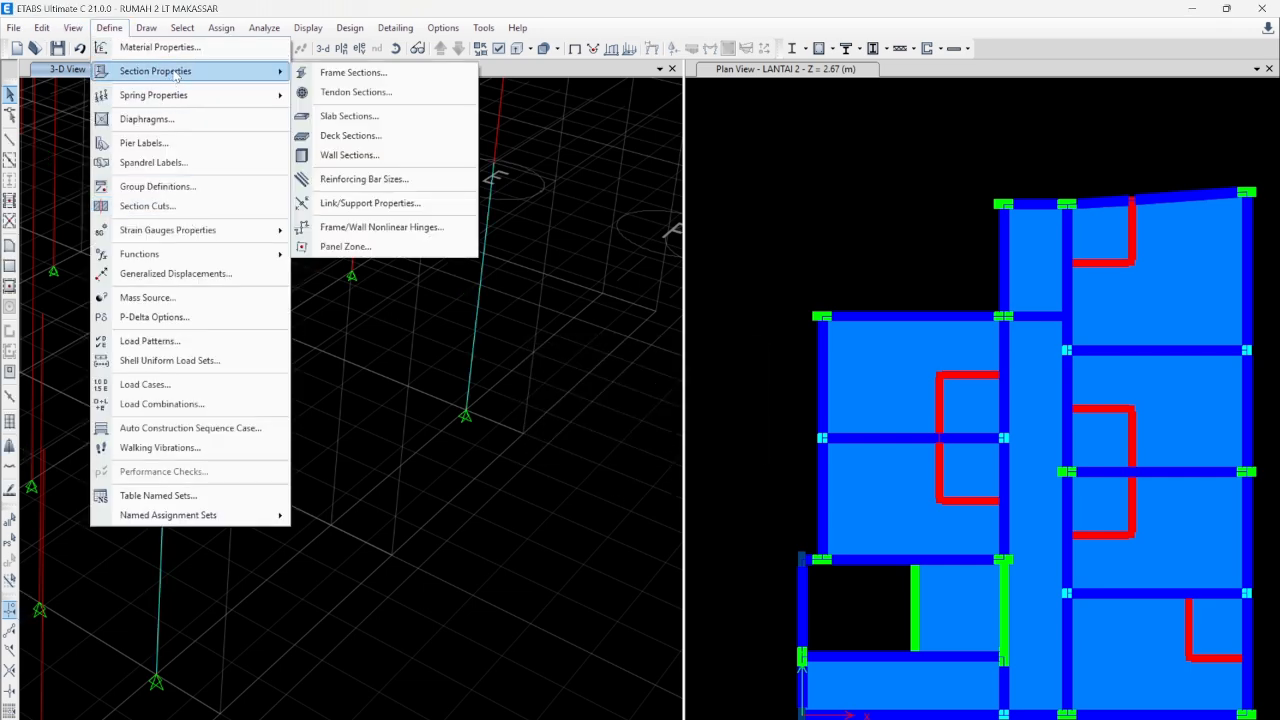
left_click(345, 73)
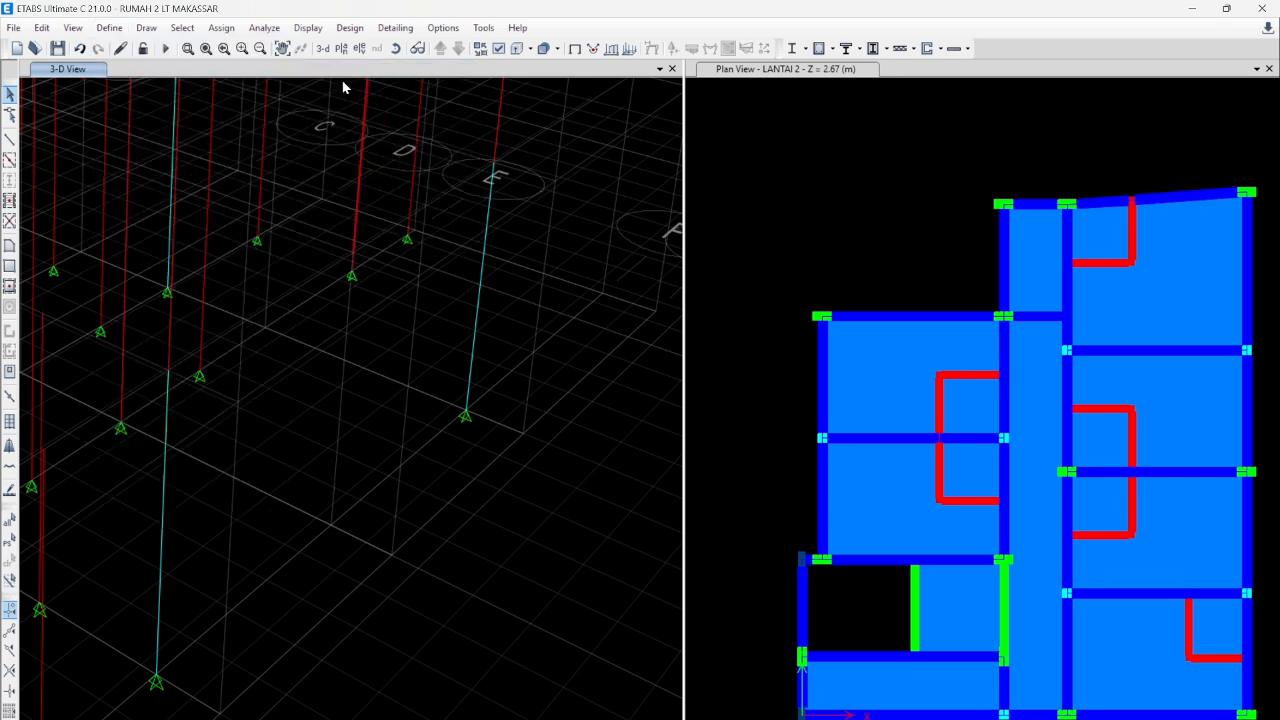
left_click(484, 472)
left_click(476, 442)
left_click(478, 432)
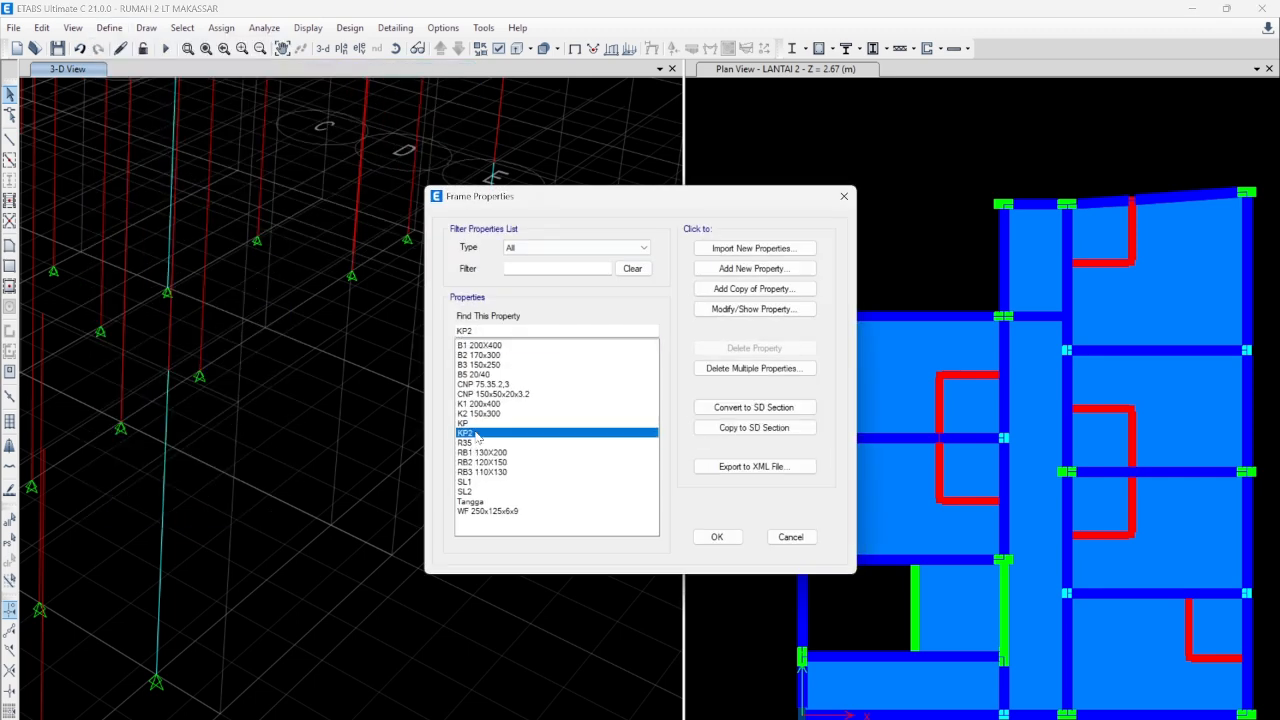
left_click(732, 309)
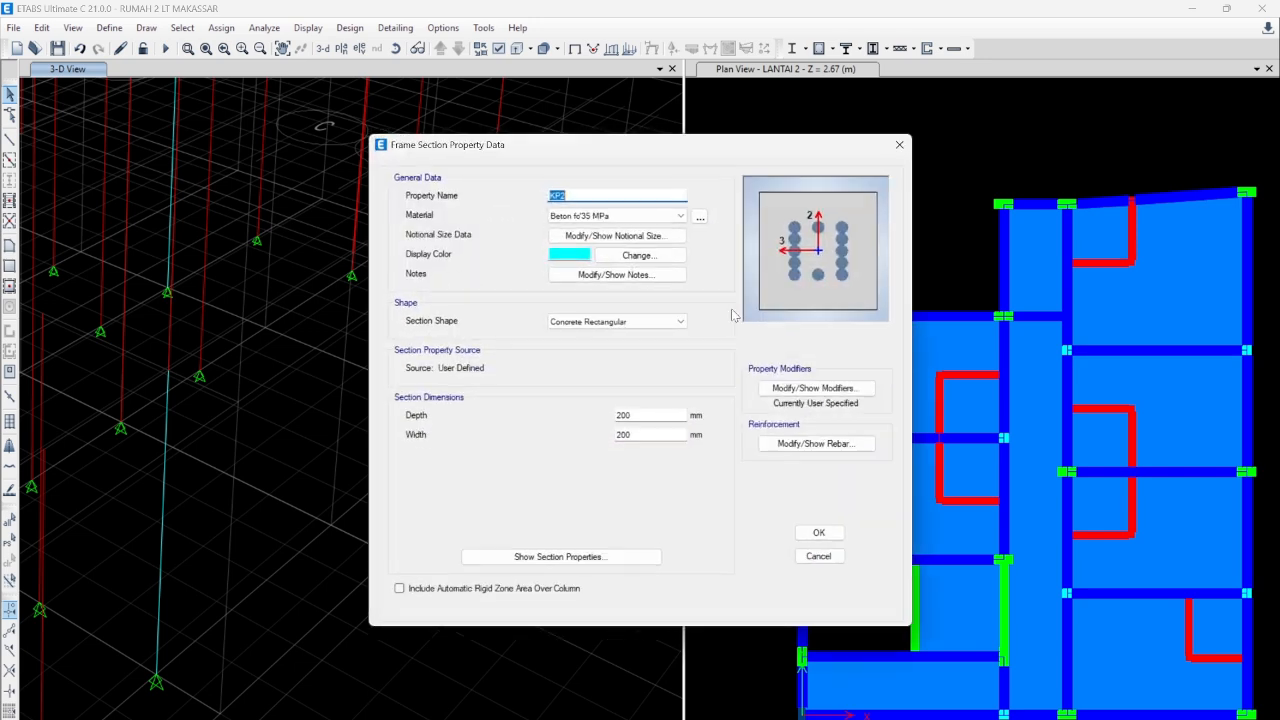
double_click(636, 414)
type("25")
left_click_drag(634, 415, 524, 416)
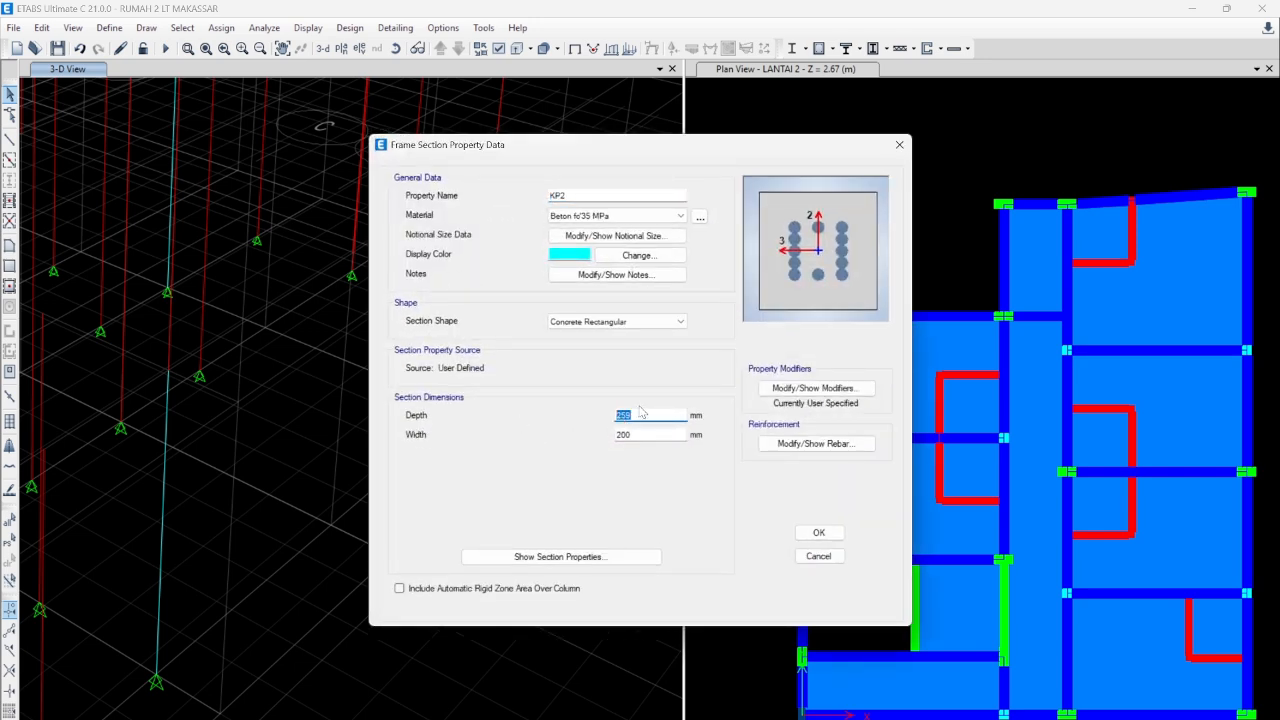
type("2")
left_click_drag(623, 436, 597, 452)
left_click(645, 416)
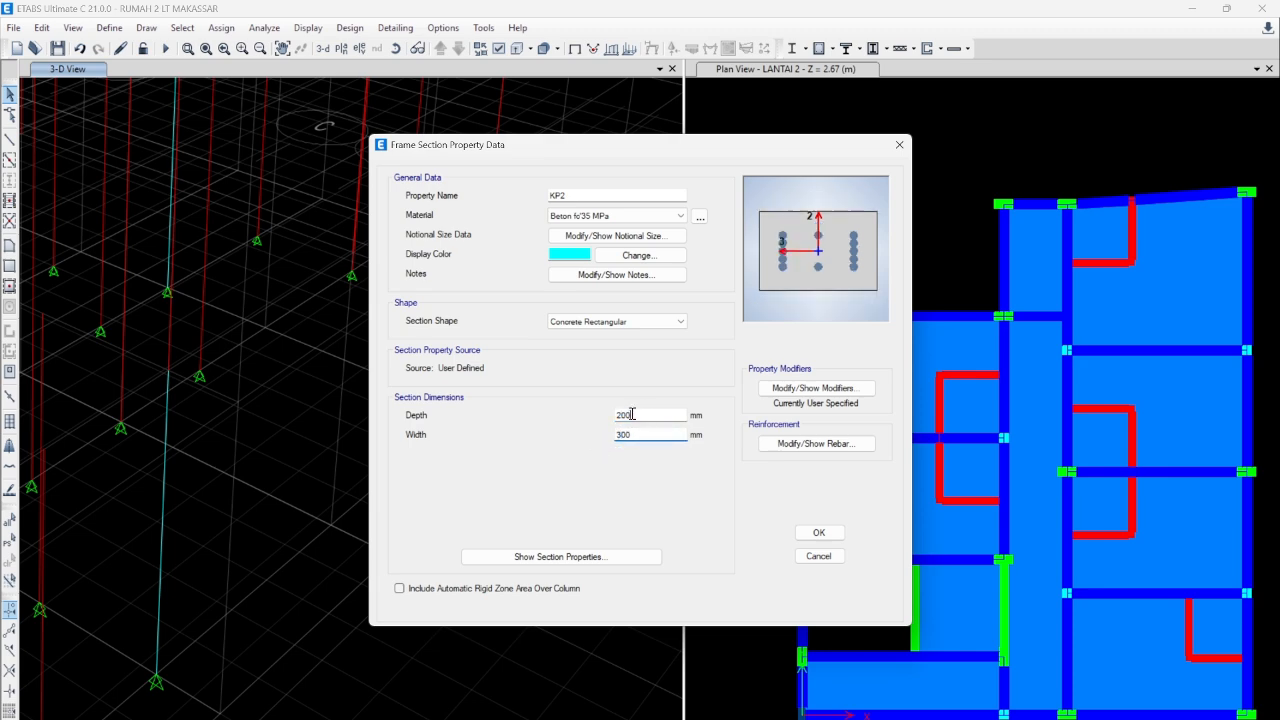
left_click(812, 533)
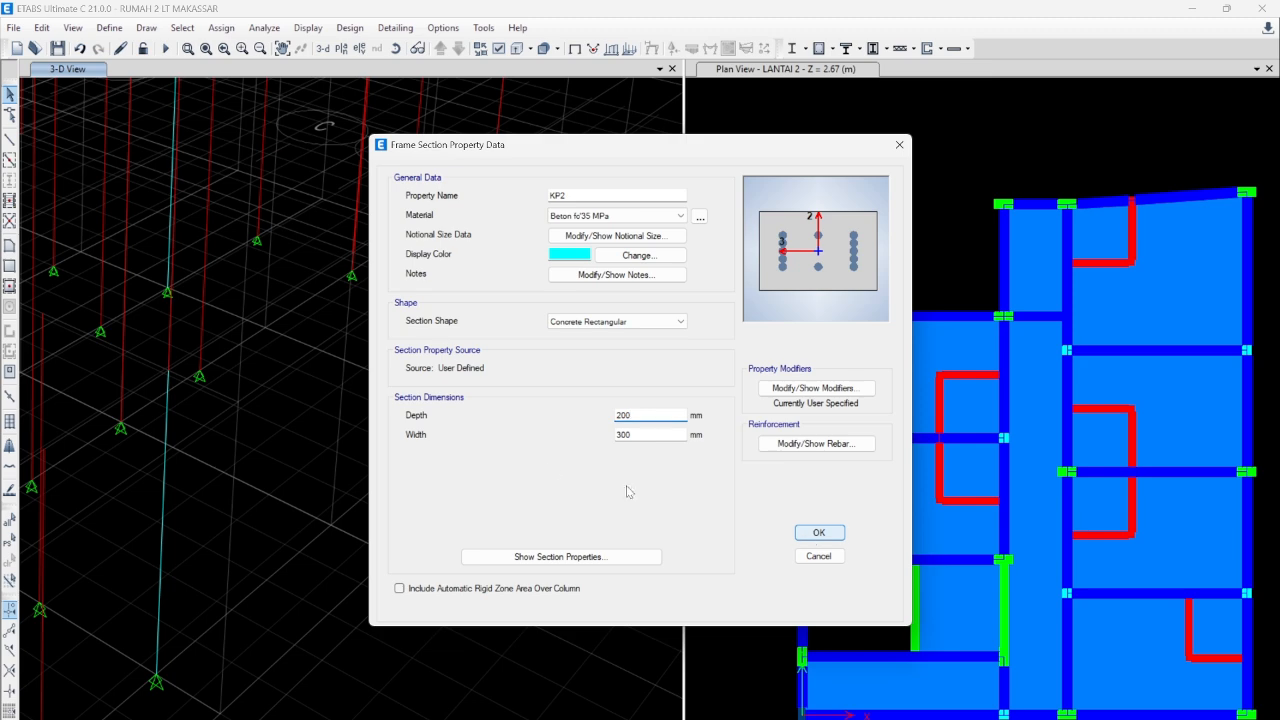
left_click(717, 537)
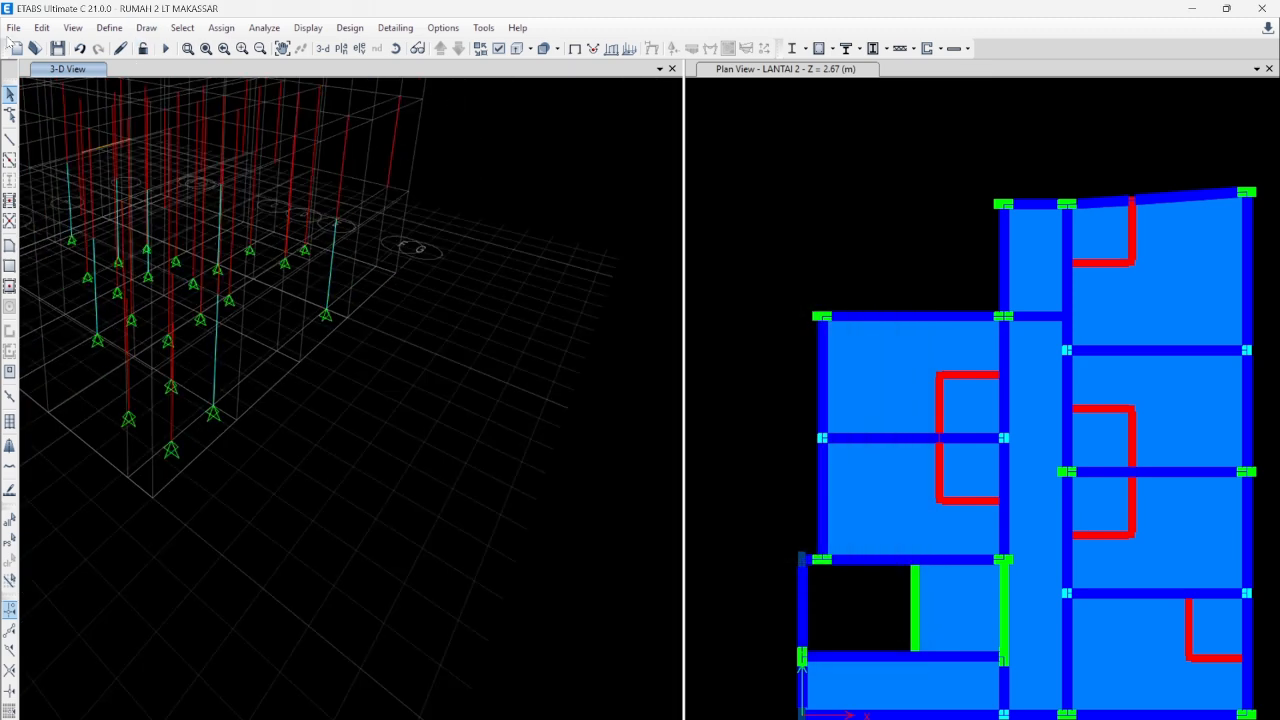
- Save the model, rerun the analysis, and start the concrete frame design check with the revised KP2 section
left_click(14, 27)
left_click(40, 105)
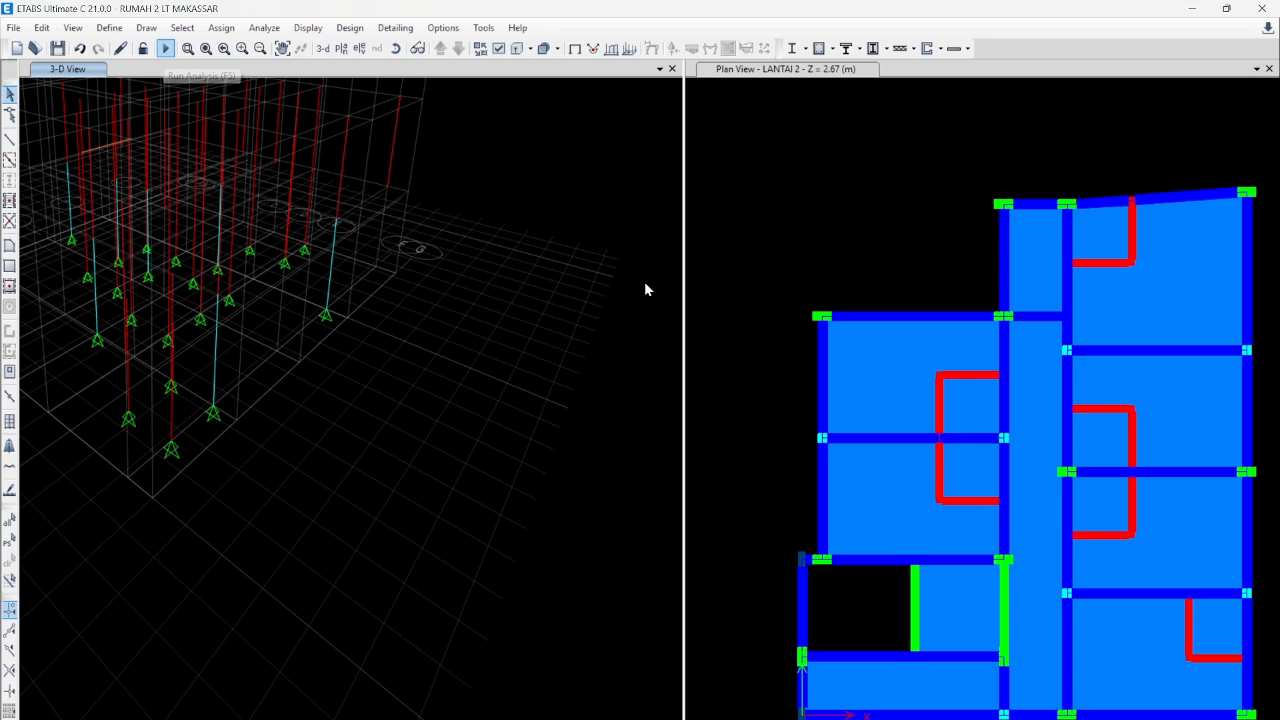
key("Return")
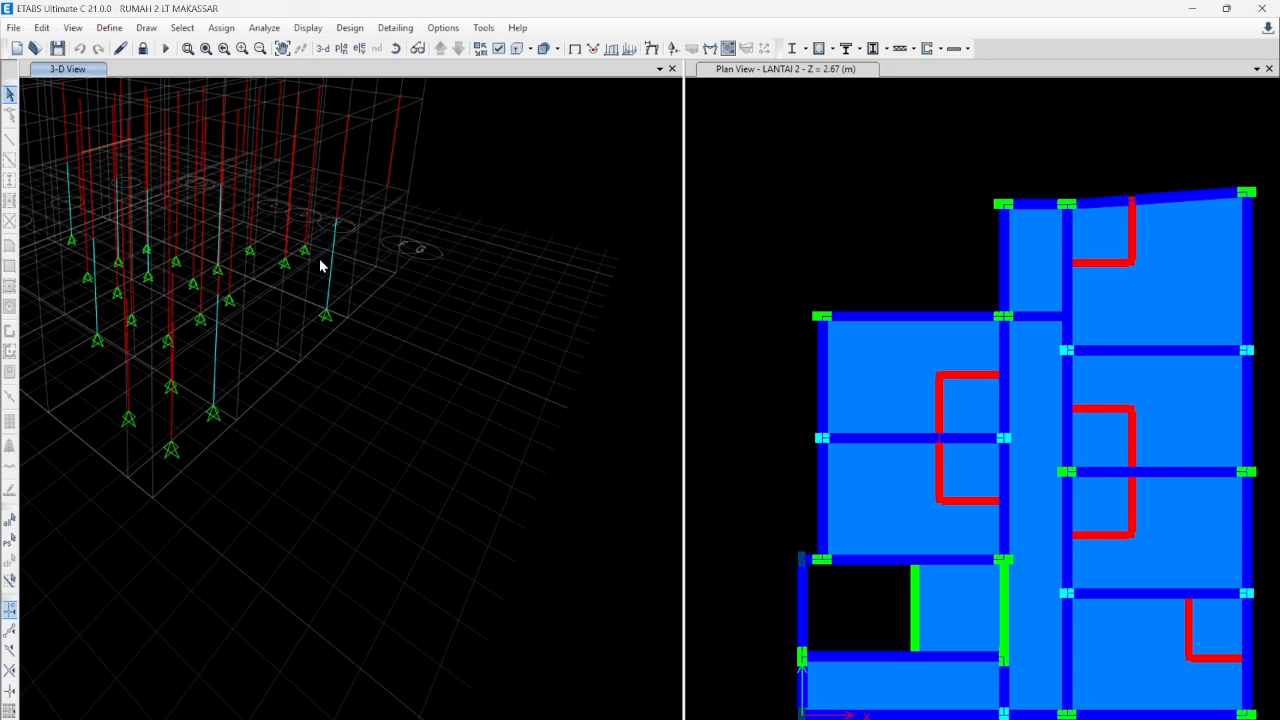
left_click(868, 489)
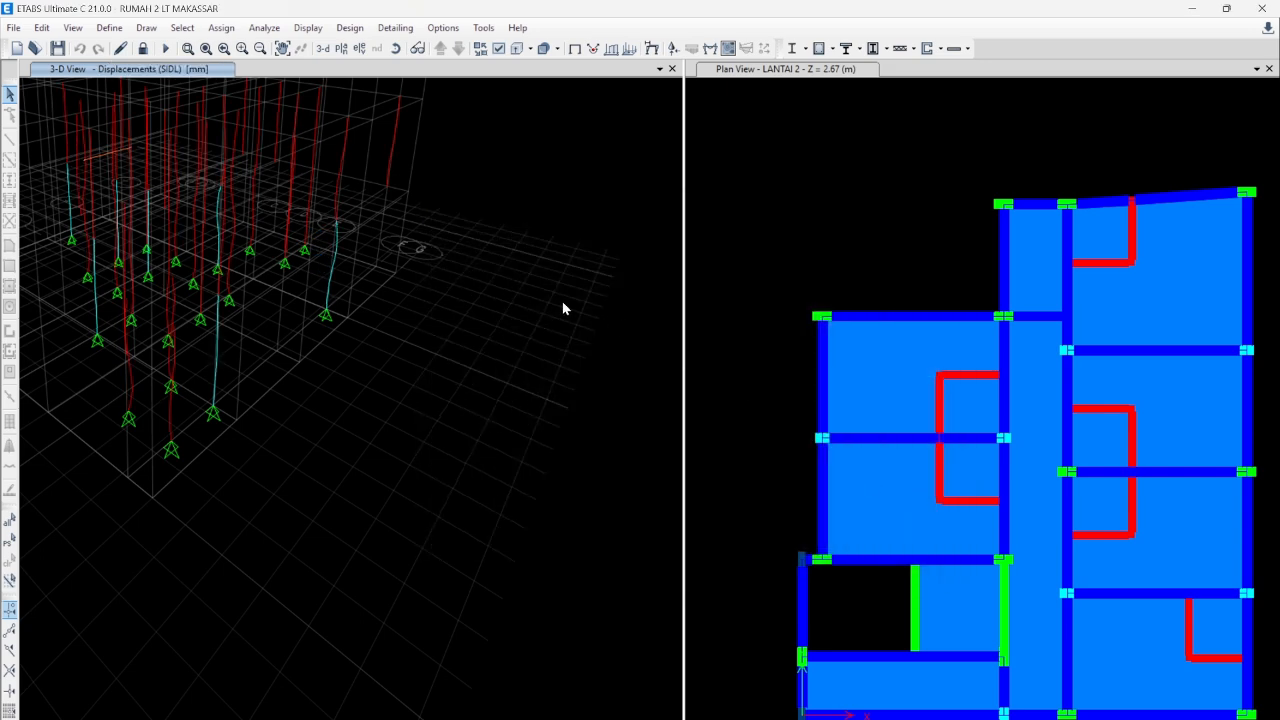
left_click(350, 27)
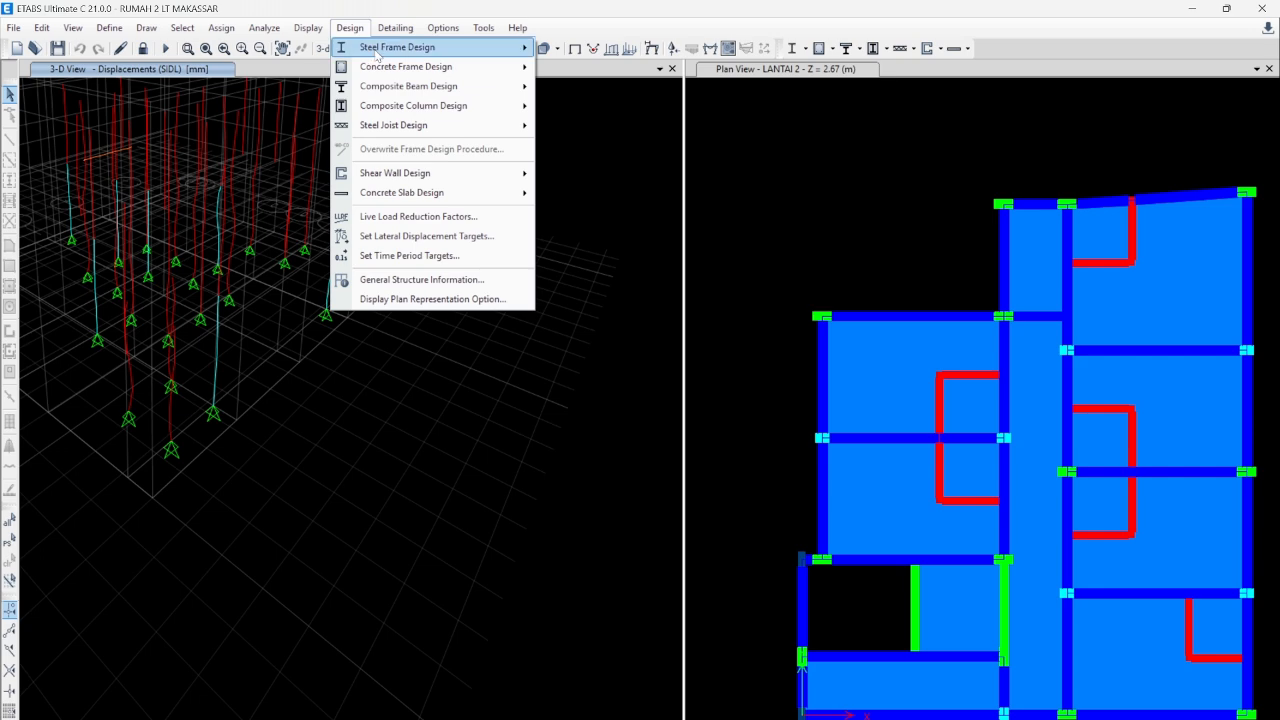
mouse_move(430, 66)
left_click(589, 161)
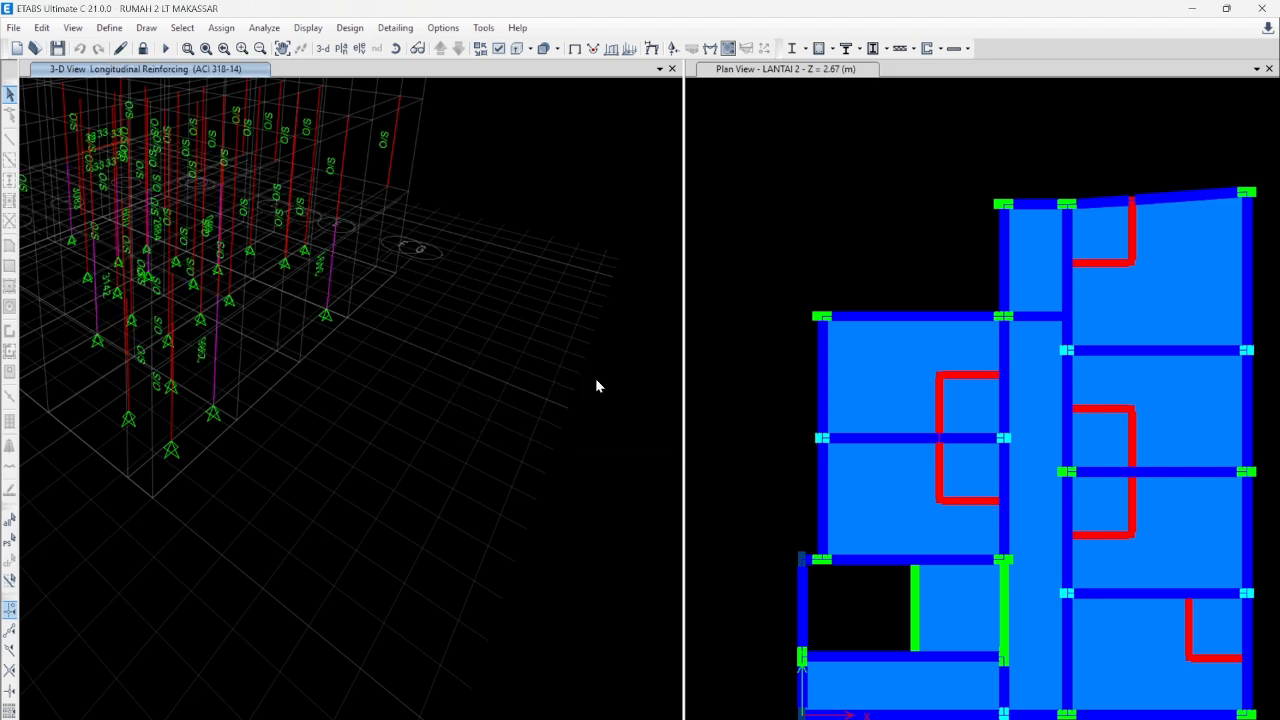
- Reset the 3D view and examine the concrete design results of KP2 column C4 on LANTAI 2
left_click(321, 49)
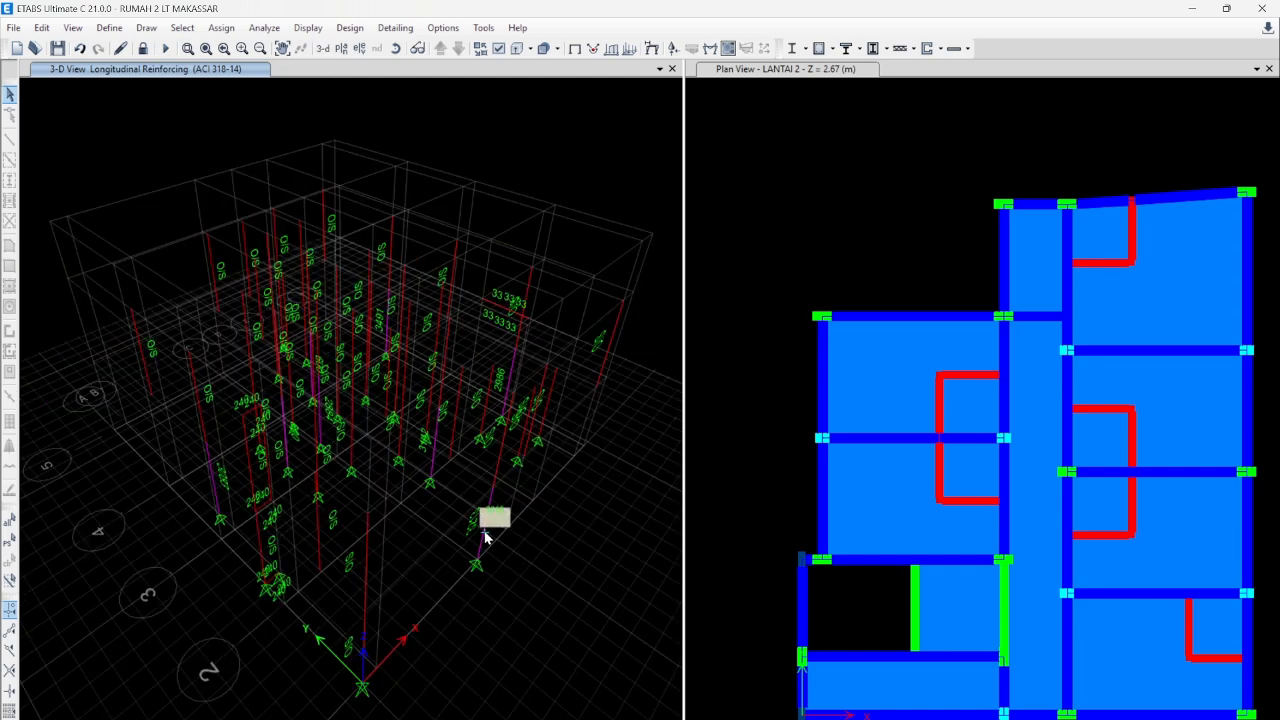
middle_click_drag(486, 538, 453, 546, "shift")
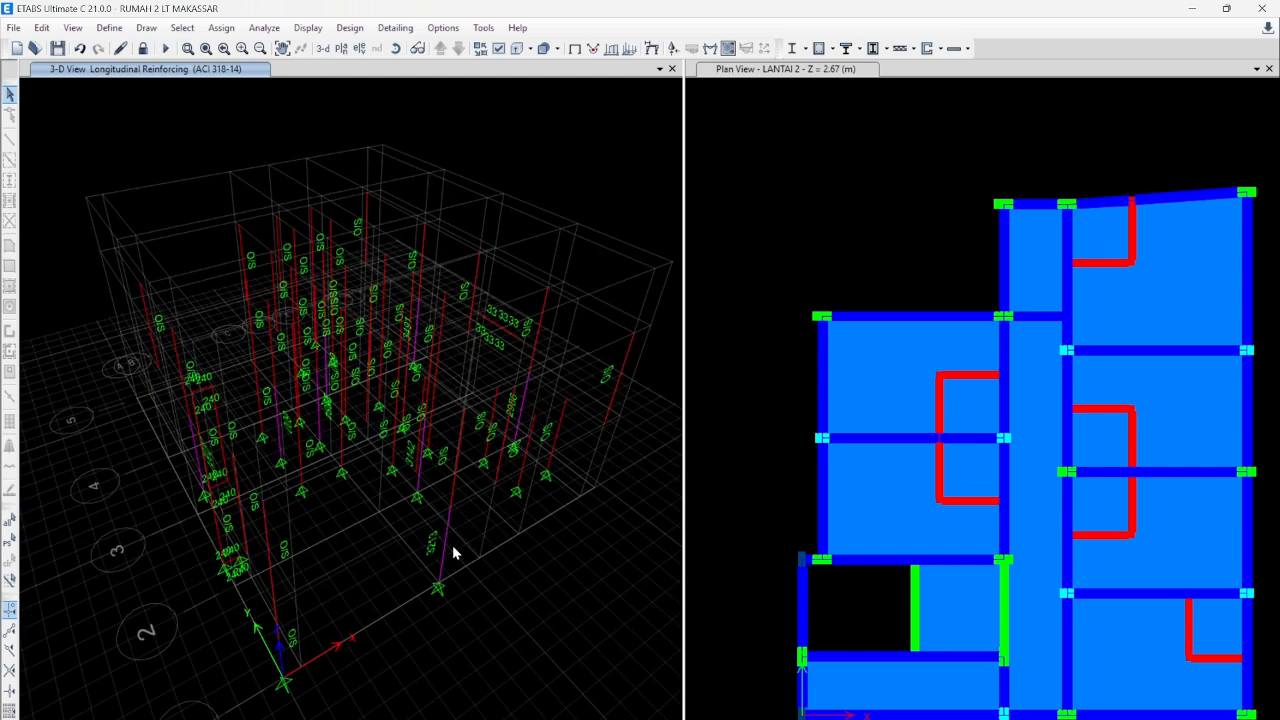
right_click(446, 543)
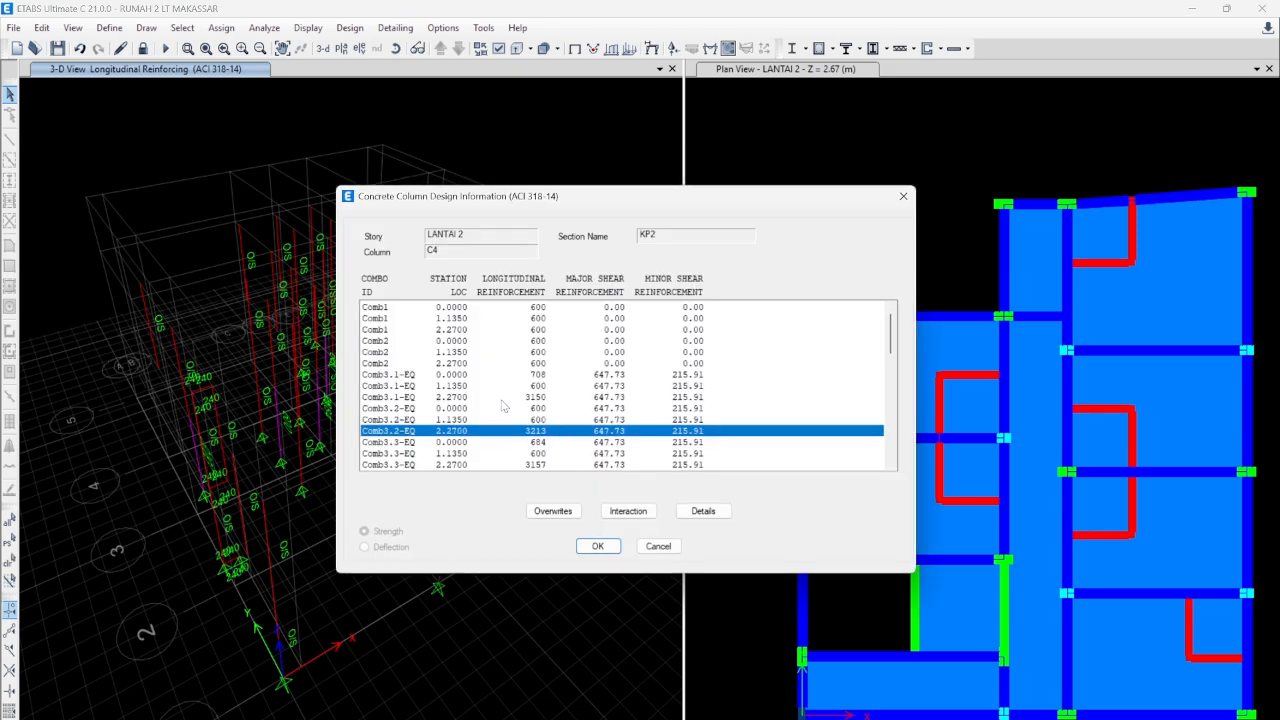
left_click(903, 196)
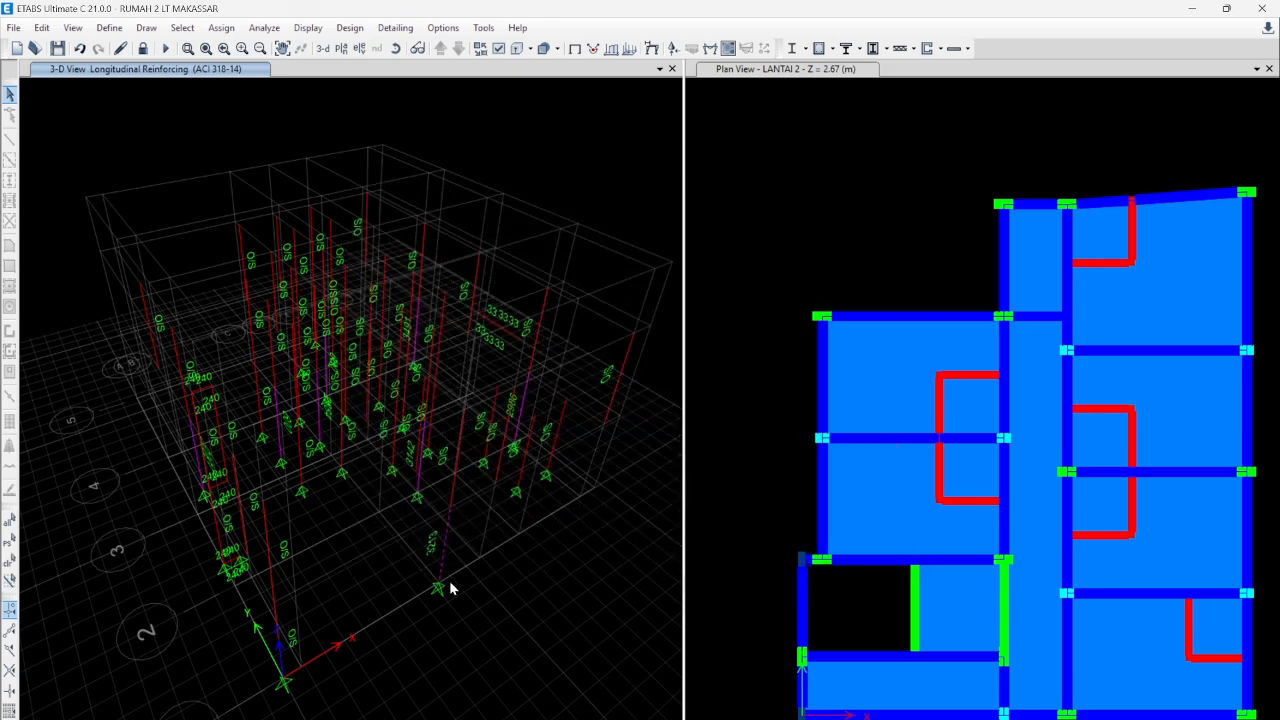
right_click(441, 552)
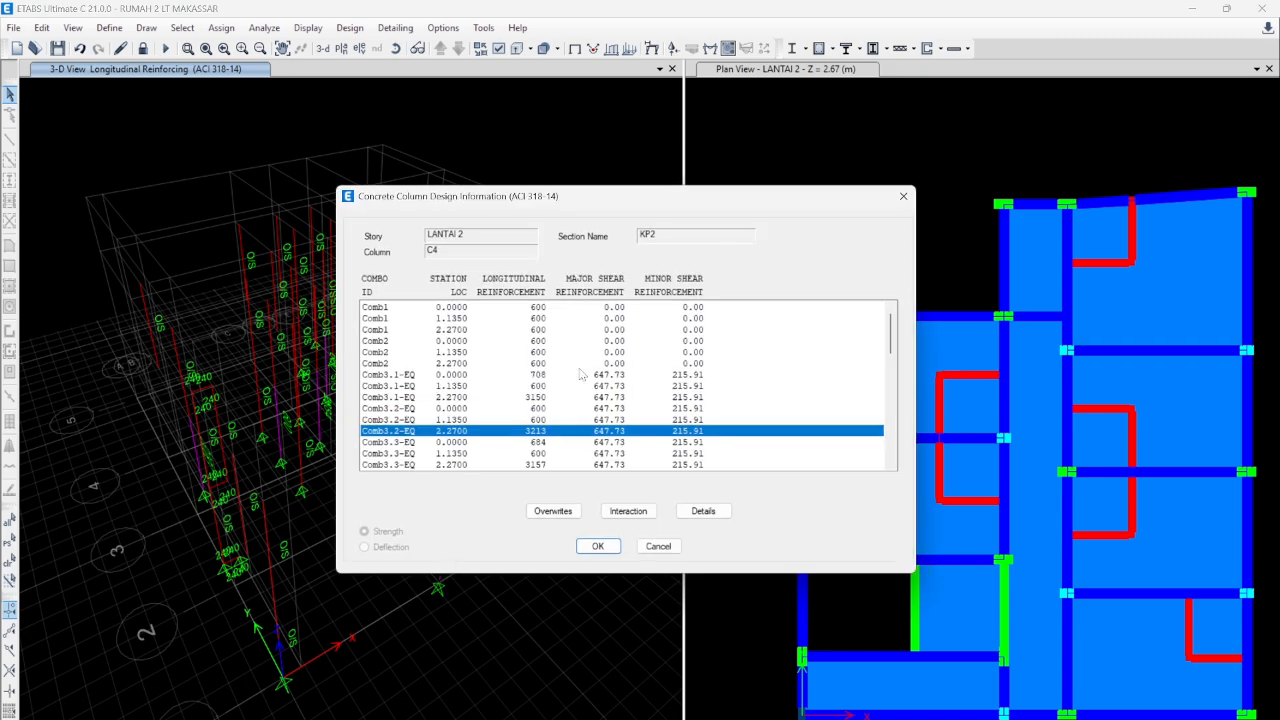
left_click(903, 196)
- Save the model with the revised KP2 design, and look over the columns' longitudinal reinforcement results in 3D
left_click(14, 28)
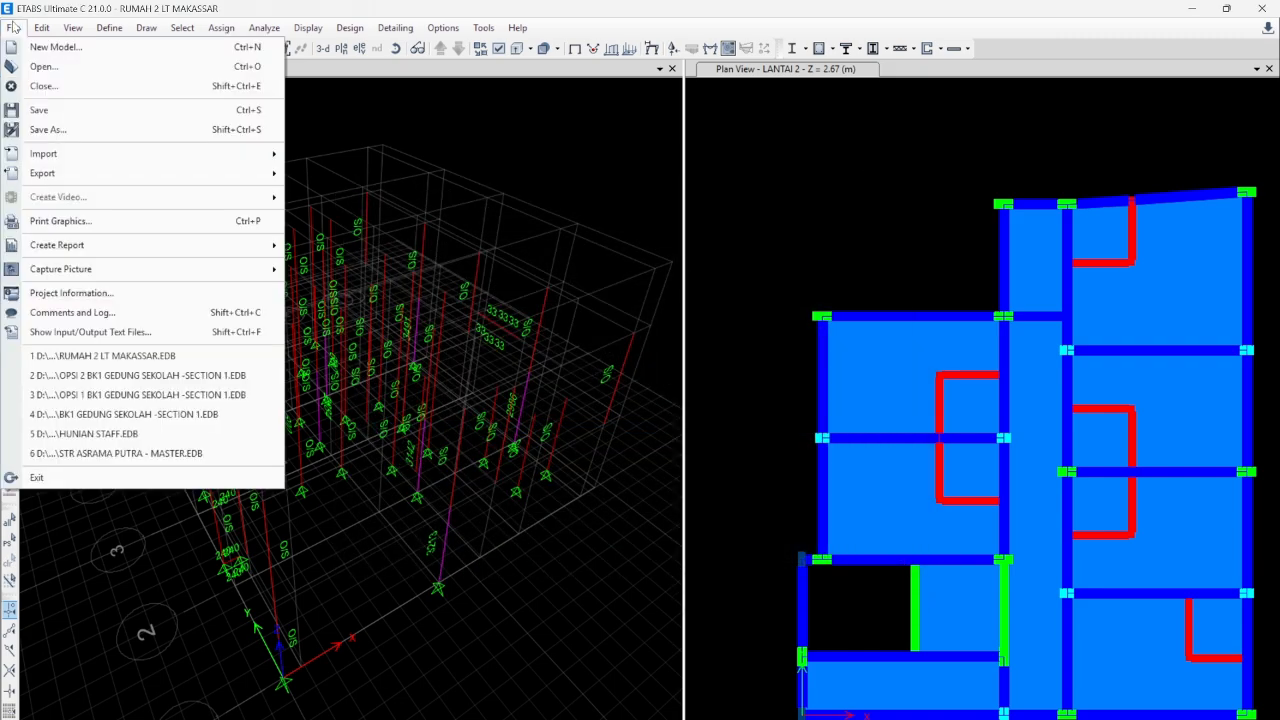
left_click(42, 110)
left_click(322, 48)
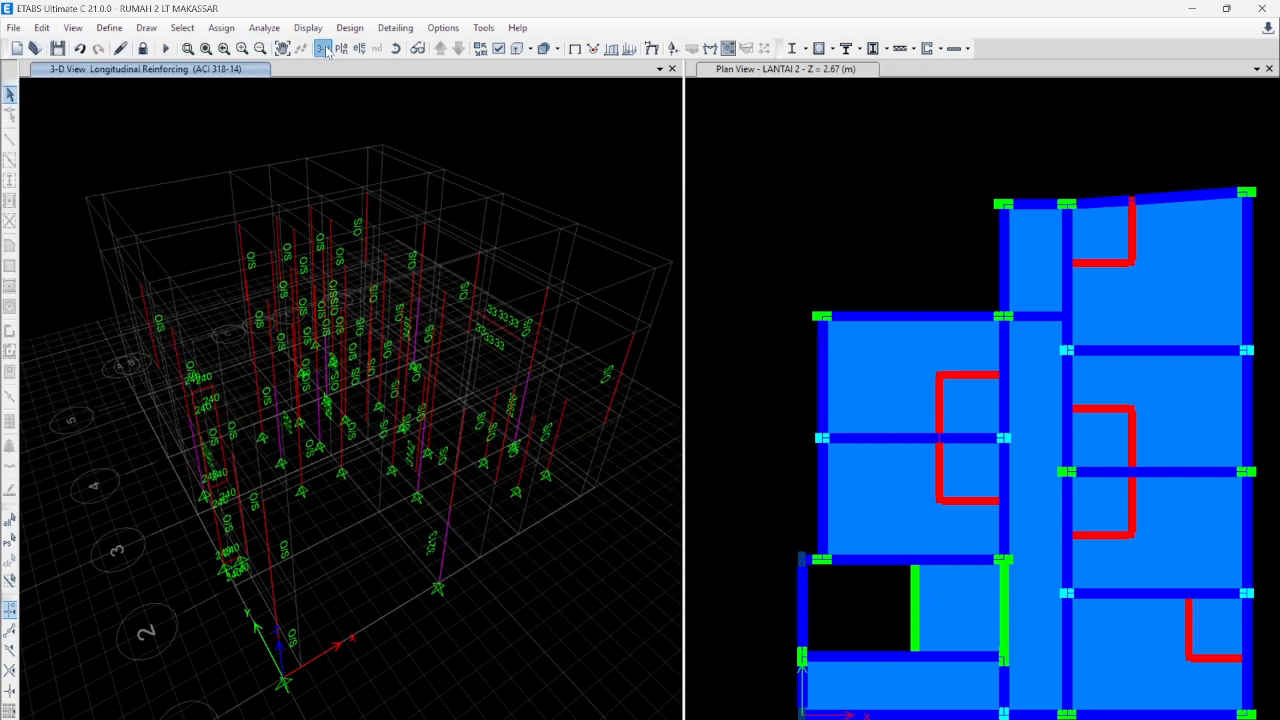
middle_click_drag(461, 517, 417, 513, "shift")
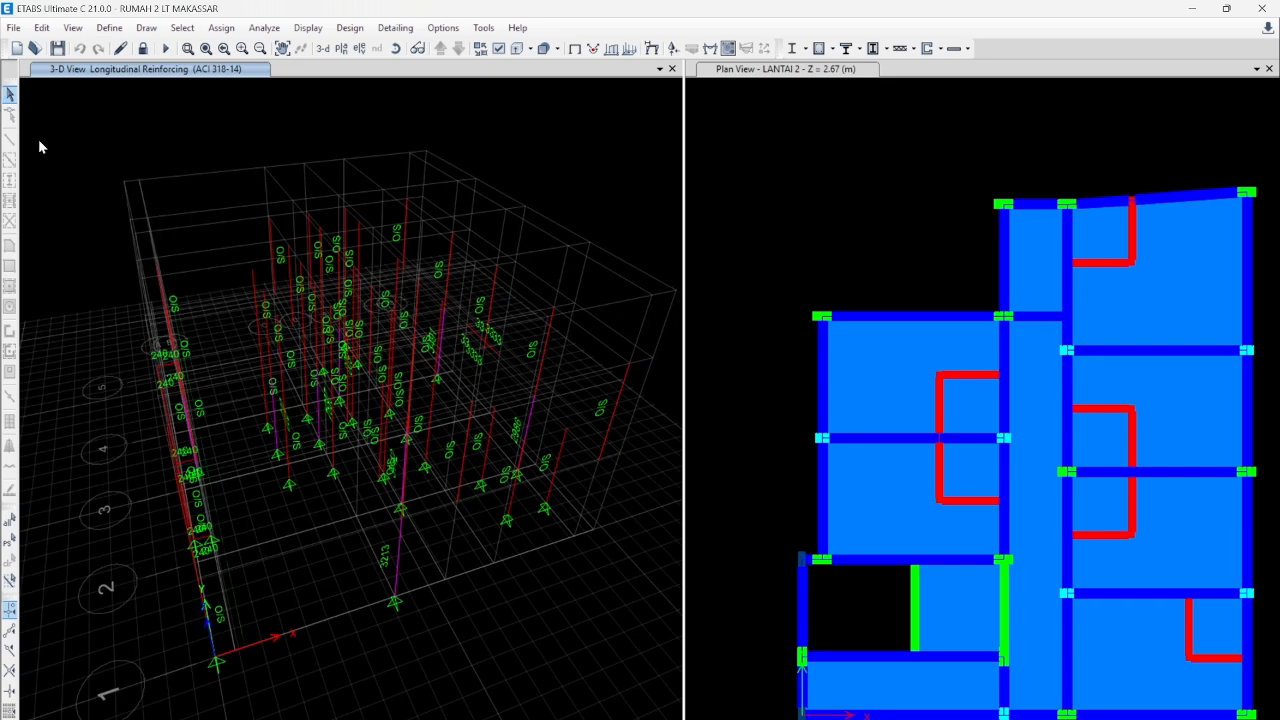
left_click(14, 28)
left_click(42, 109)
middle_click_drag(138, 228, 152, 346, "shift")
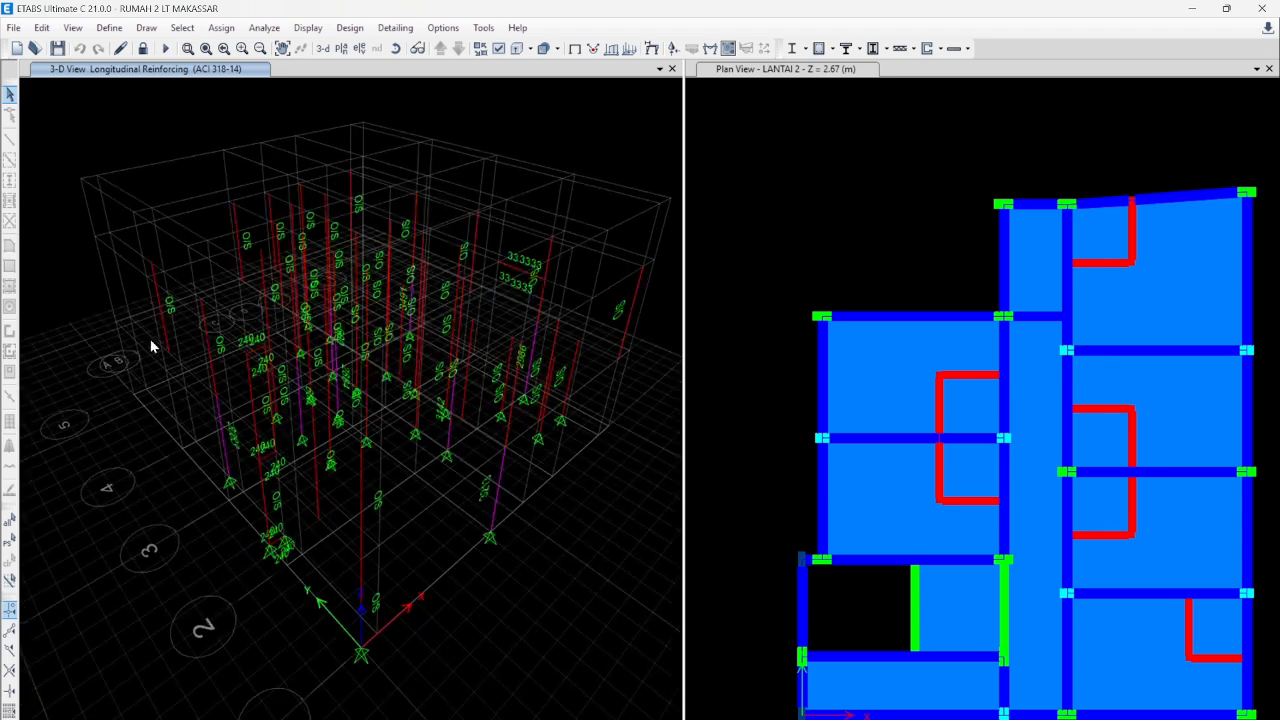
- Display the Story1 plan view with the longitudinal reinforcement results
left_click(341, 48)
key("Escape")
left_click(341, 48)
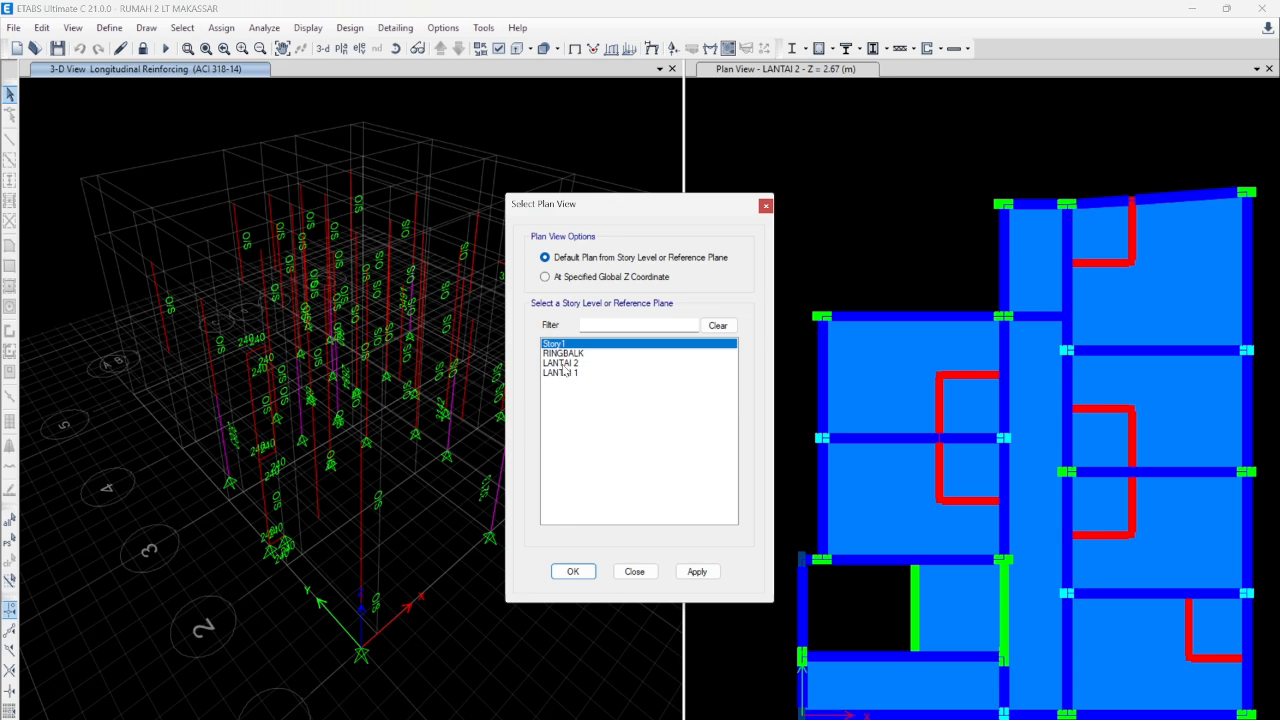
left_click(566, 572)
scroll(411, 416, "down", 3)
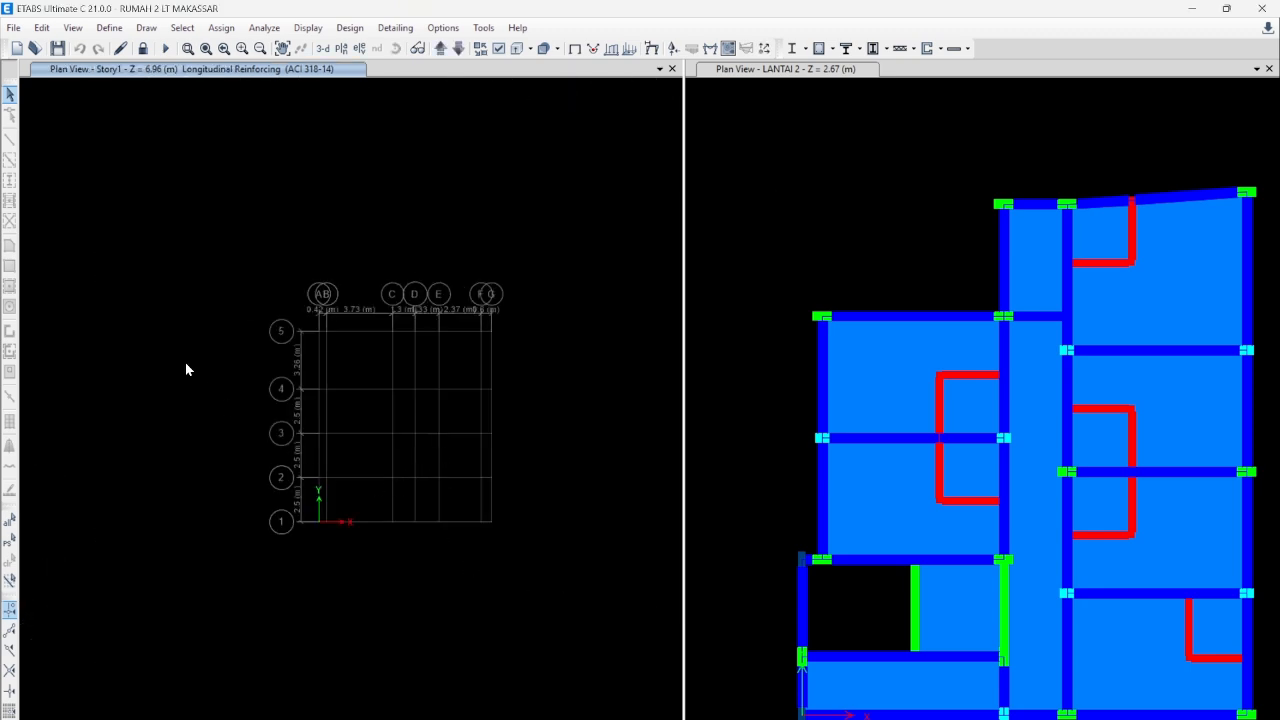
- Return to the 3D view and examine the concrete design results of KP2 column C13 on LANTAI 2
left_click(321, 48)
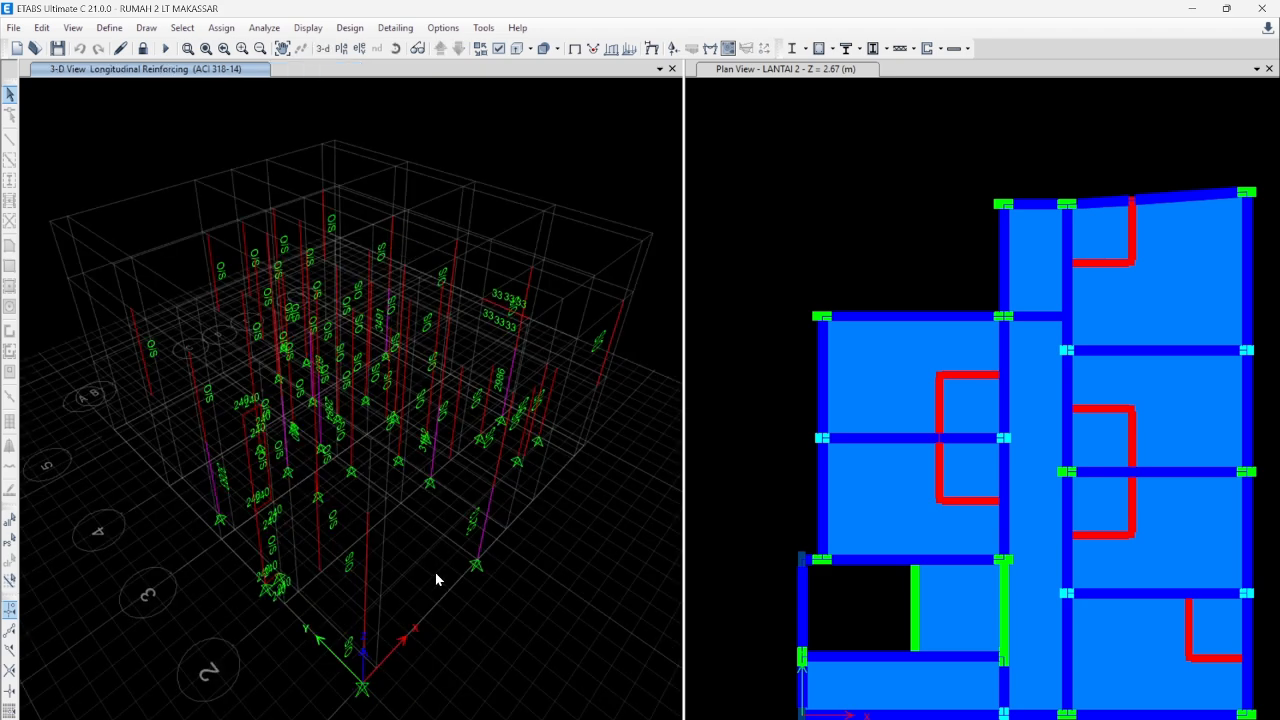
scroll(354, 575, "up", 6)
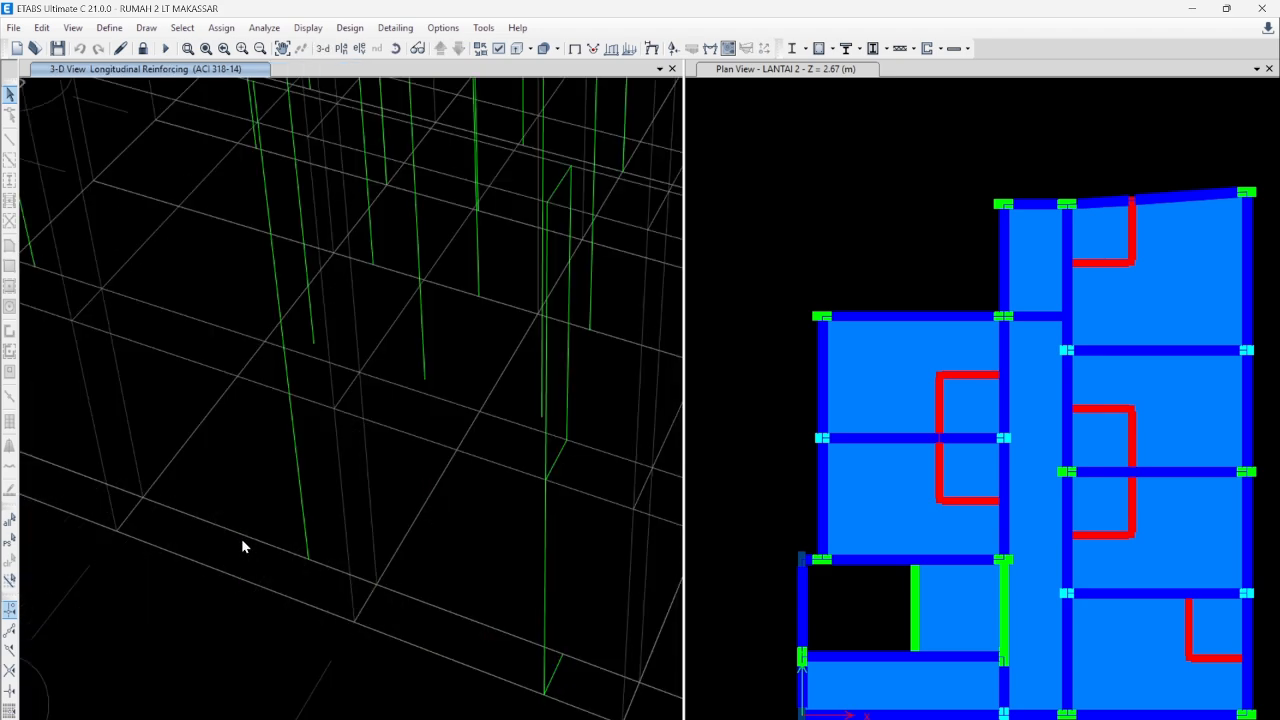
right_click(300, 470)
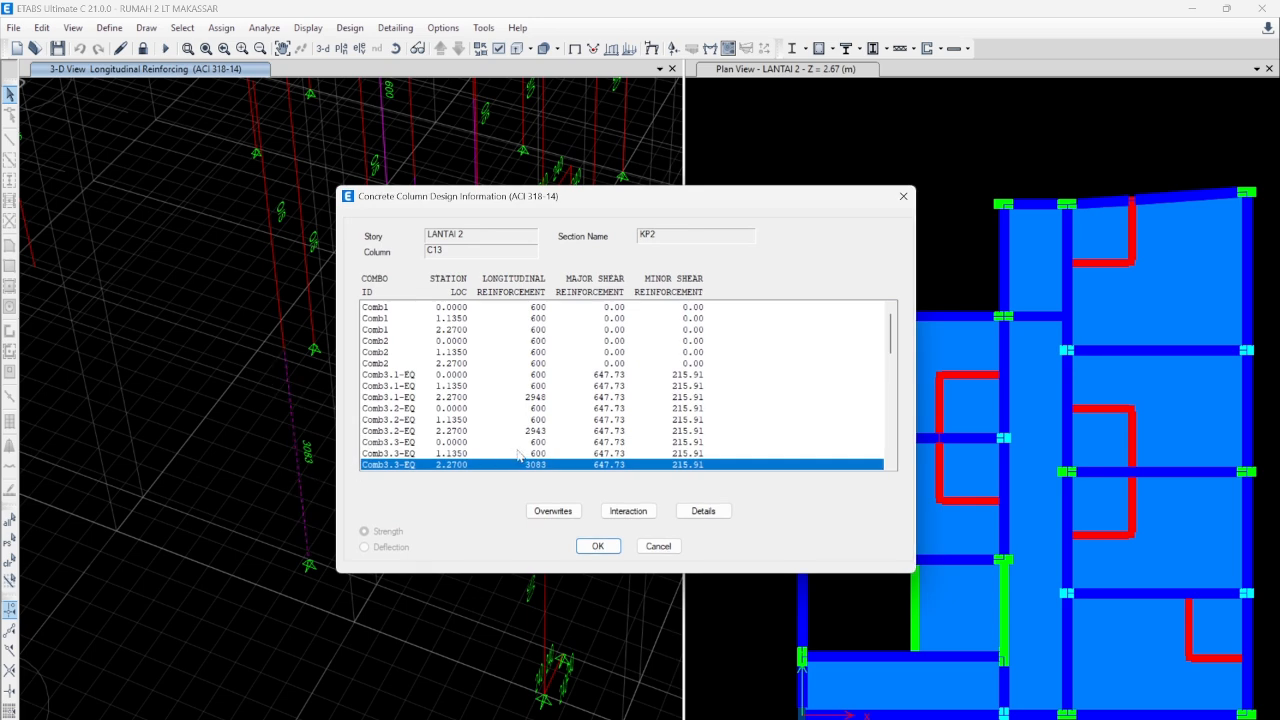
left_click(903, 196)
left_click(109, 27)
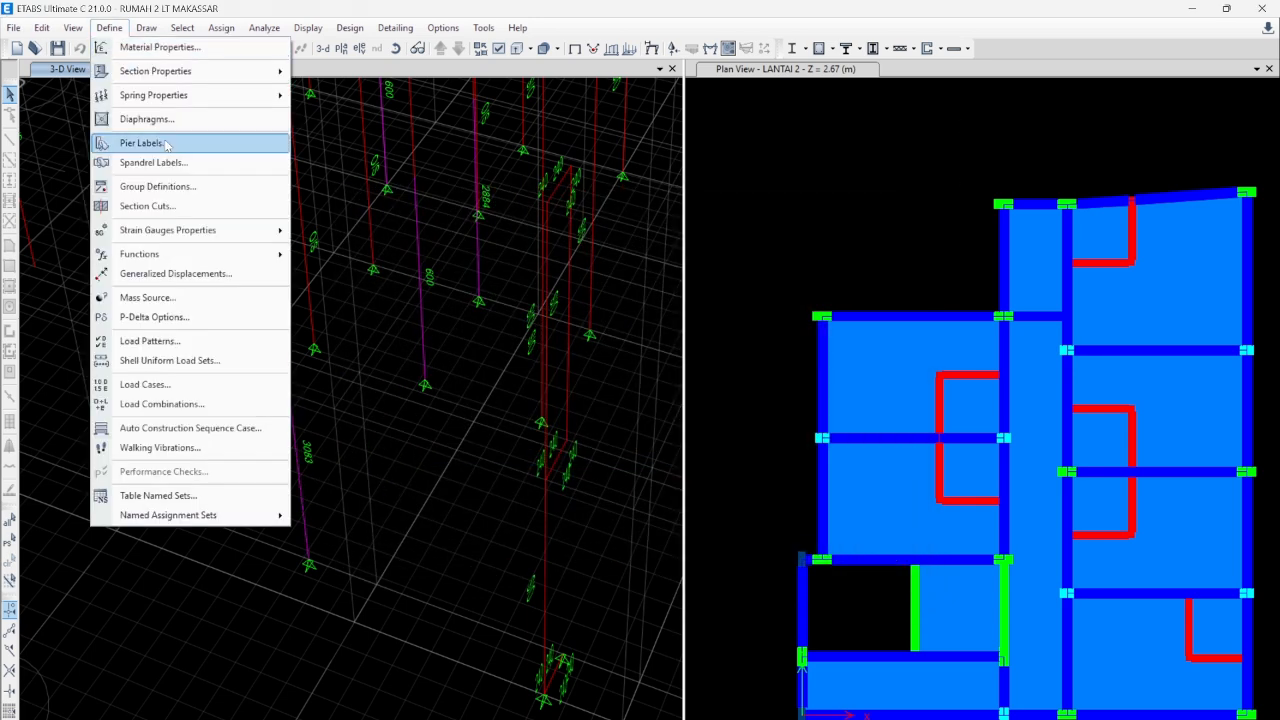
mouse_move(178, 74)
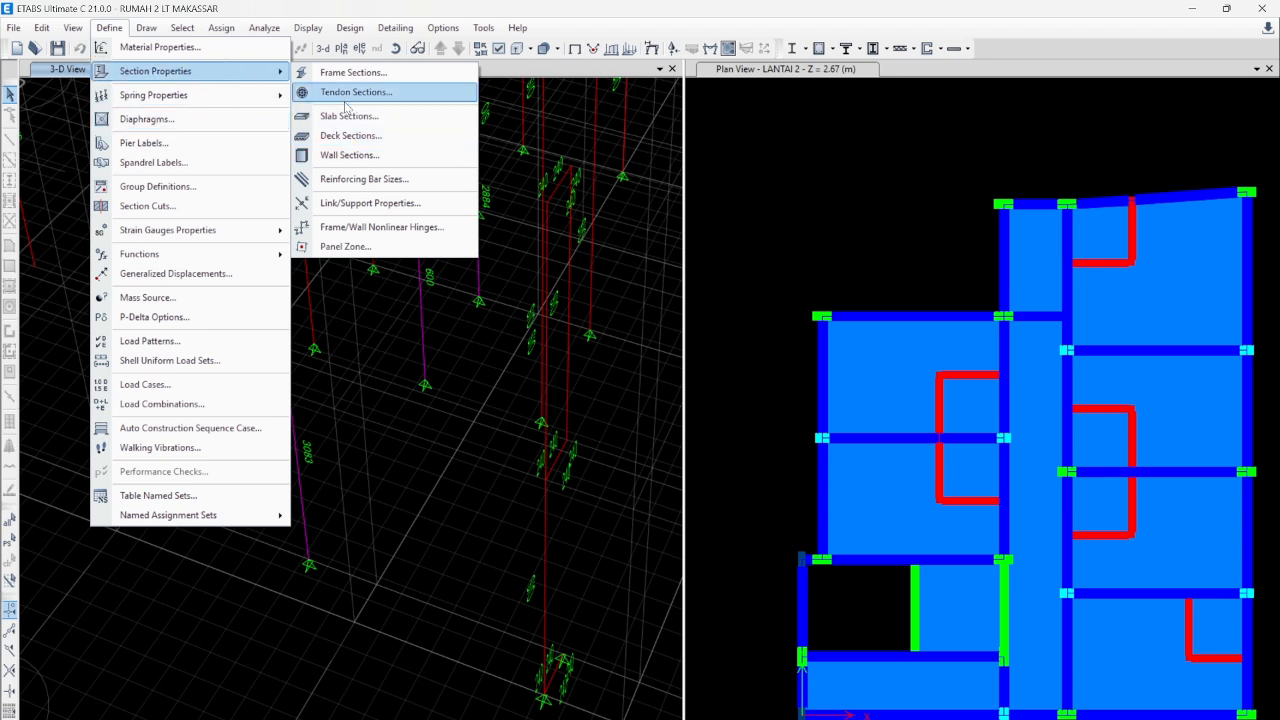
key("Escape")
- Switch the longitudinal reinforcement results from the 3D view to the LANTAI 2 plan view
scroll(154, 256, "down", 4)
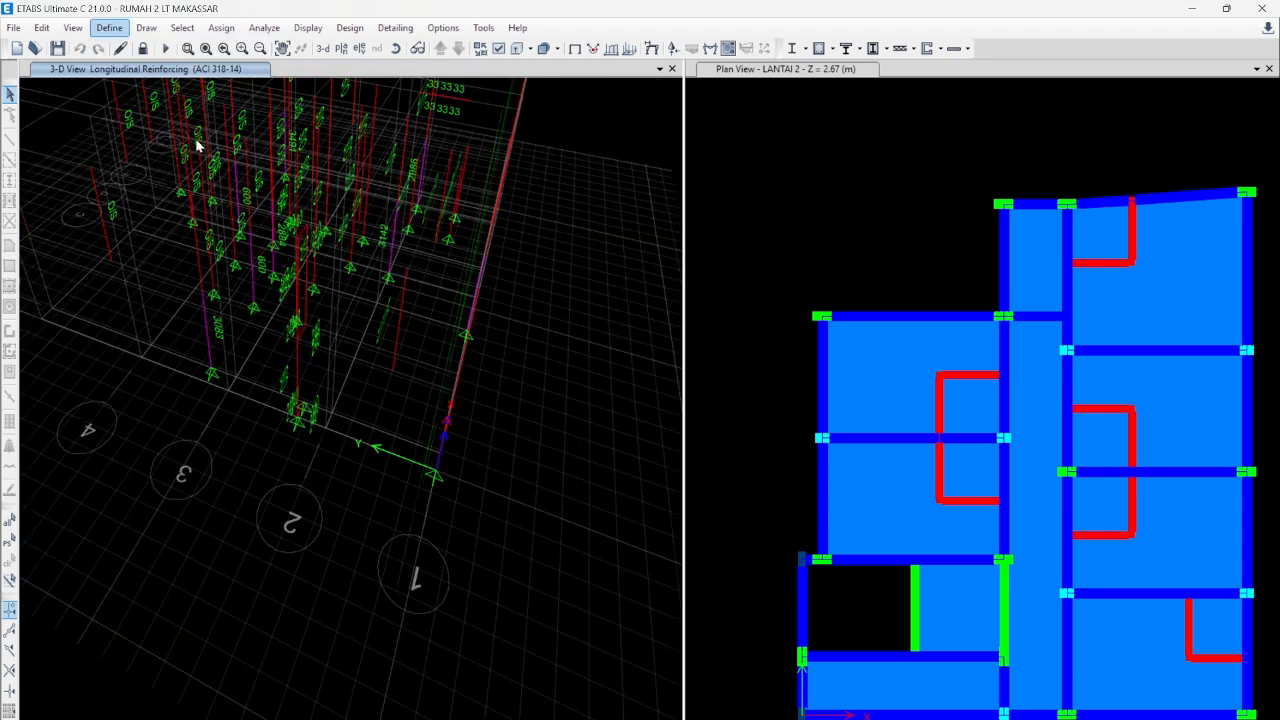
left_click(341, 48)
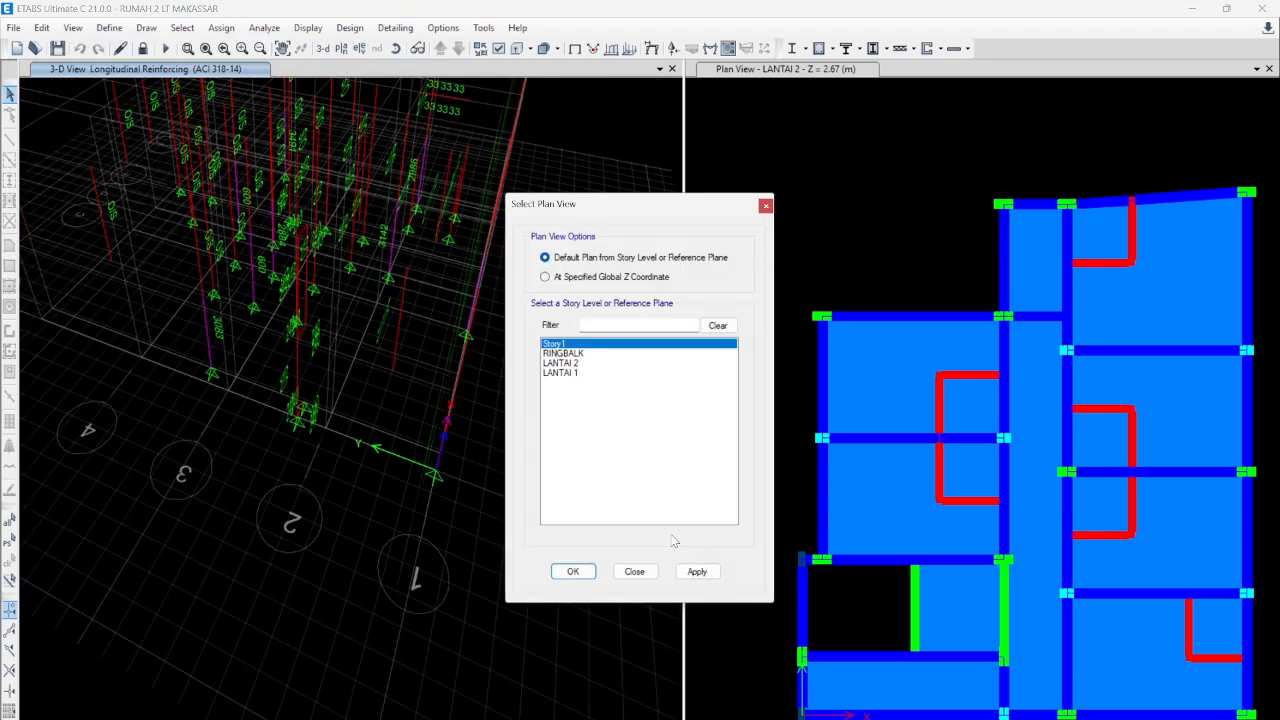
left_click(576, 363)
left_click(697, 571)
left_click(573, 571)
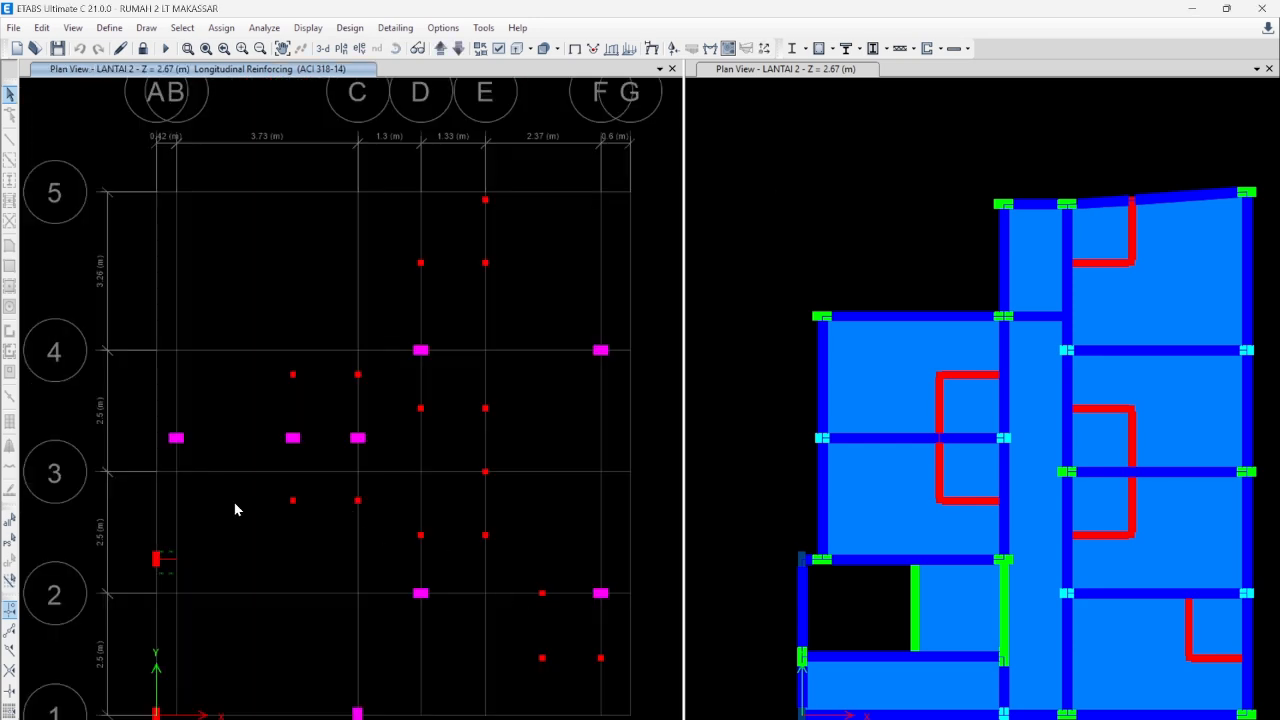
middle_click_drag(238, 509, 199, 435)
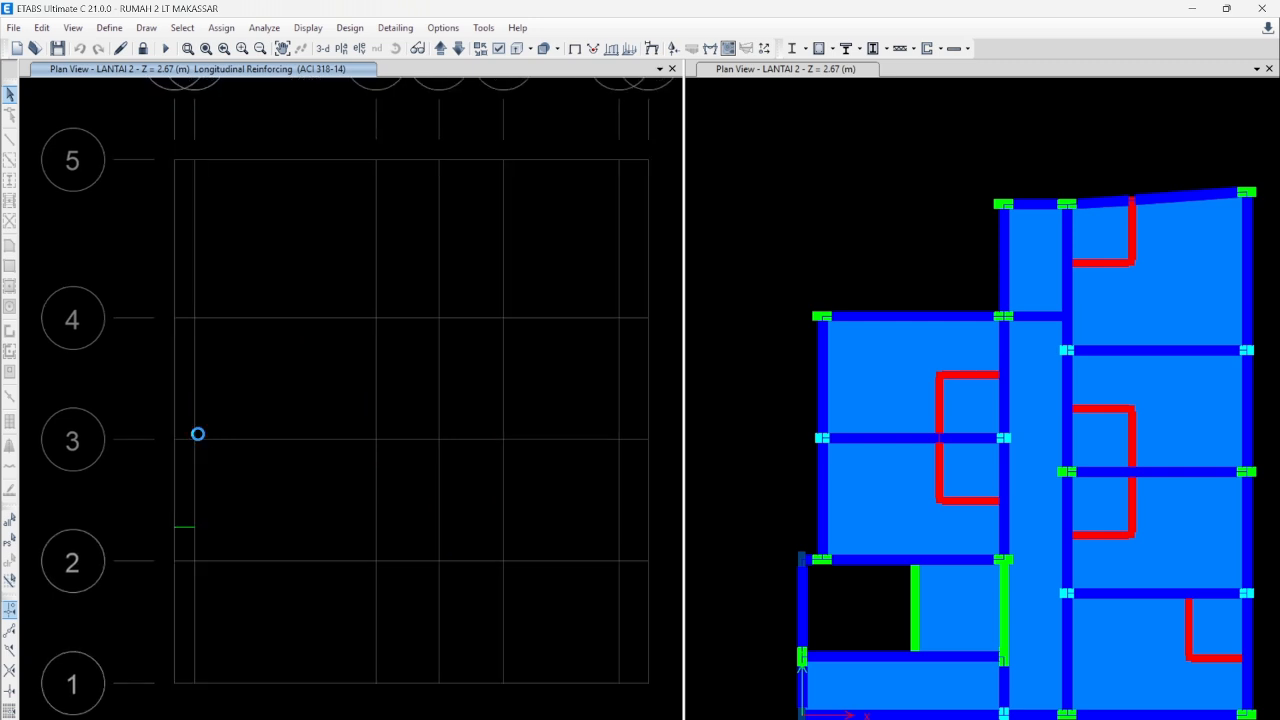
scroll(199, 435, "down", 4)
scroll(199, 435, "up", 4)
scroll(201, 441, "down", 4)
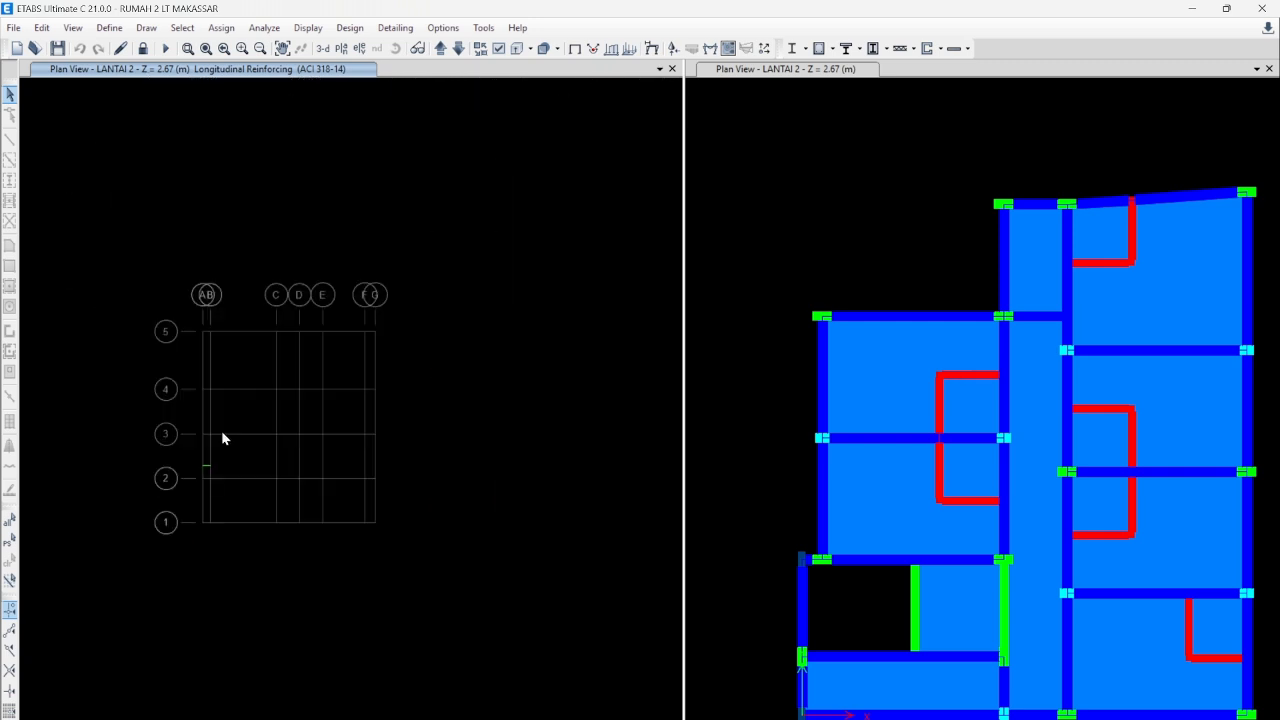
scroll(212, 412, "up", 4)
scroll(220, 423, "down", 4)
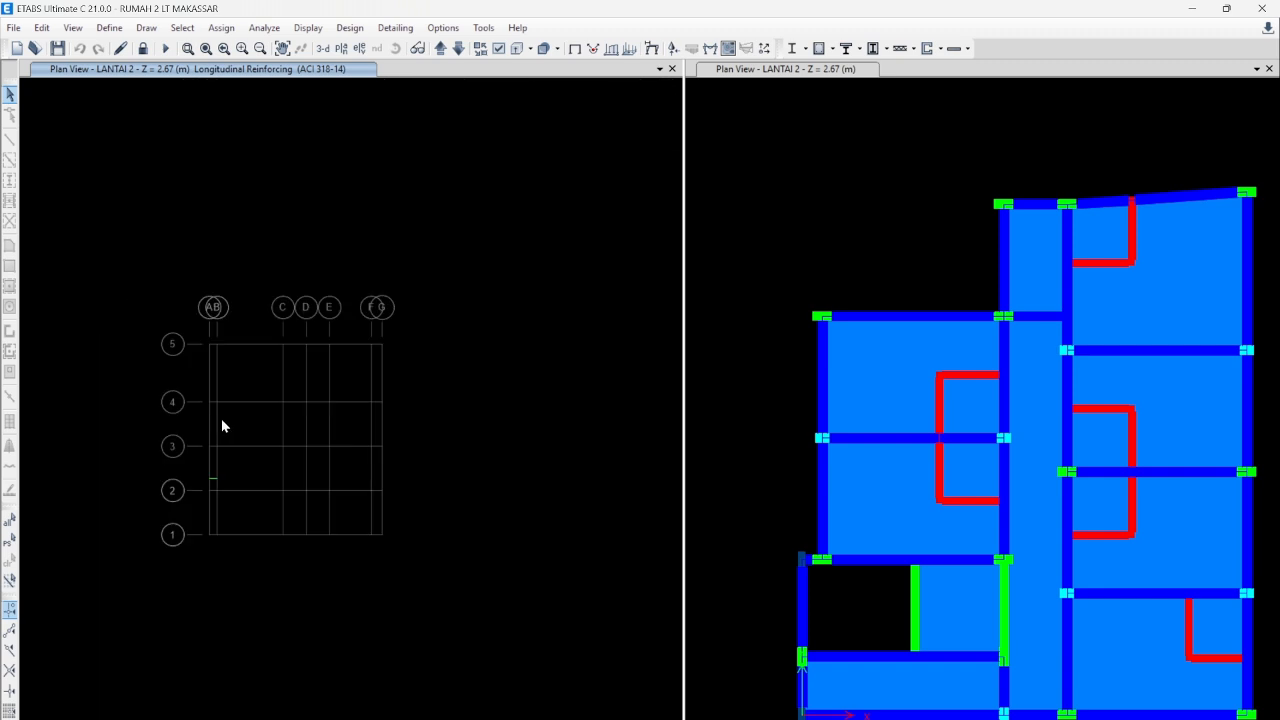
middle_click_drag(223, 423, 217, 394)
scroll(121, 371, "up", 4)
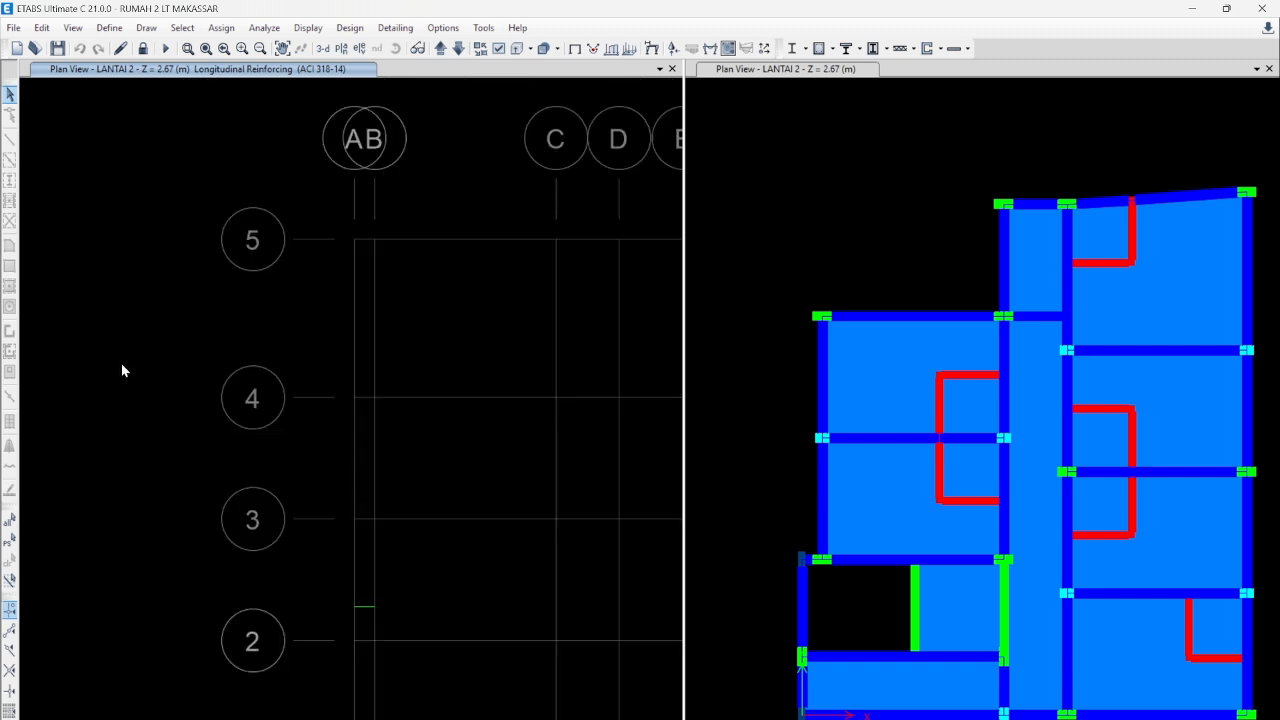
scroll(123, 369, "down", 4)
middle_click_drag(129, 386, 131, 366)
scroll(135, 373, "up", 4)
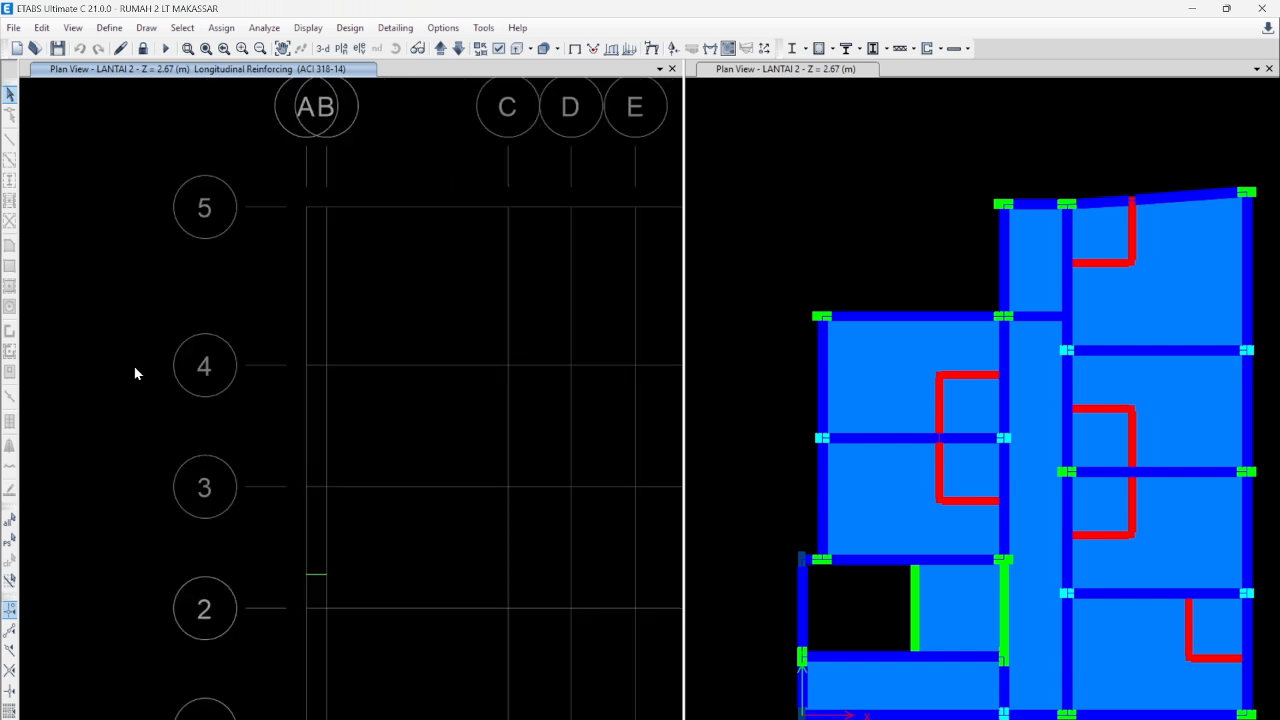
scroll(134, 371, "down", 4)
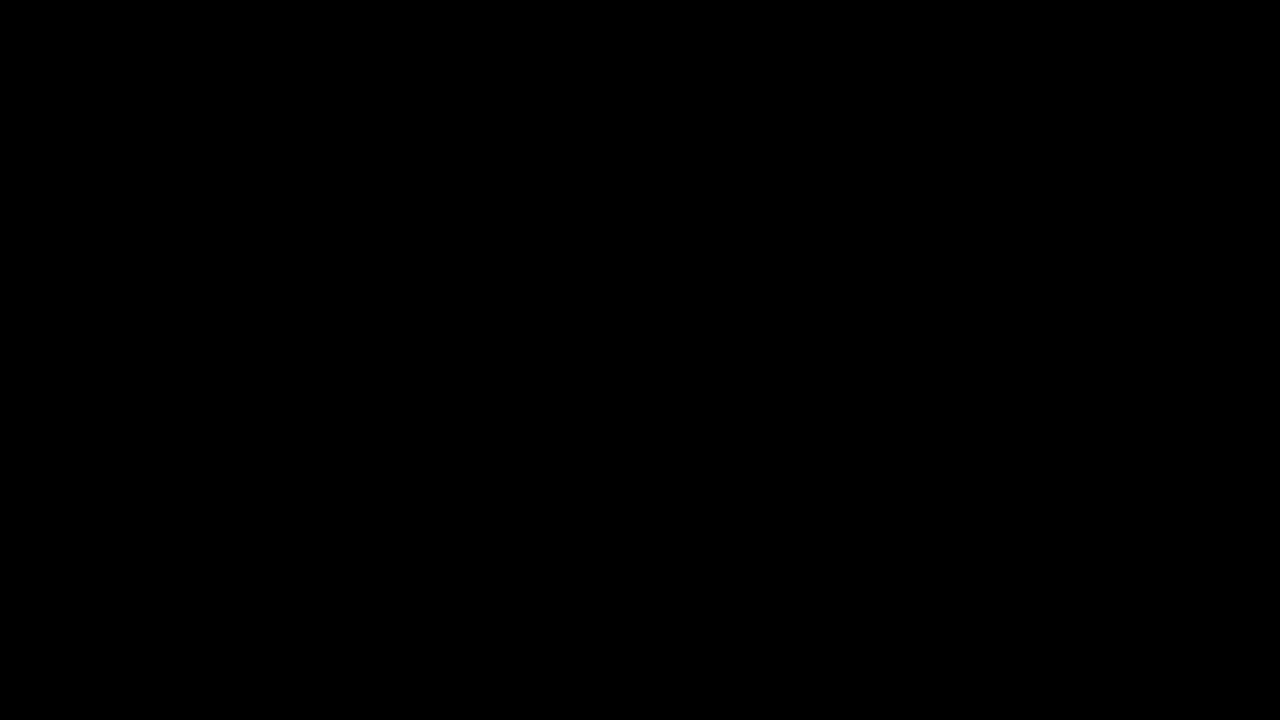